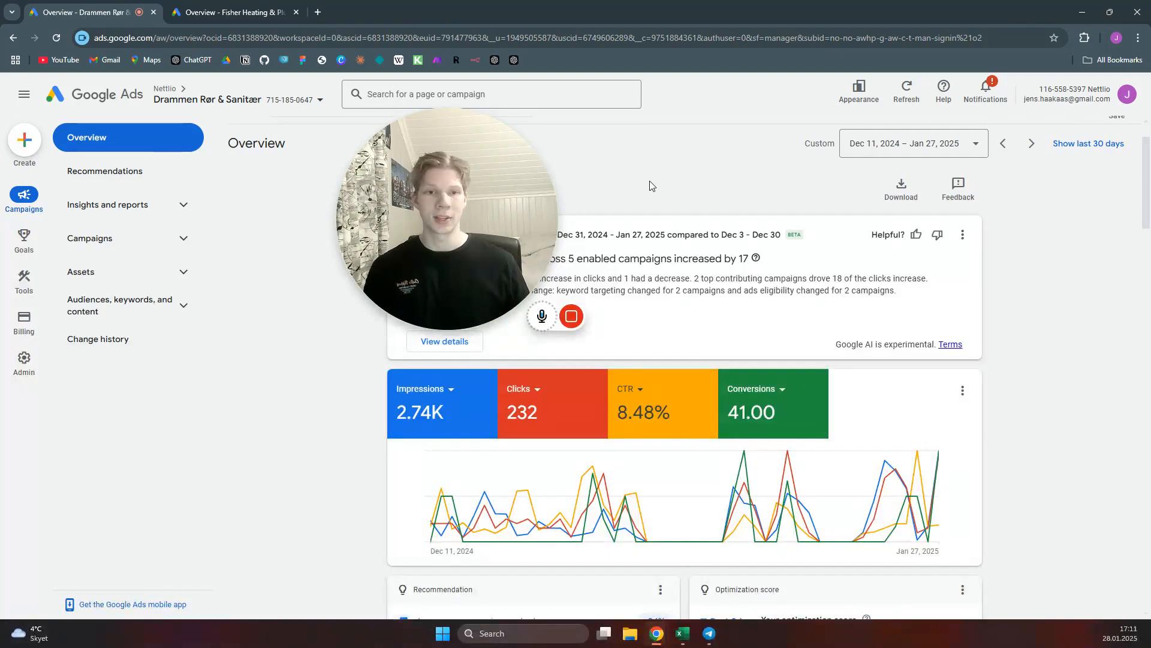
# - Switch to the Fisher Heating & Plumbing account and start a new campaign
pyautogui.click(261, 6)
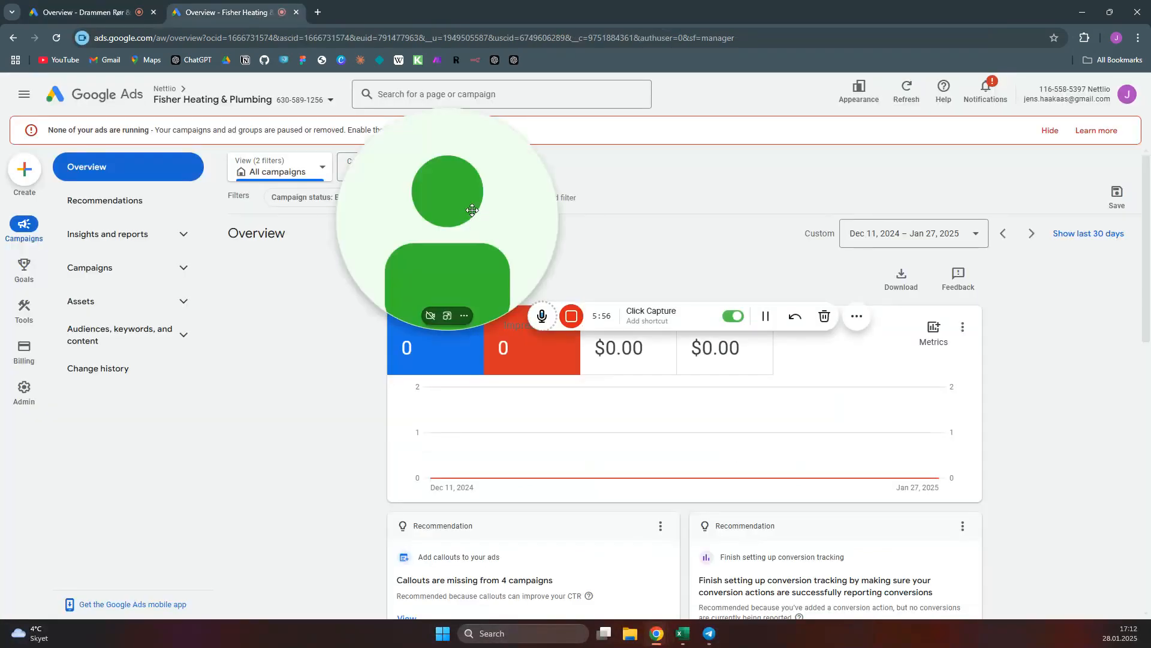
pyautogui.moveTo(478, 208); pyautogui.dragTo(1064, 490)
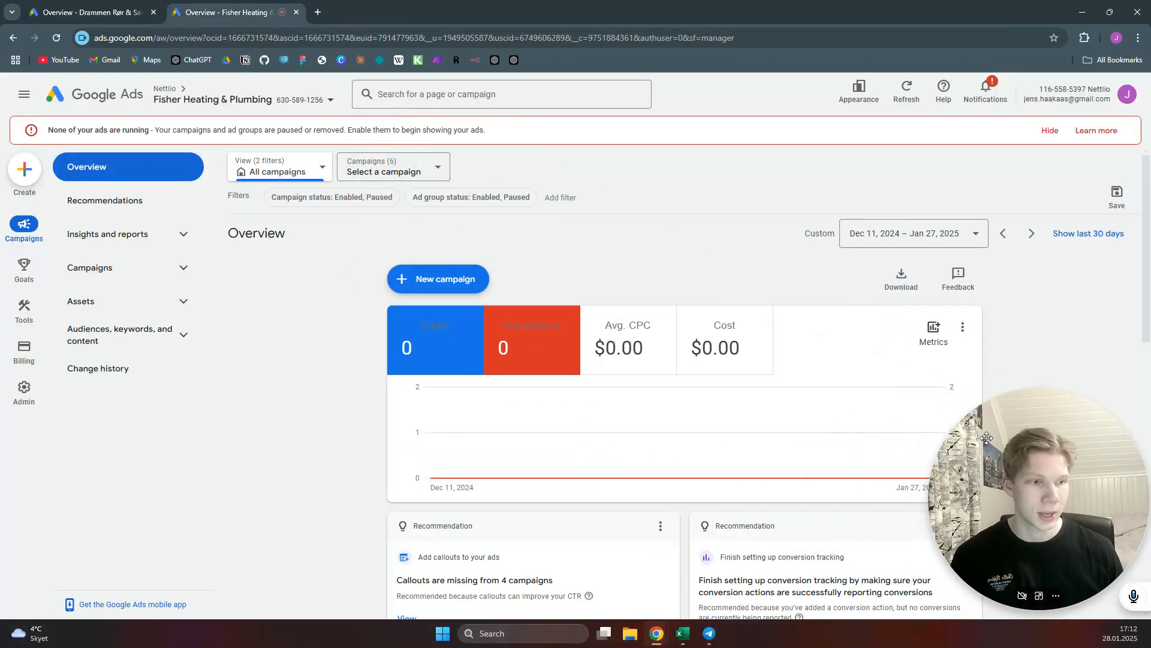
pyautogui.click(436, 283)
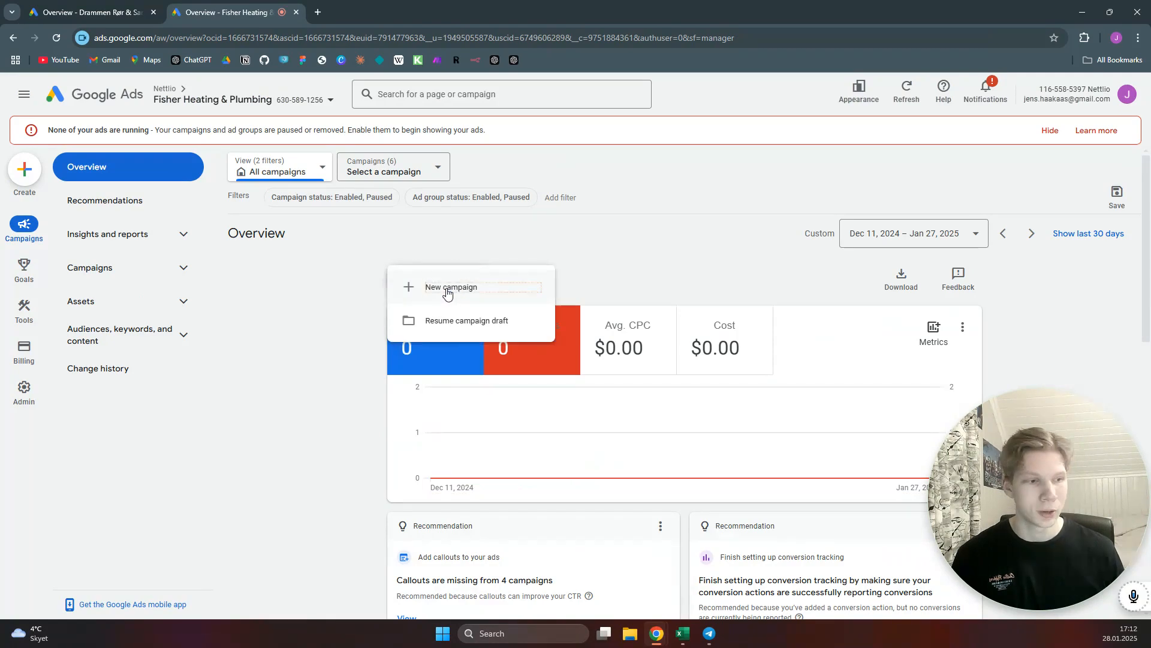
pyautogui.click(447, 288)
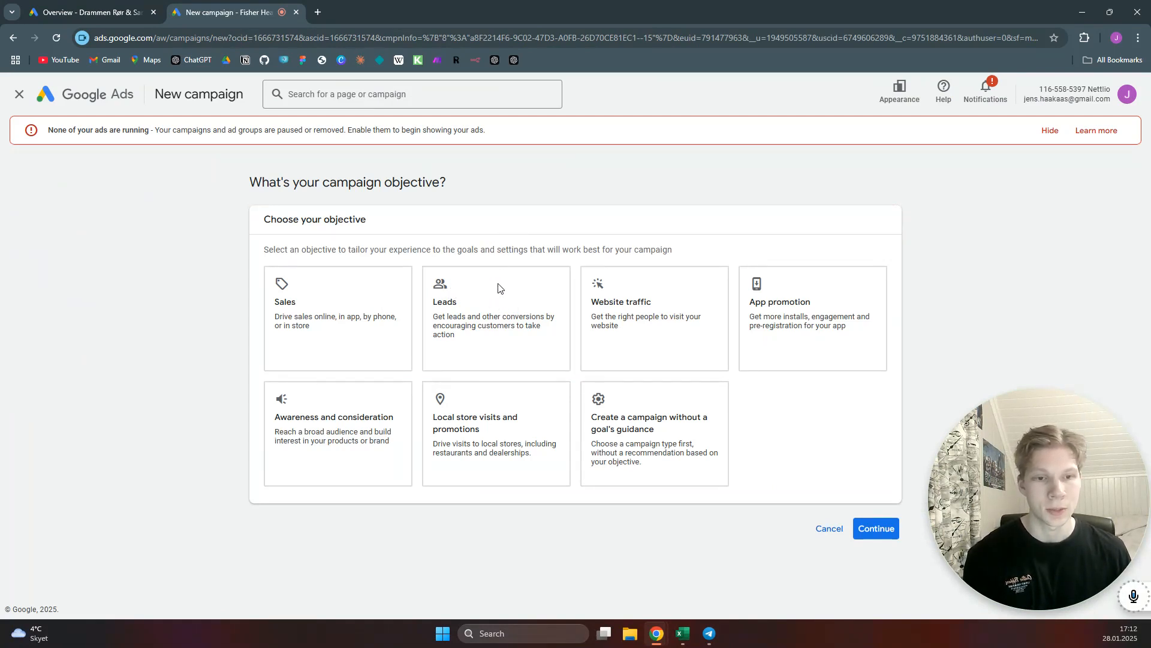
# - Choose Leads as the campaign objective and accept the Submit lead forms conversion goal
pyautogui.click(511, 290)
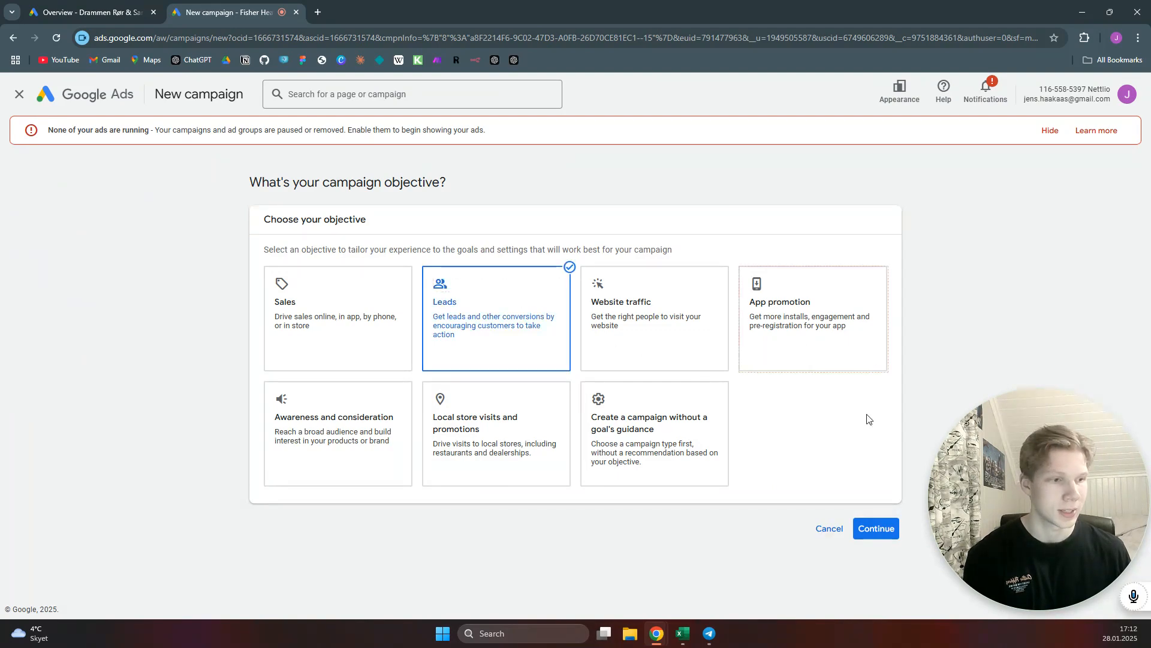
pyautogui.scroll(-2, 827, 424)
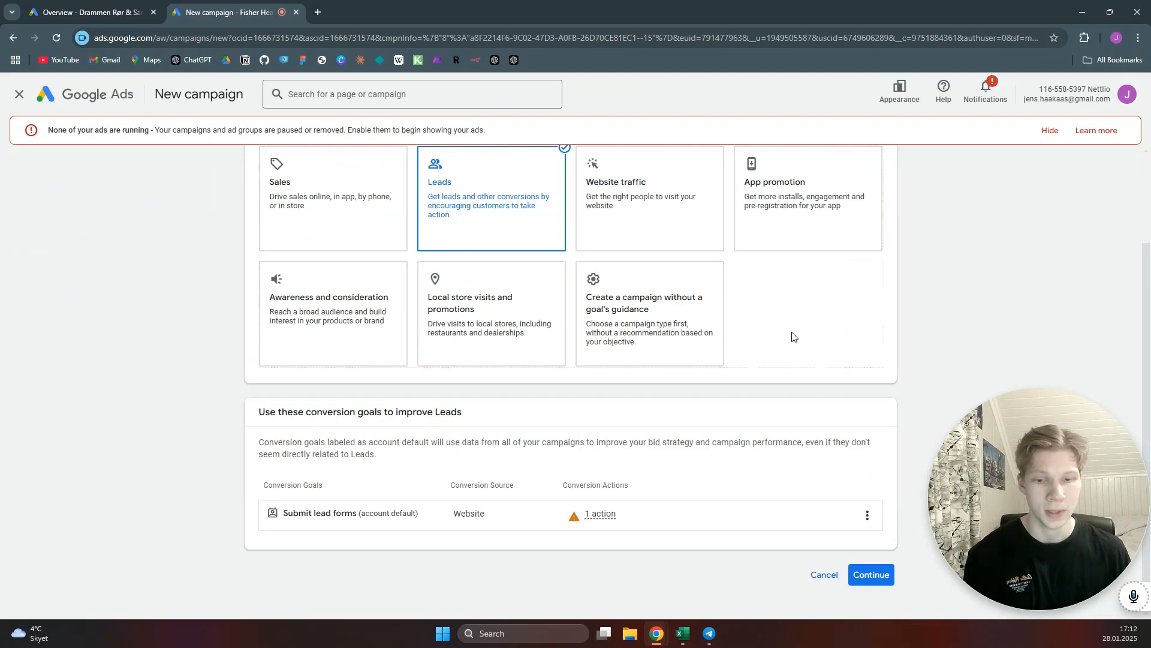
pyautogui.click(871, 575)
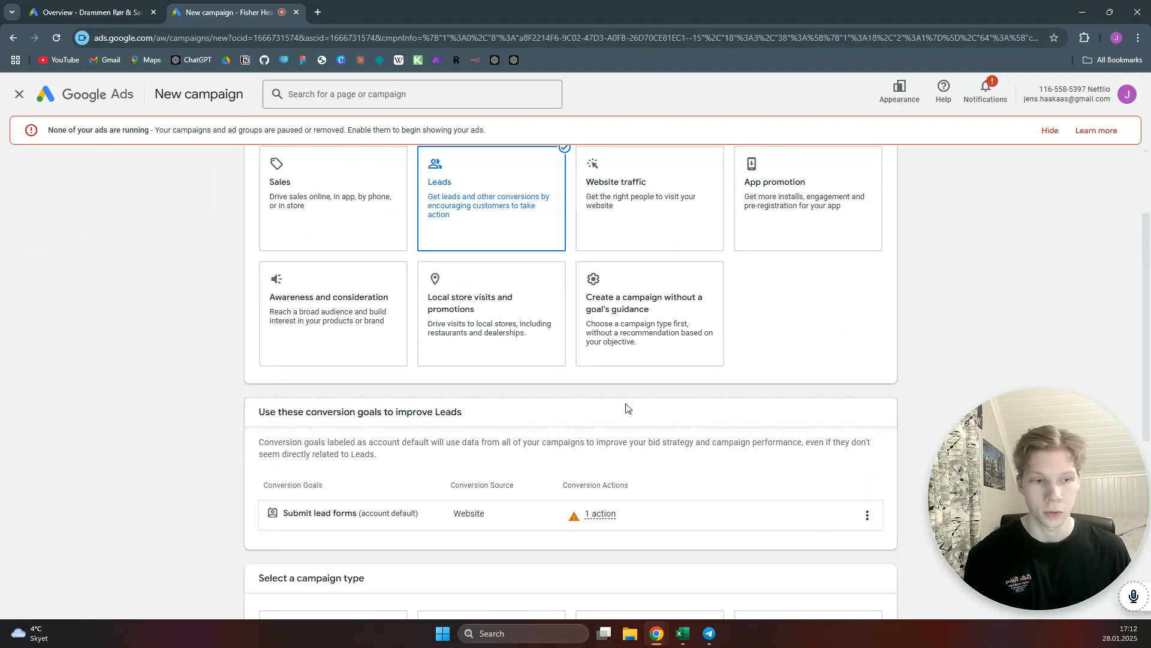
# - Choose Search as the campaign type
pyautogui.scroll(-4, 440, 299)
pyautogui.scroll(-2, 366, 270)
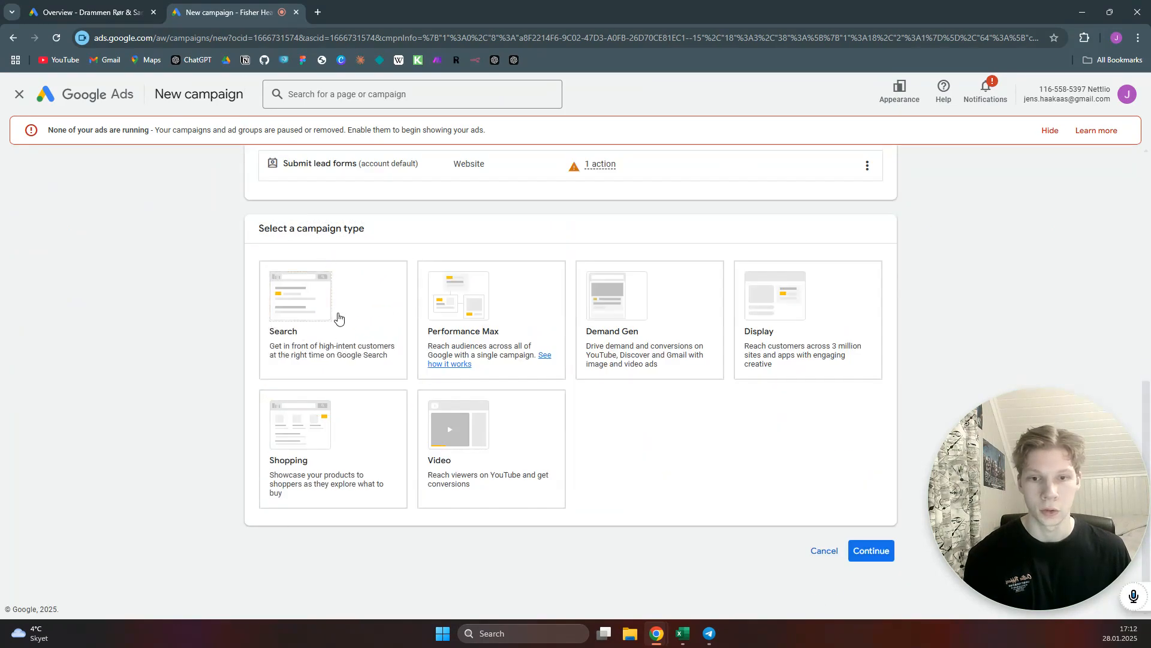
pyautogui.click(364, 314)
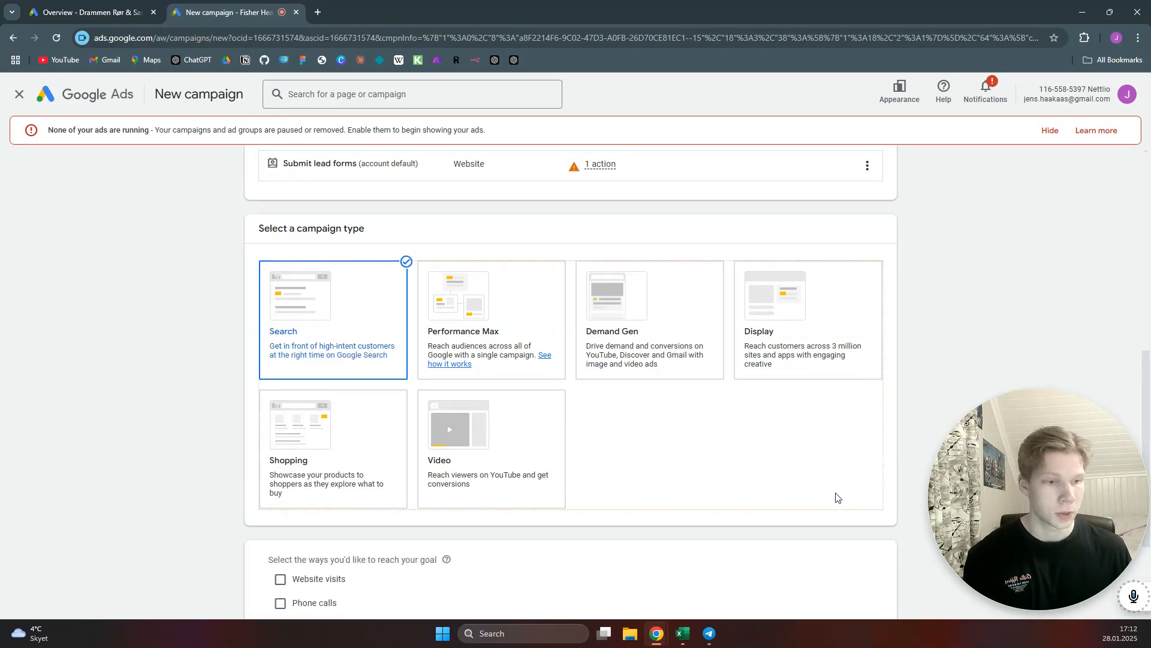
pyautogui.scroll(-3, 797, 416)
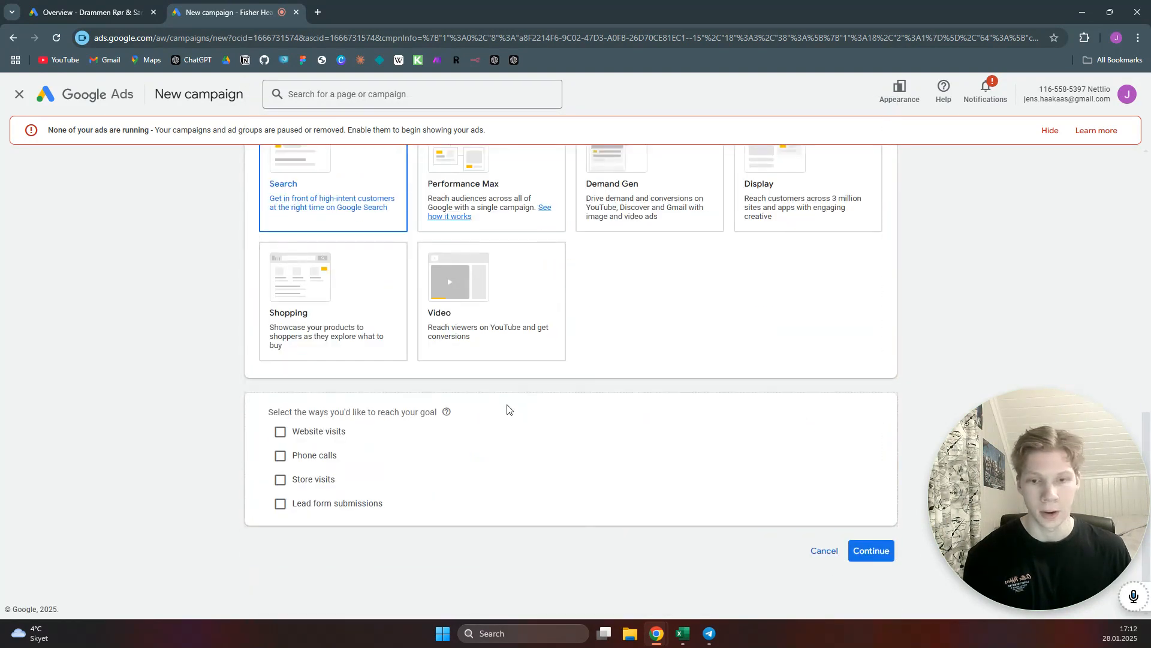
pyautogui.click(281, 433)
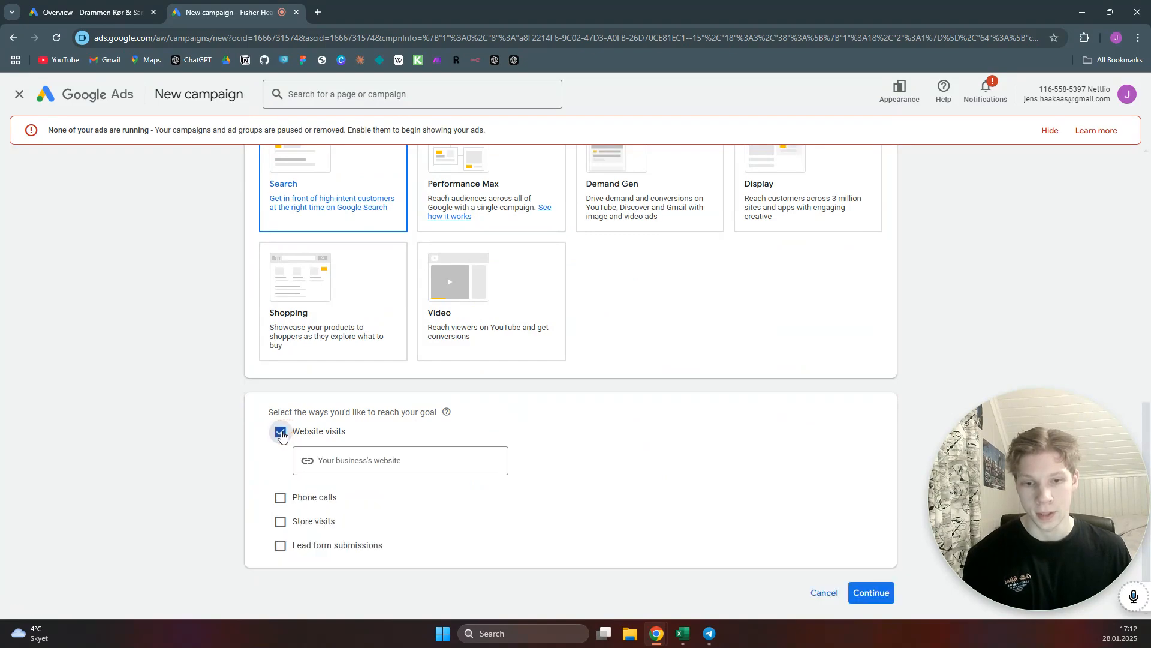
pyautogui.click(352, 461)
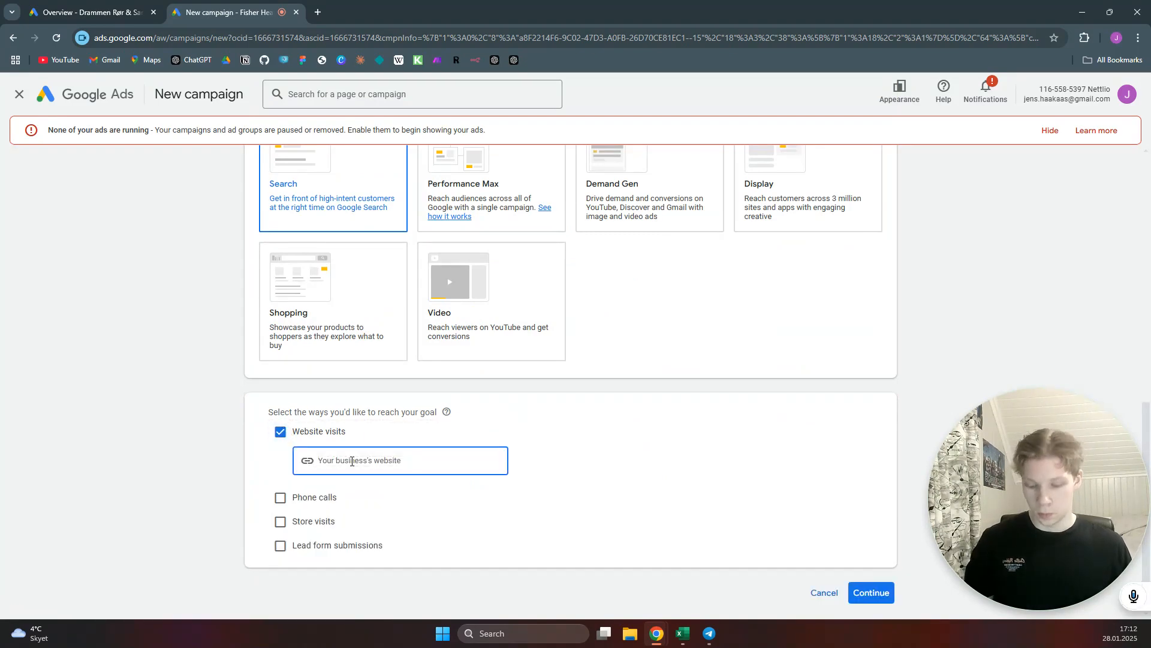
pyautogui.write('https://bostonpaintingco.com/')
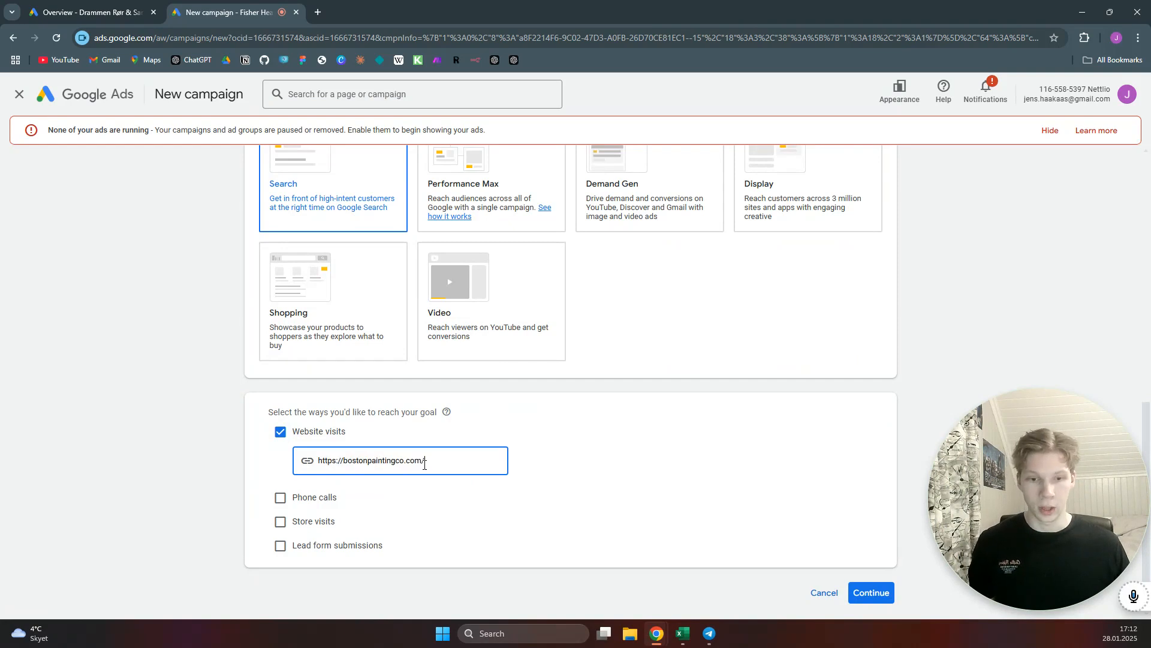
pyautogui.click(554, 446)
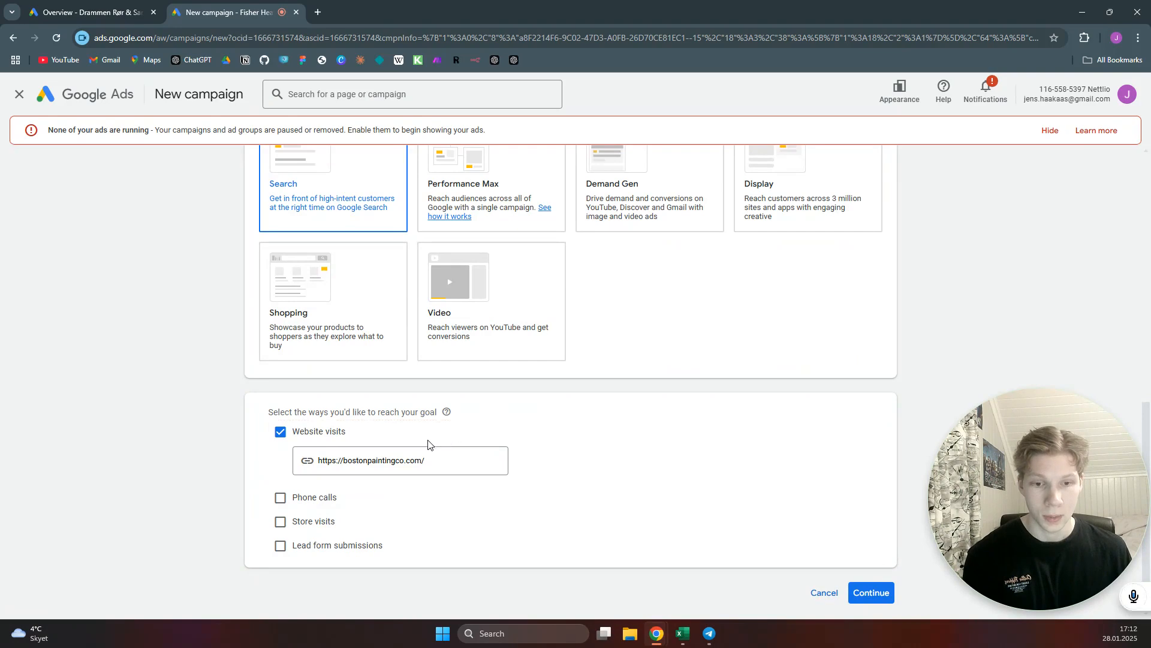
pyautogui.click(872, 594)
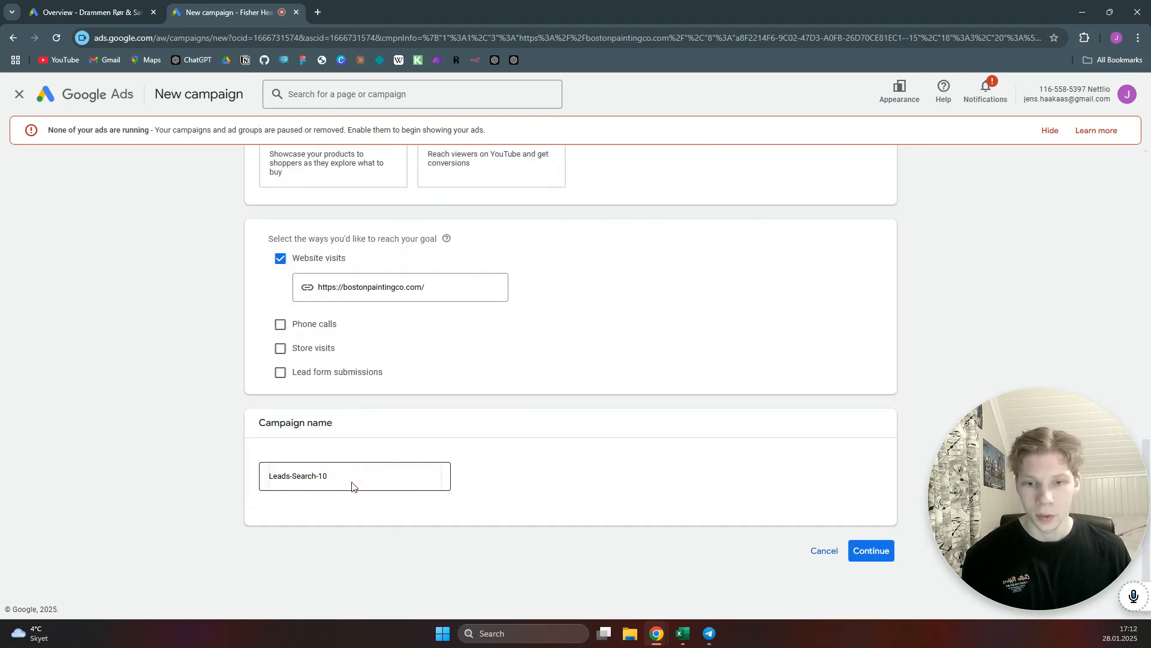
# - Name the campaign "Painting tutorial" and start it as new instead of finishing the saved draft
pyautogui.click(352, 481)
pyautogui.tripleClick(339, 480)
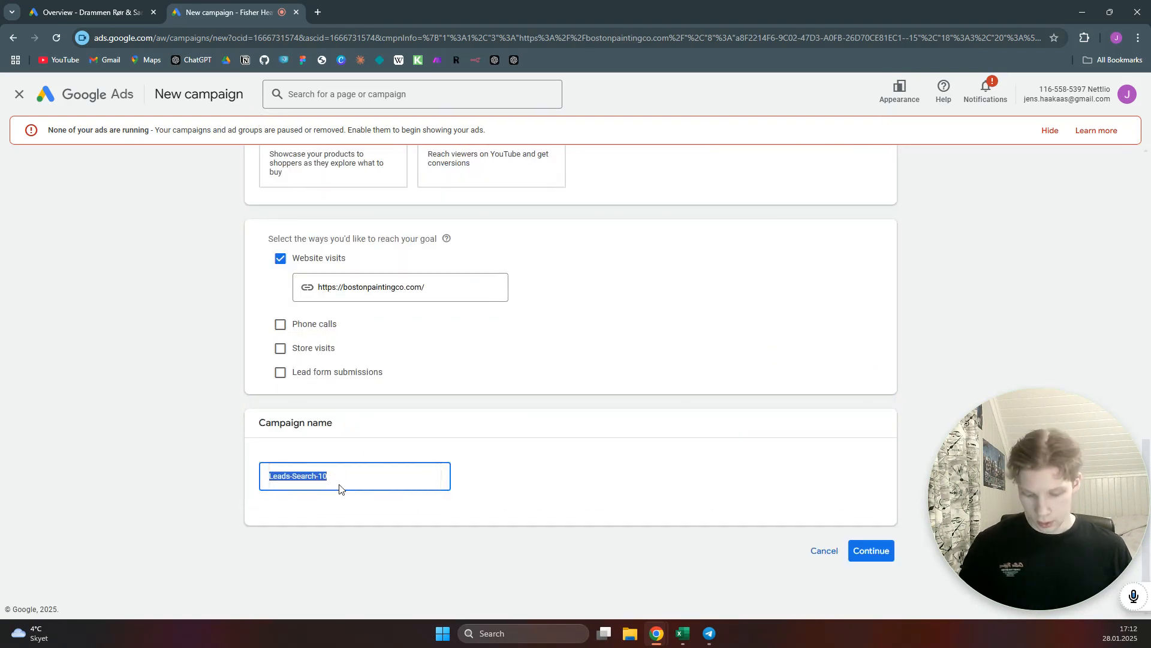
pyautogui.write('Painting tutorial')
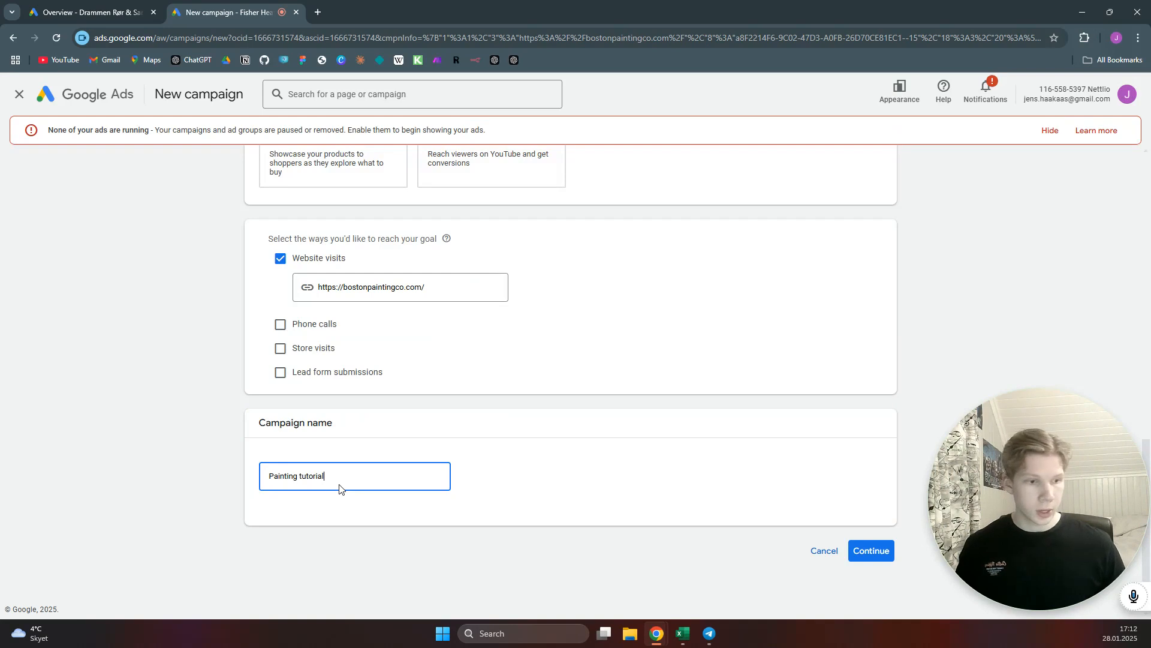
pyautogui.click(859, 548)
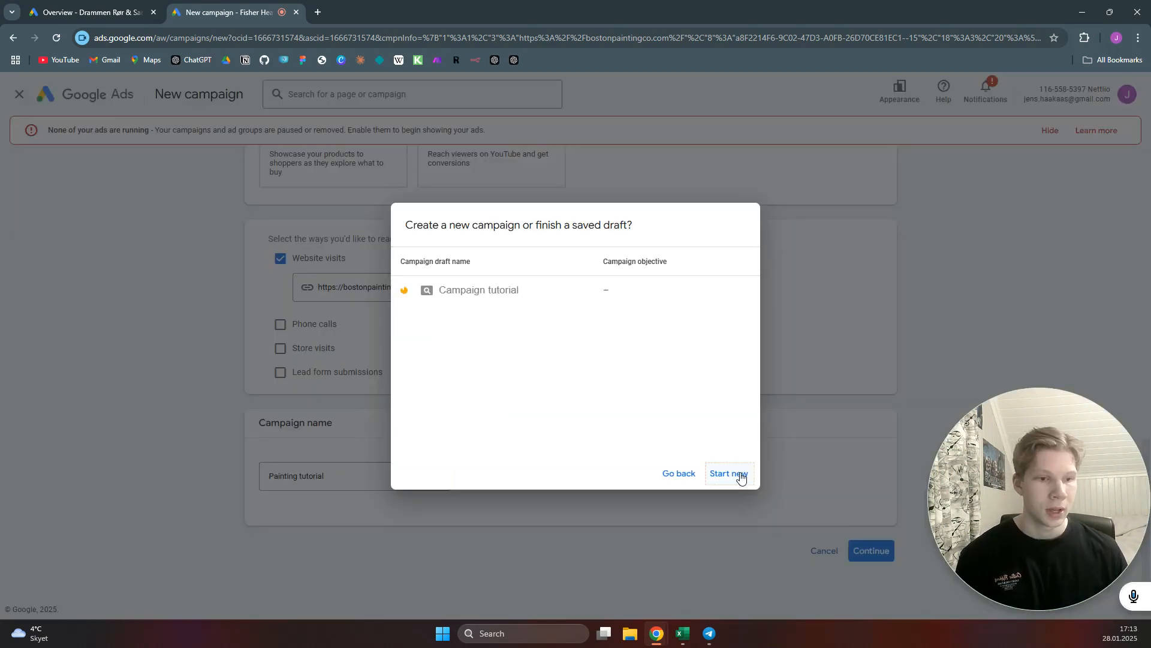
pyautogui.click(740, 472)
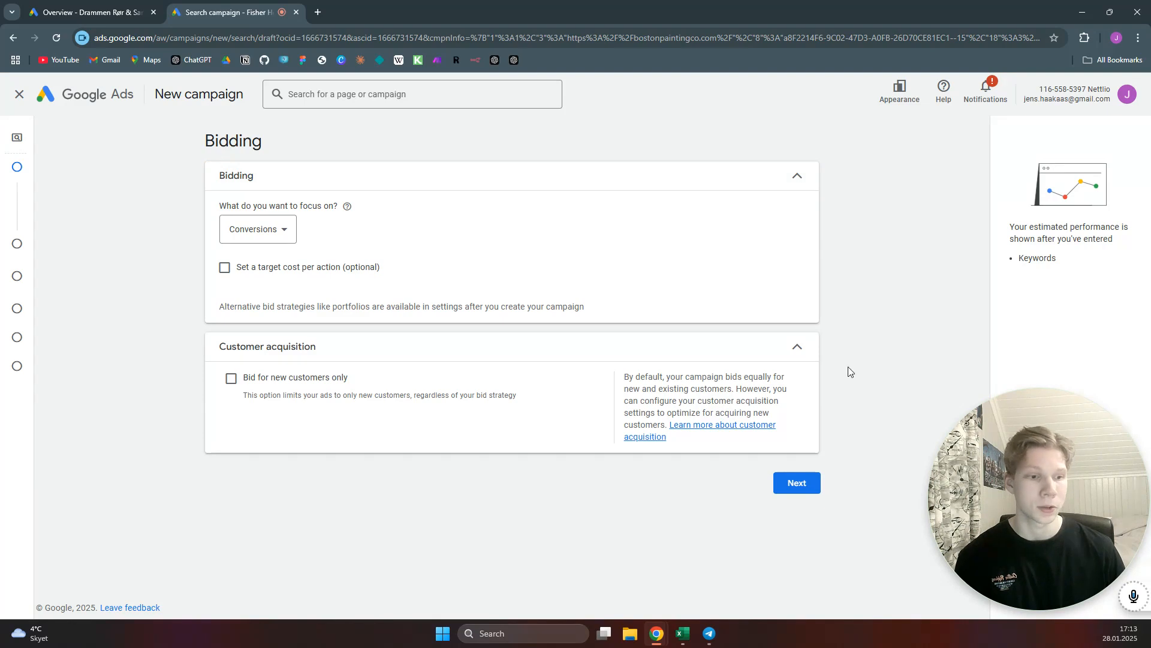
# - Accept the Conversions bidding focus and exclude the Google Search Partners and Google Display networks from the campaign
pyautogui.click(800, 479)
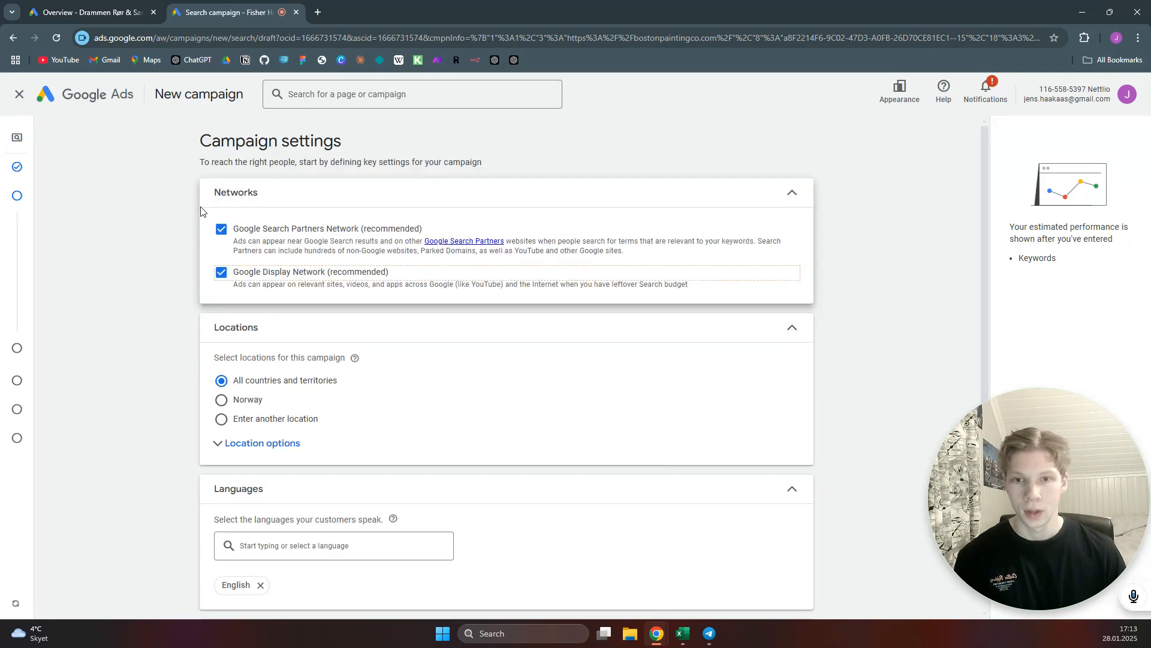
pyautogui.click(221, 229)
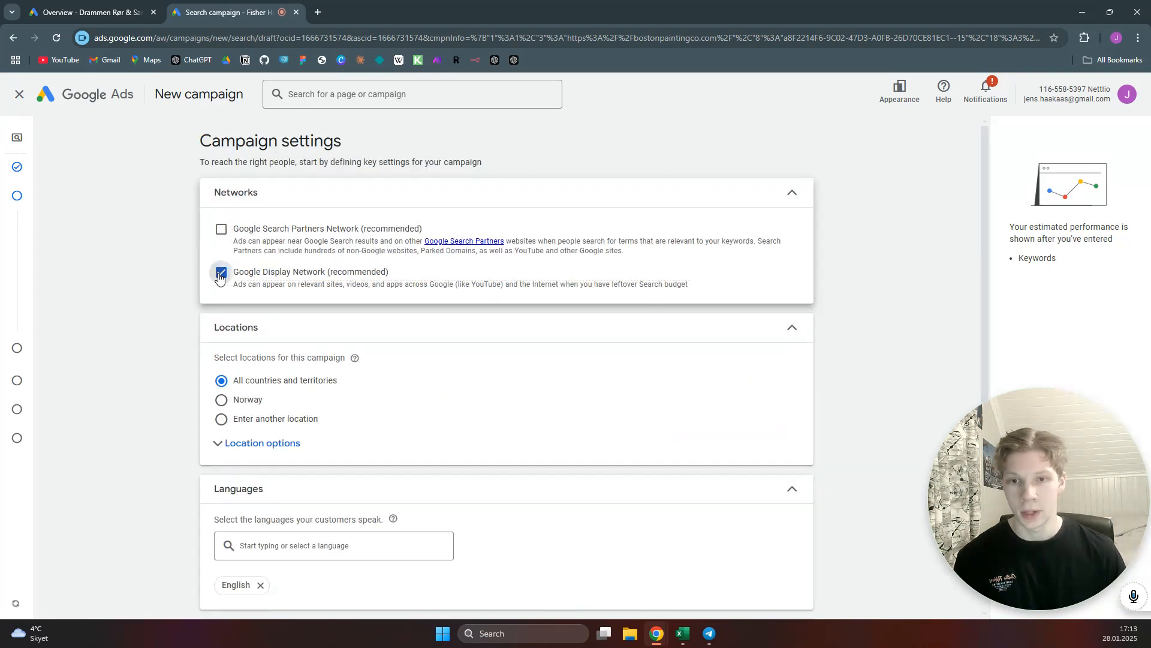
# - Set the campaign's locations to Enter another location and open the advanced location search
pyautogui.scroll(-3, 306, 255)
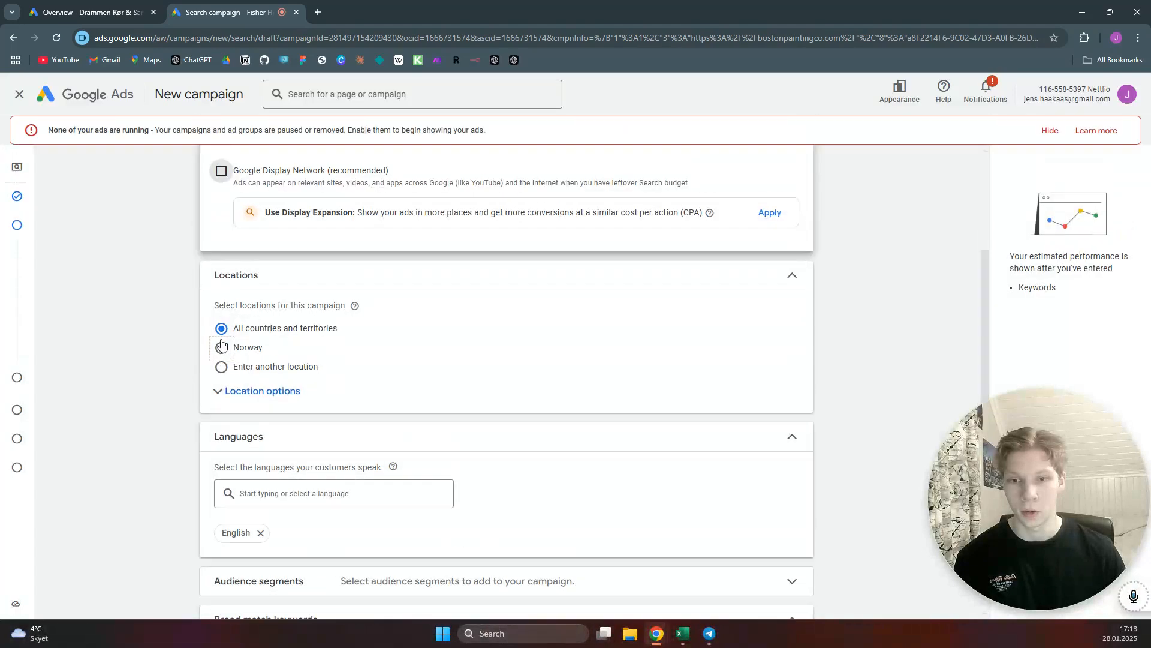
pyautogui.click(222, 353)
pyautogui.click(221, 366)
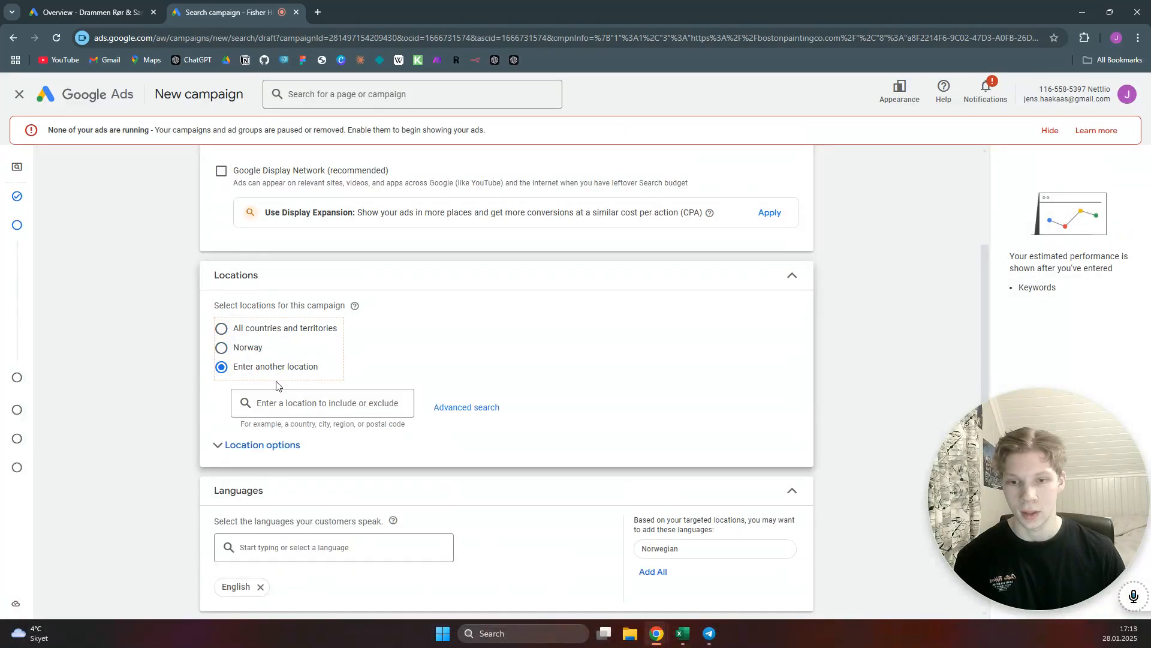
pyautogui.click(461, 409)
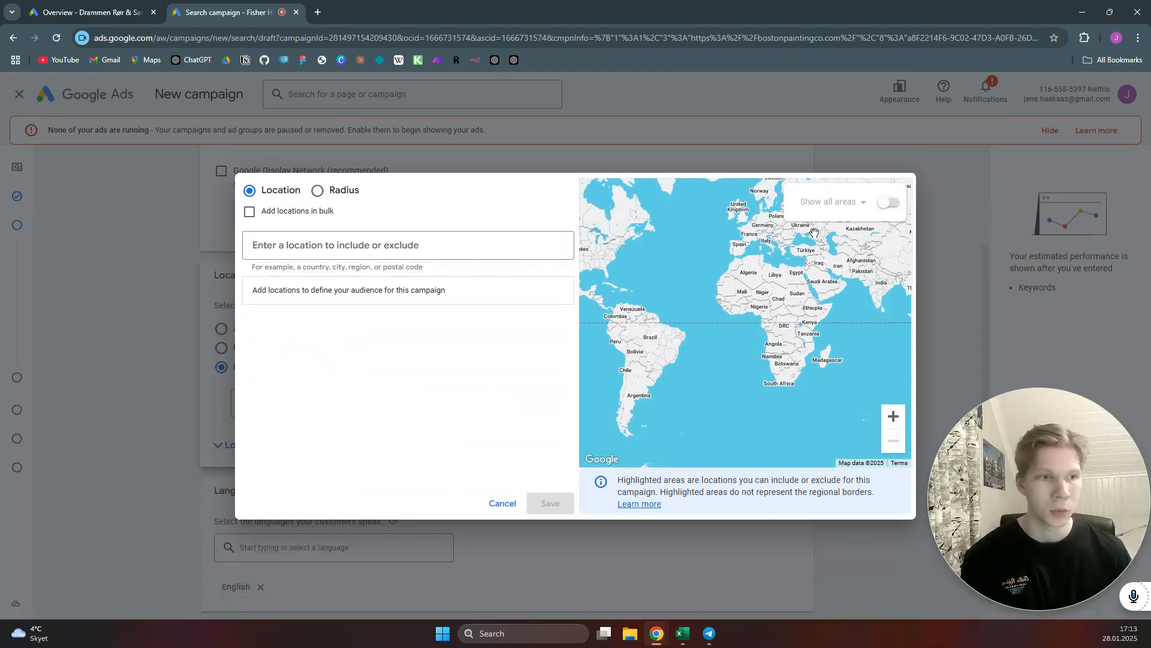
# - Include the city of Boston, Massachusetts, United States as a target location
pyautogui.click(455, 250)
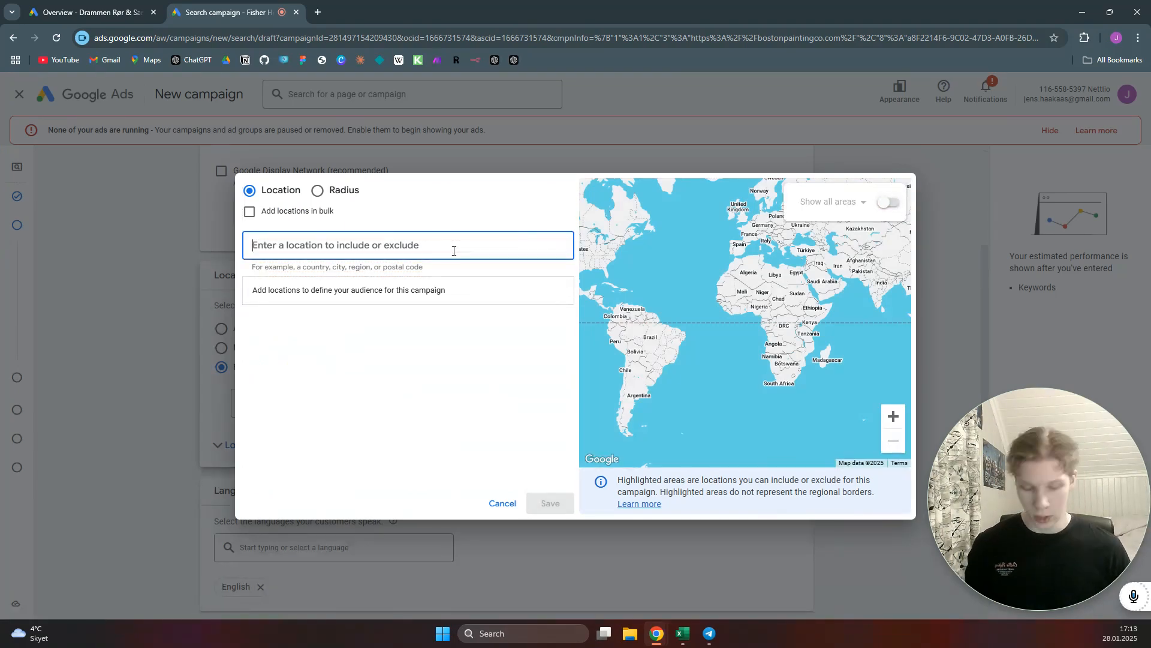
pyautogui.write('bosto')
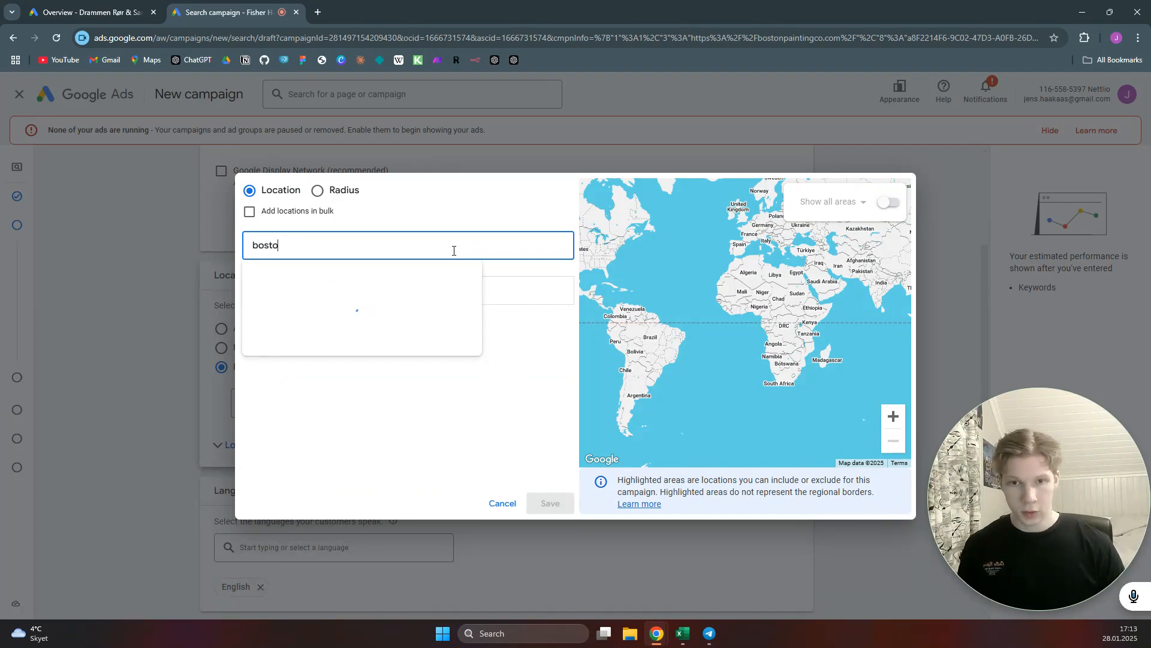
pyautogui.write('bn')
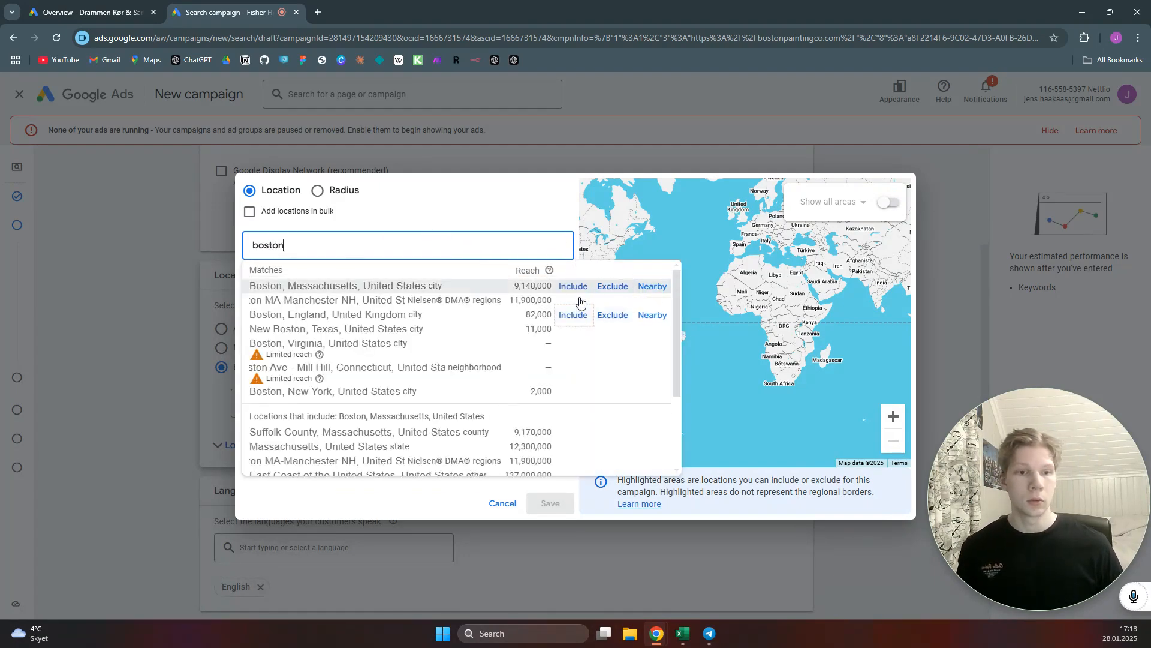
pyautogui.click(573, 286)
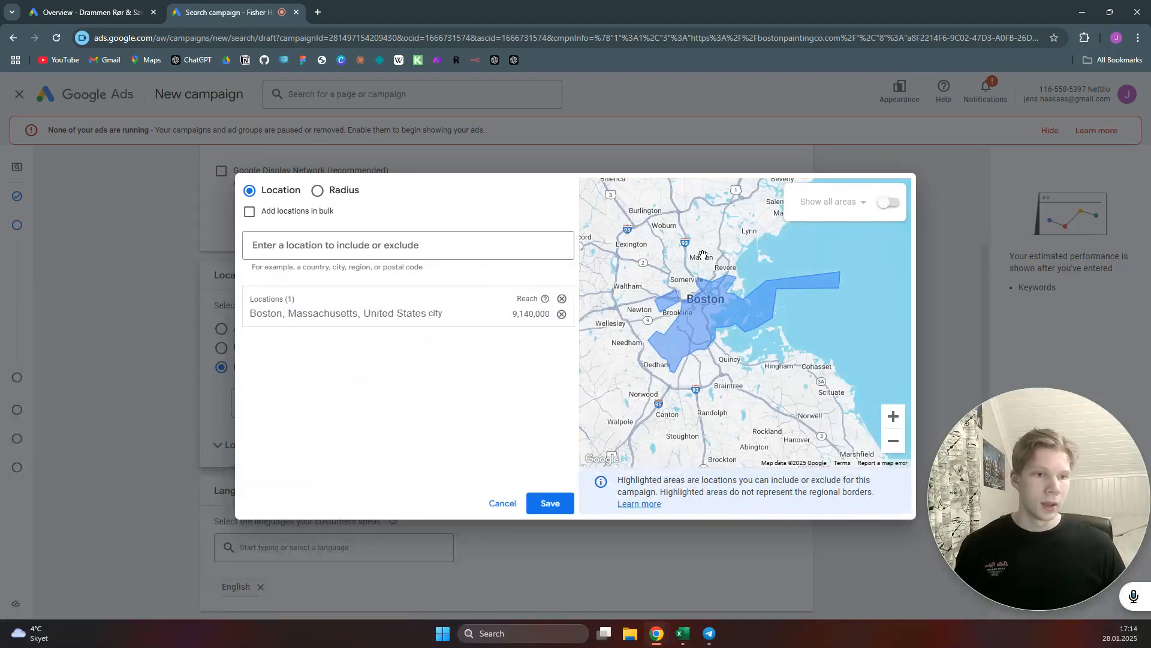
# - Examine Boston's highlighted area on the map, and remove the city from the target locations
pyautogui.moveTo(720, 270); pyautogui.dragTo(721, 289)
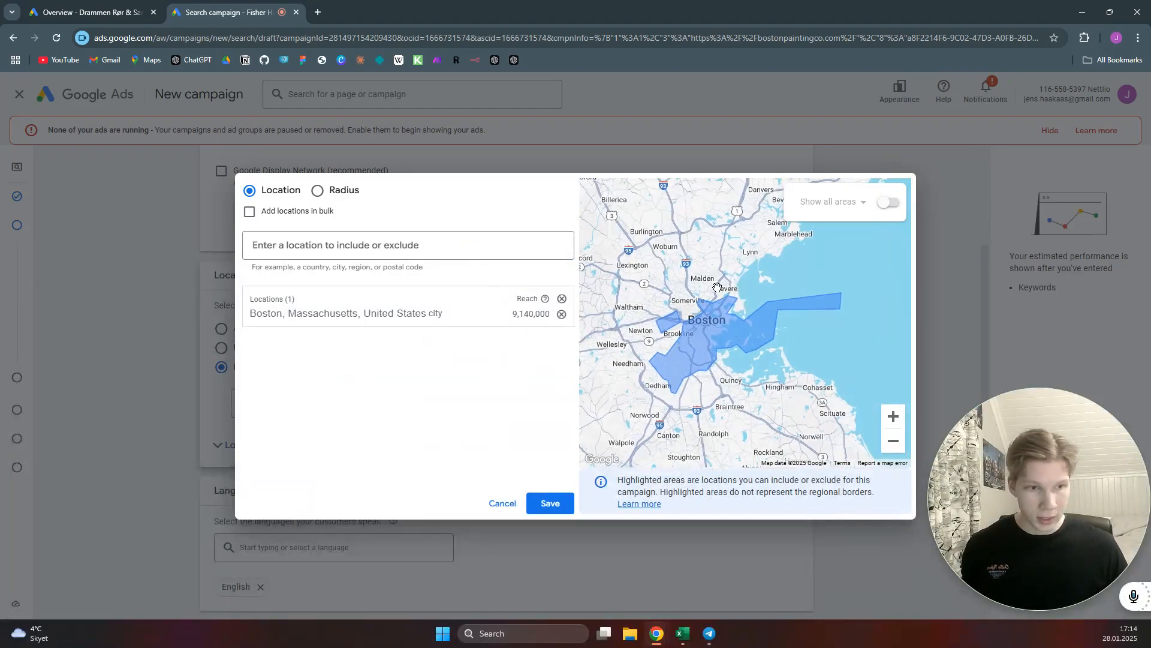
pyautogui.scroll(2, 715, 290)
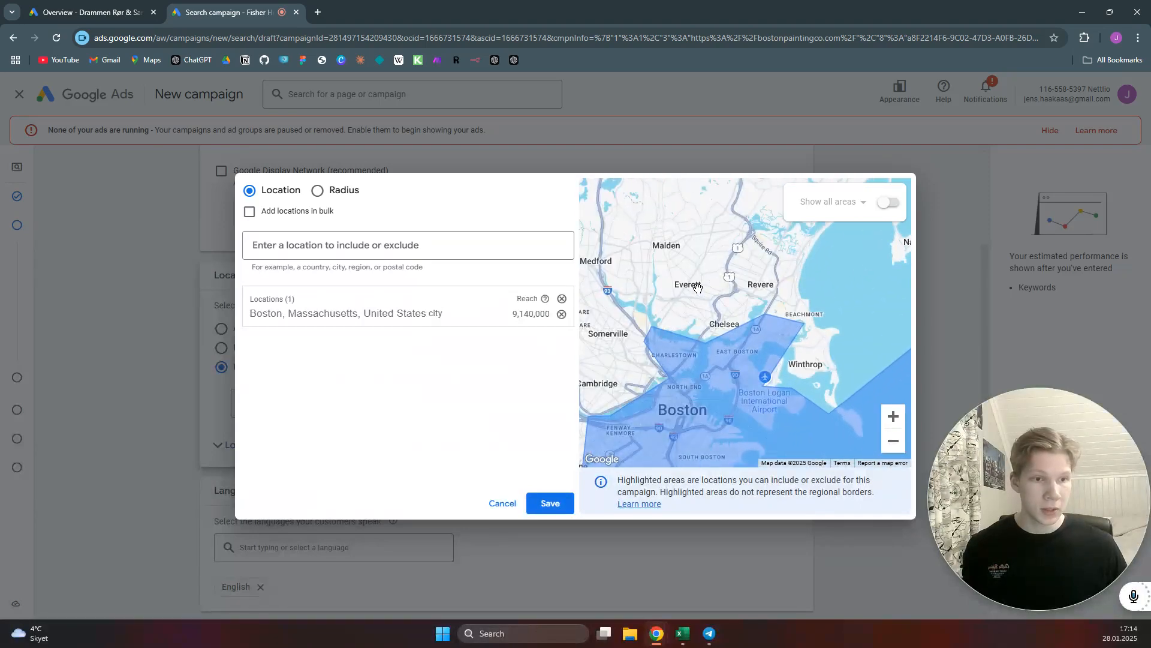
pyautogui.click(562, 314)
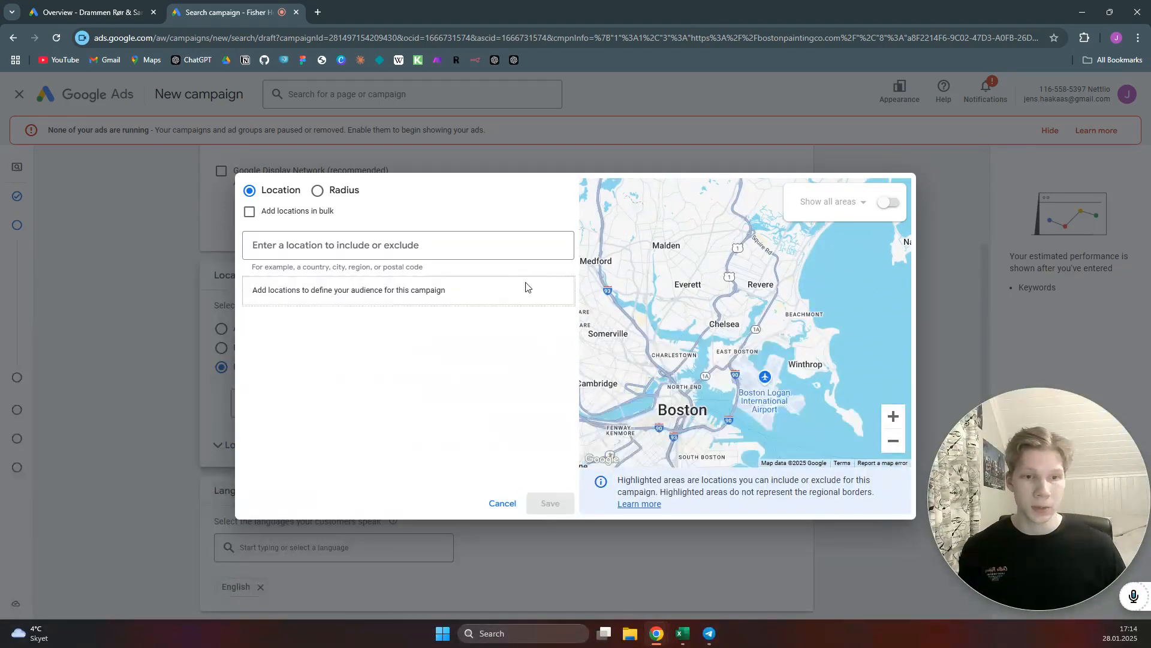
# - Show all selectable areas on the map and include the Massachusetts postal code area 02149 around Everett
pyautogui.click(896, 206)
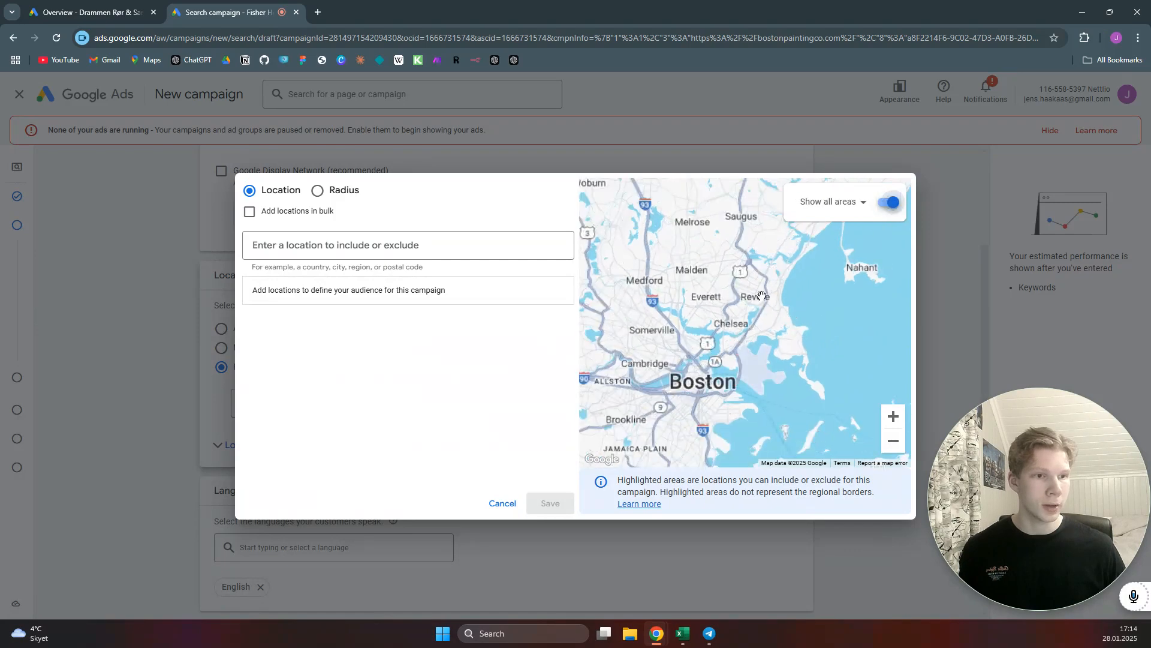
pyautogui.scroll(3, 708, 314)
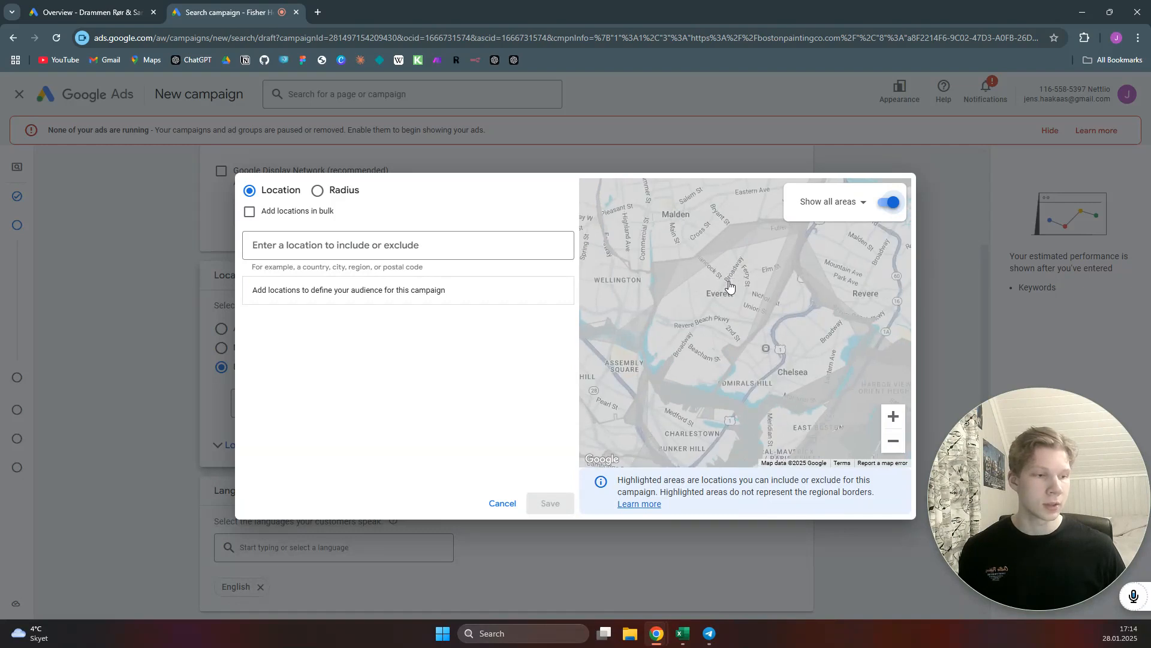
pyautogui.click(729, 286)
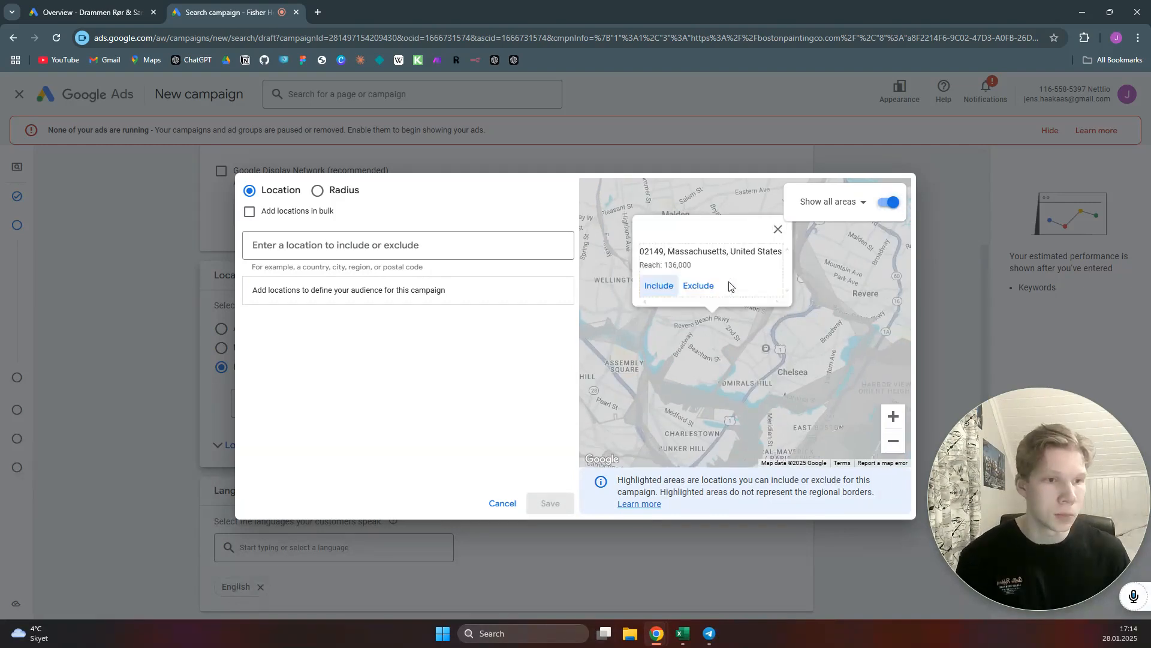
pyautogui.click(660, 292)
# - Include the Massachusetts postal code areas 02150 around Chelsea and 02151 around Revere as target locations
pyautogui.click(788, 346)
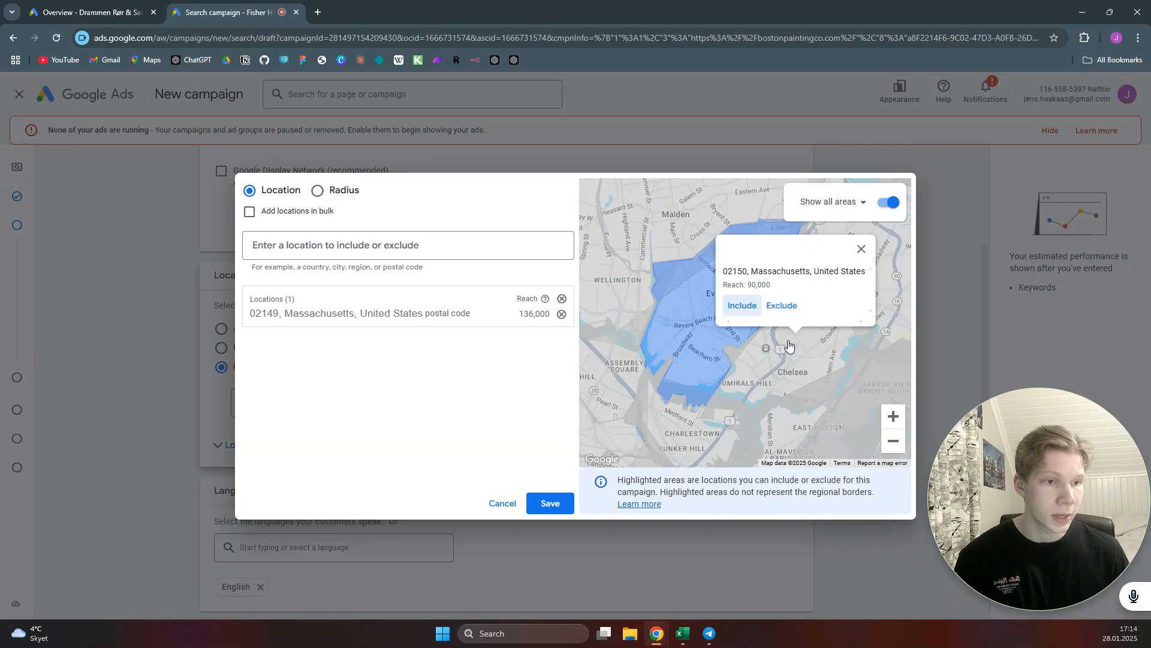
pyautogui.click(742, 306)
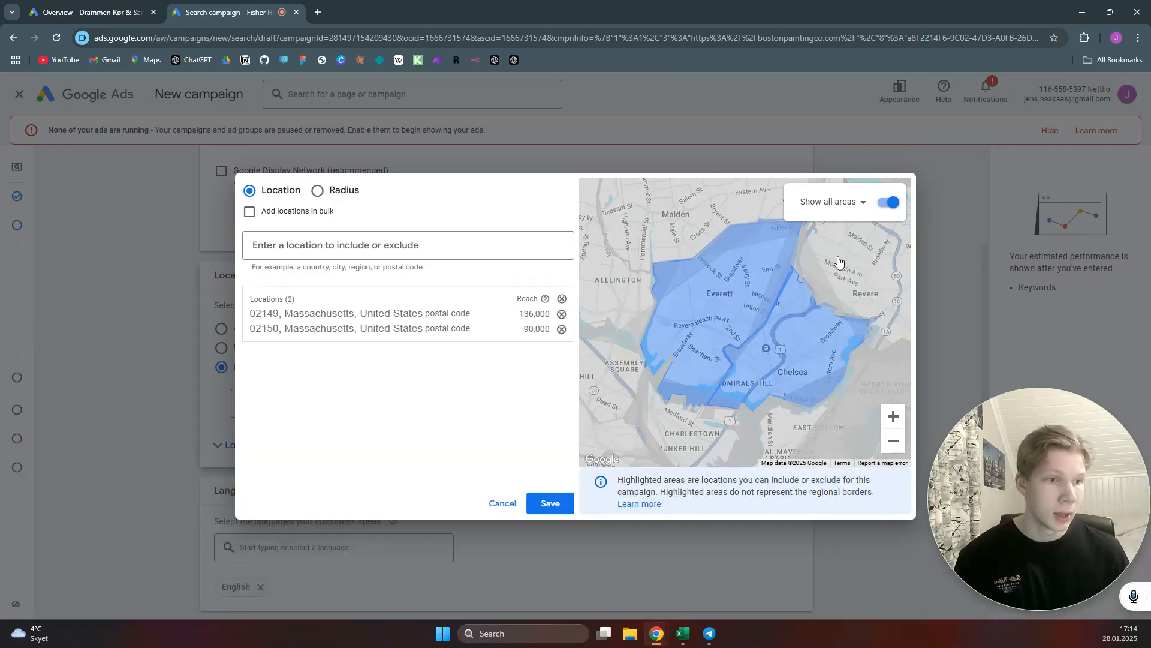
pyautogui.click(837, 265)
pyautogui.click(745, 292)
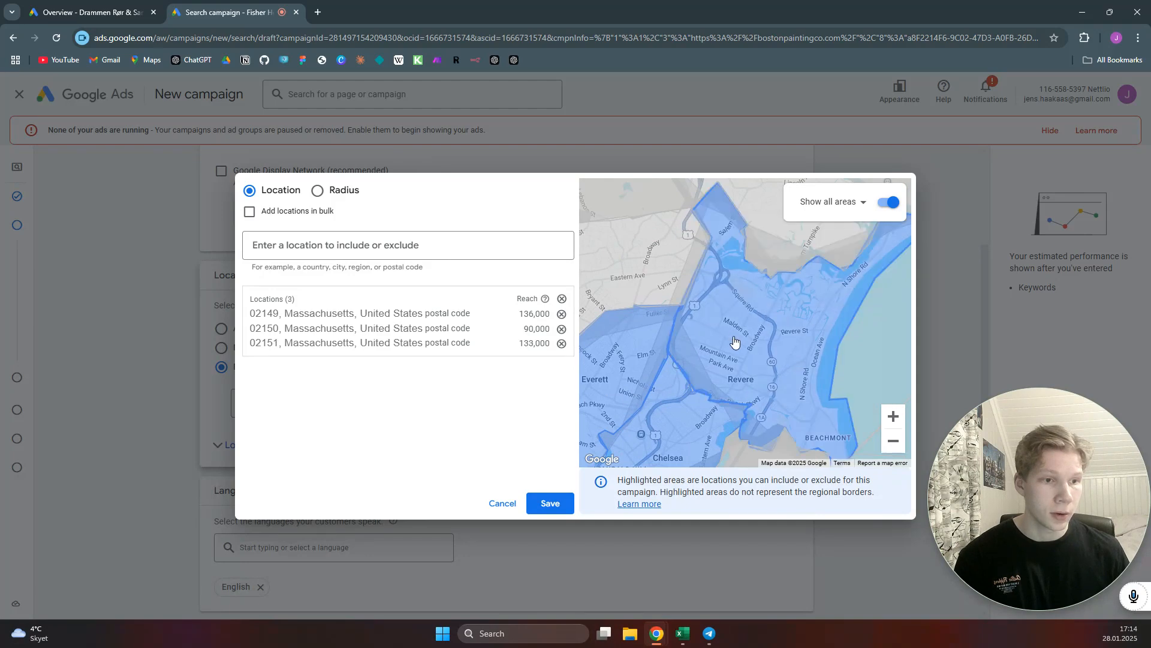
# - Exclude the Massachusetts postal code areas 01906 around Saugus, 02148 around Malden and 02155 around Medford
pyautogui.moveTo(766, 369); pyautogui.dragTo(776, 379)
pyautogui.click(839, 271)
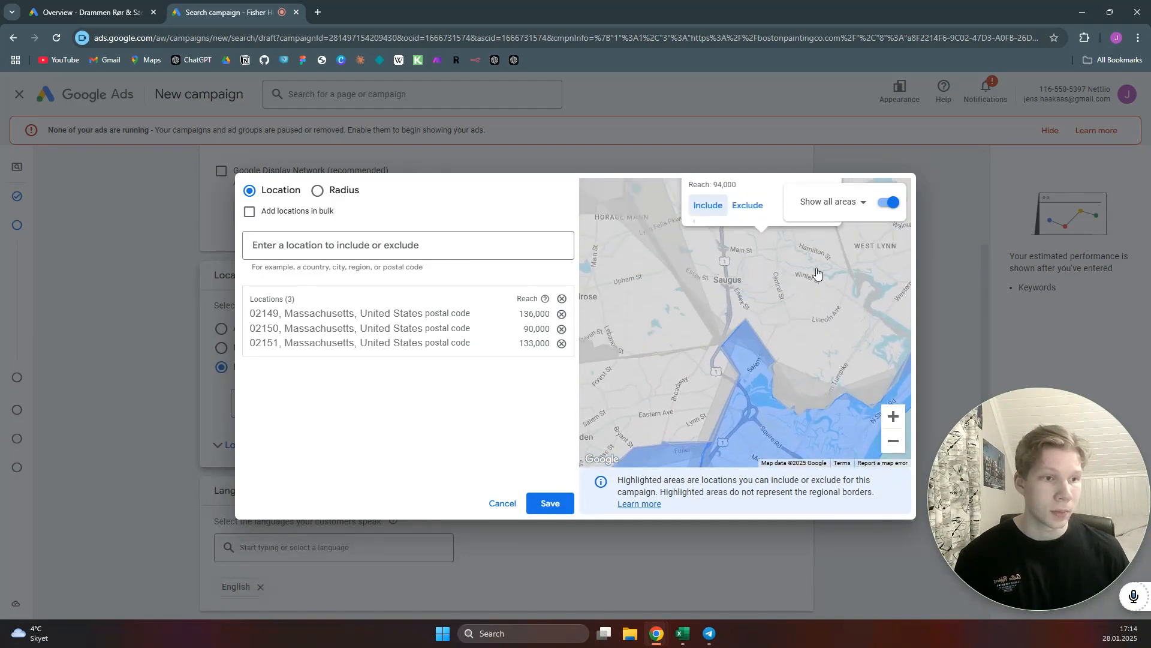
pyautogui.click(748, 286)
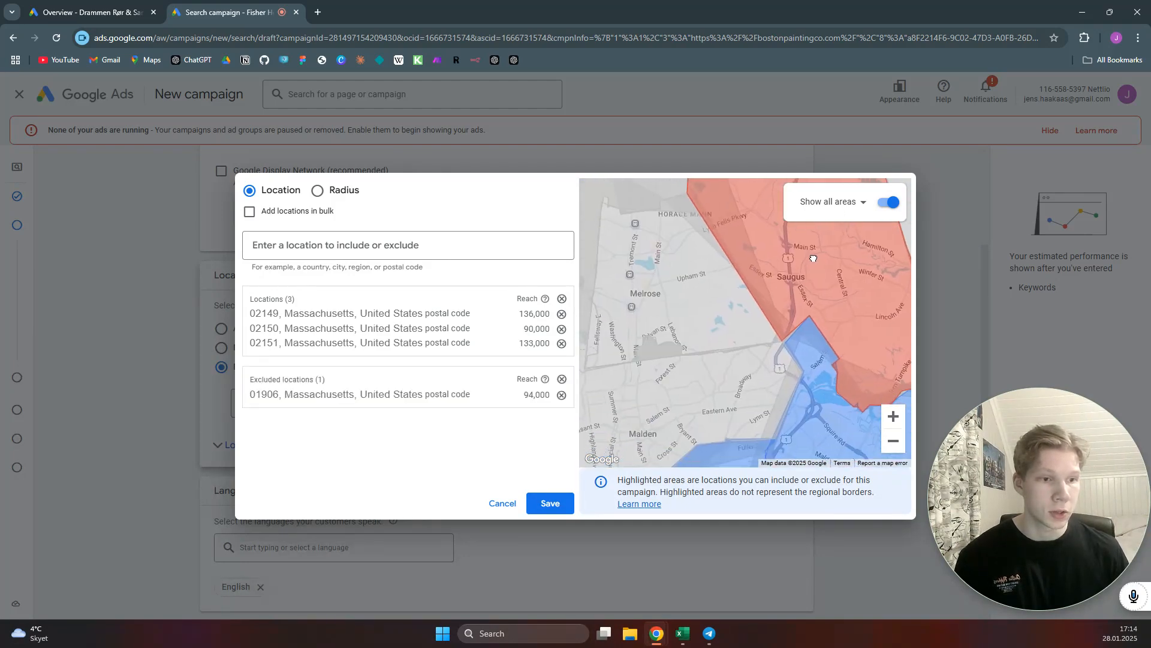
pyautogui.click(719, 366)
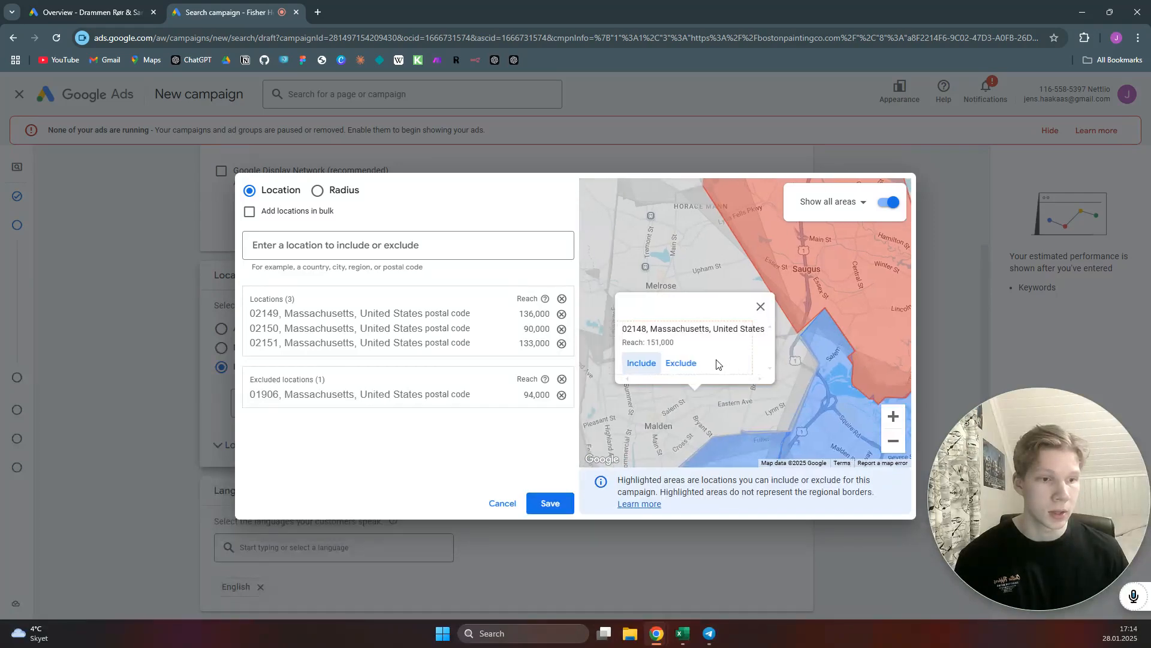
pyautogui.click(681, 363)
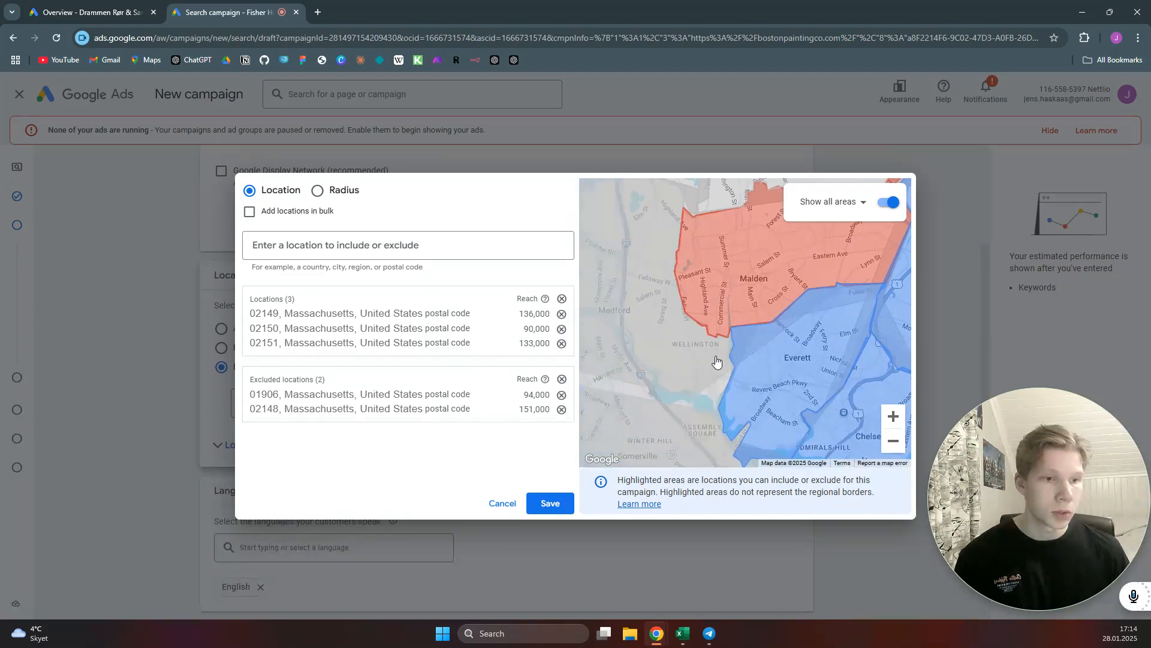
pyautogui.click(692, 376)
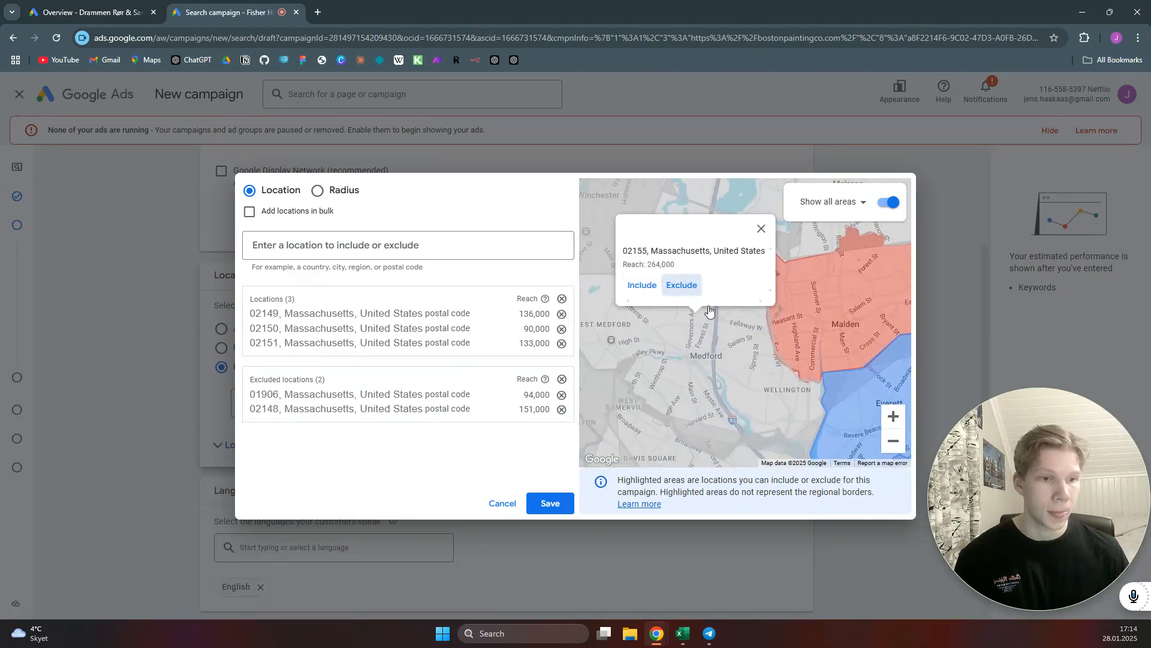
pyautogui.click(682, 284)
# - Exclude the postal code areas 02145 around Winter Hill and 02129 around Charlestown, and save the location targeting
pyautogui.moveTo(792, 314); pyautogui.dragTo(761, 180)
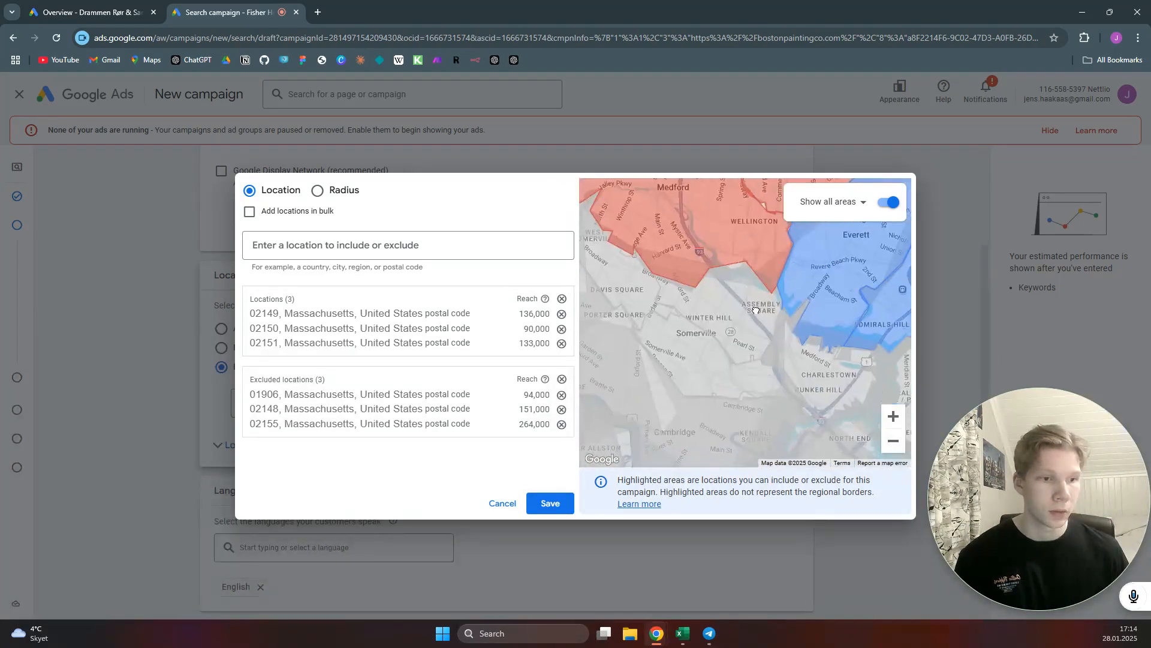
pyautogui.moveTo(766, 363); pyautogui.dragTo(748, 320)
pyautogui.click(718, 290)
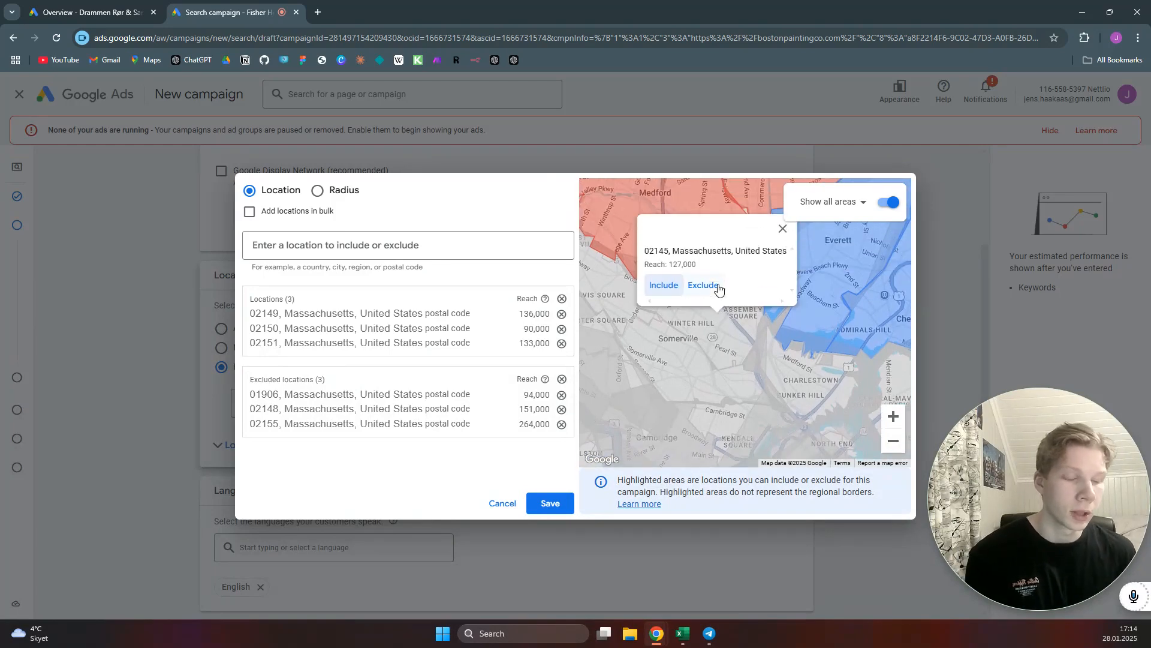
pyautogui.click(713, 289)
pyautogui.moveTo(783, 374); pyautogui.dragTo(736, 284)
pyautogui.click(737, 284)
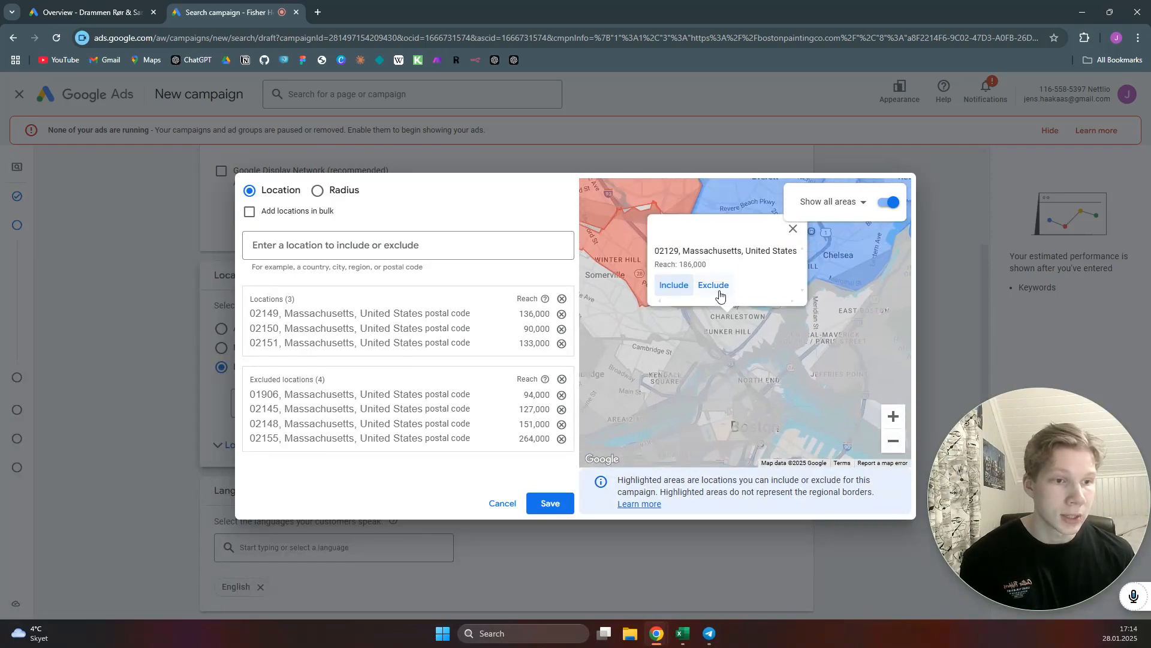
pyautogui.click(714, 285)
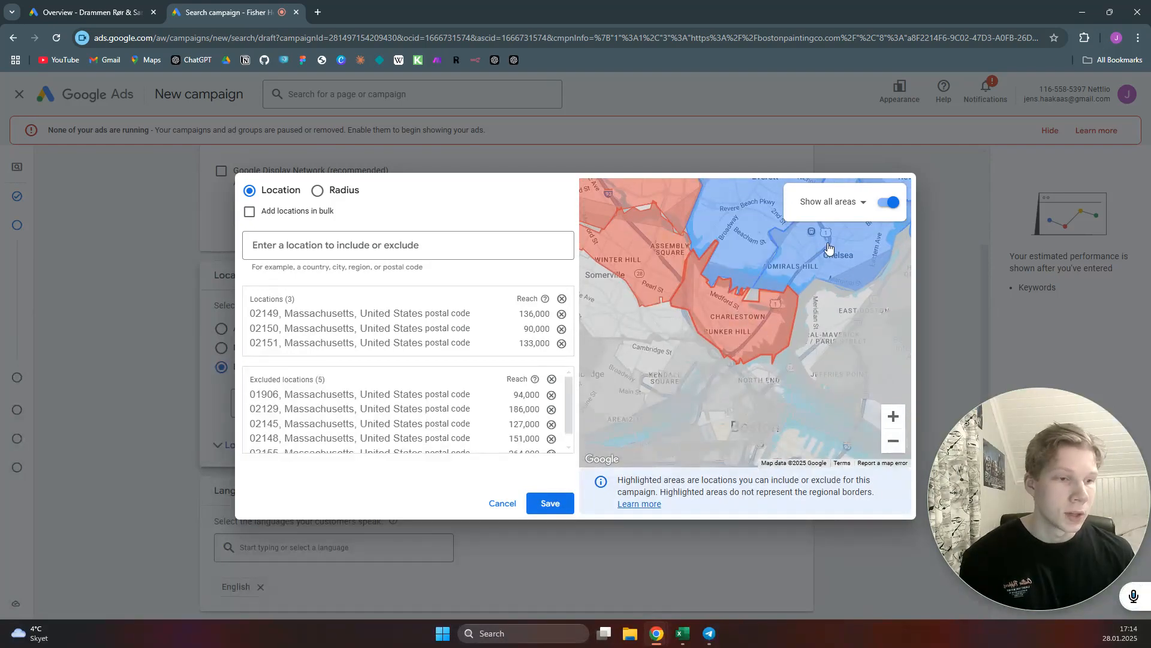
pyautogui.click(554, 510)
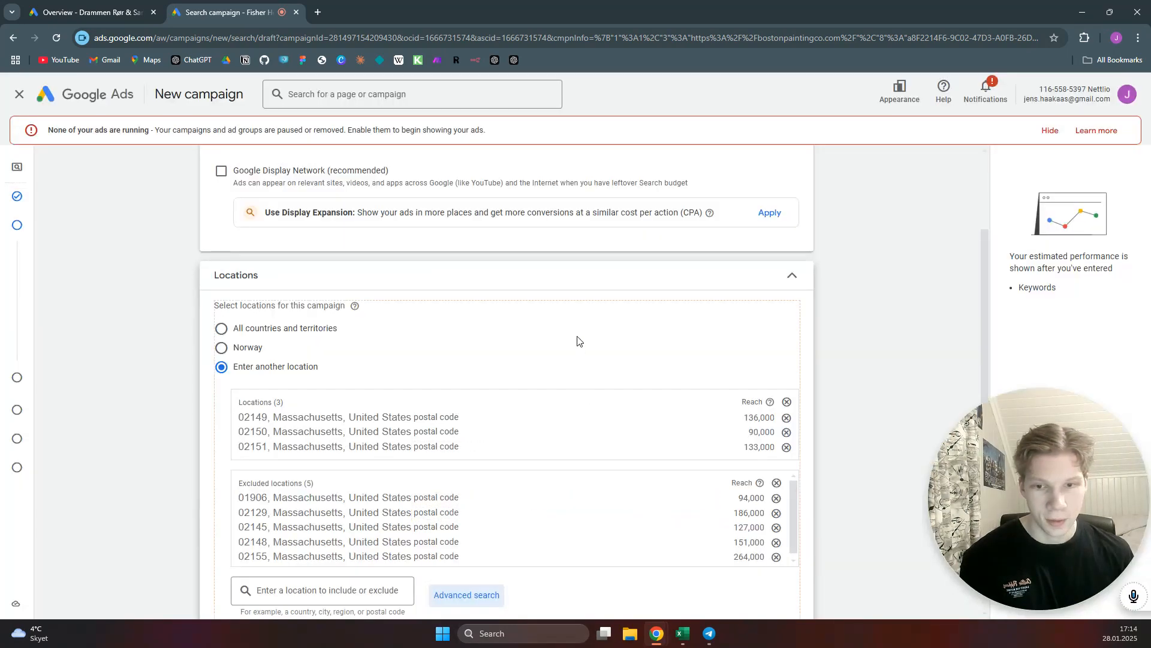
# - Turn off broad match keywords for the campaign so that keyword match types are used
pyautogui.scroll(-3, 624, 336)
pyautogui.scroll(-3, 646, 356)
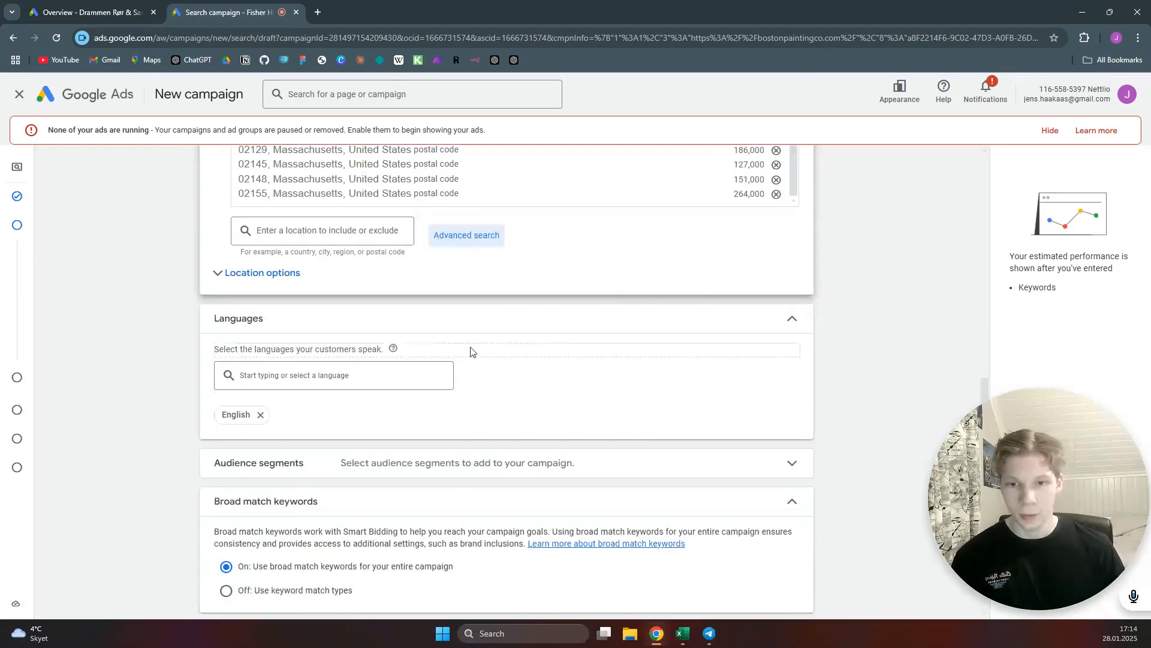
pyautogui.scroll(-2, 399, 404)
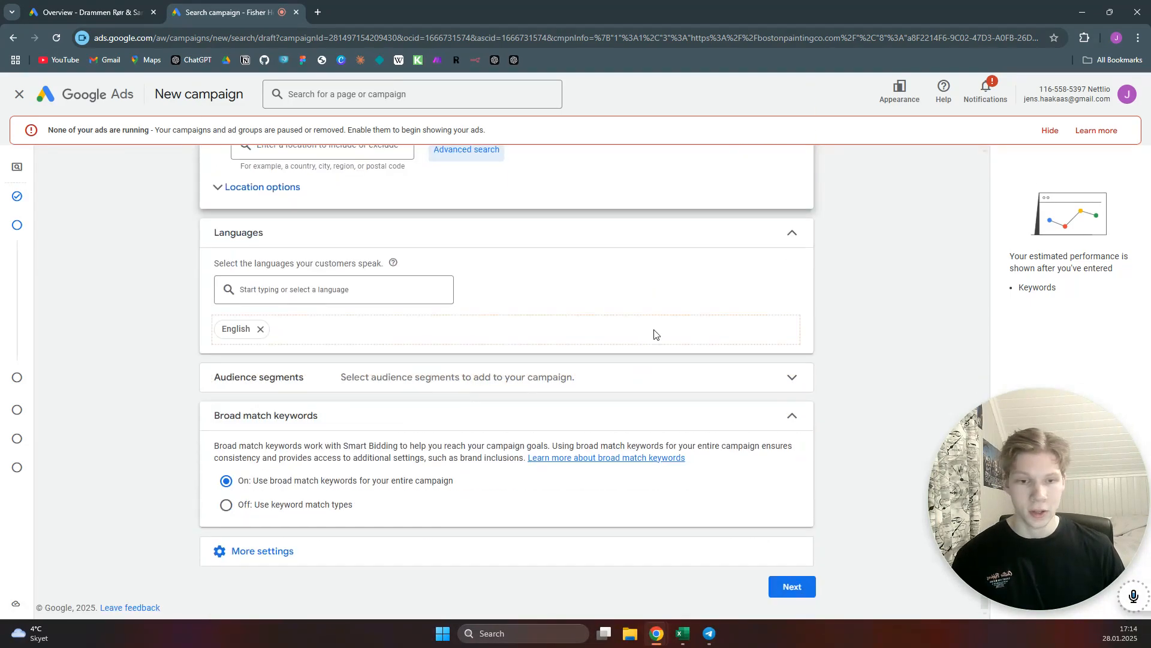
pyautogui.click(290, 479)
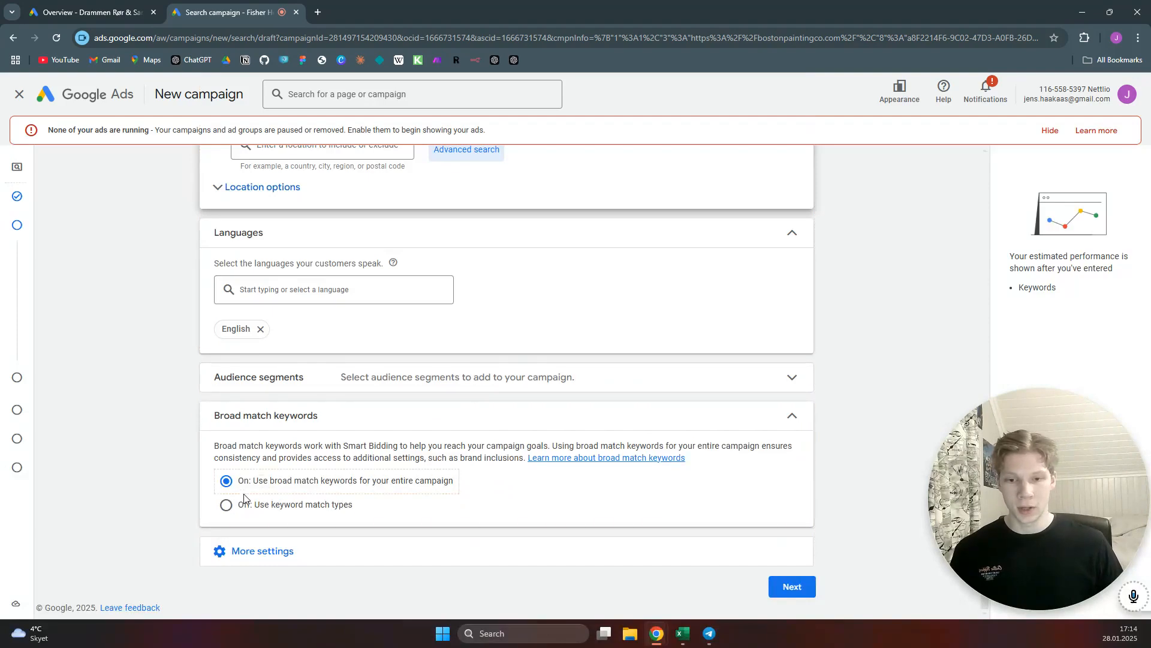
pyautogui.click(226, 506)
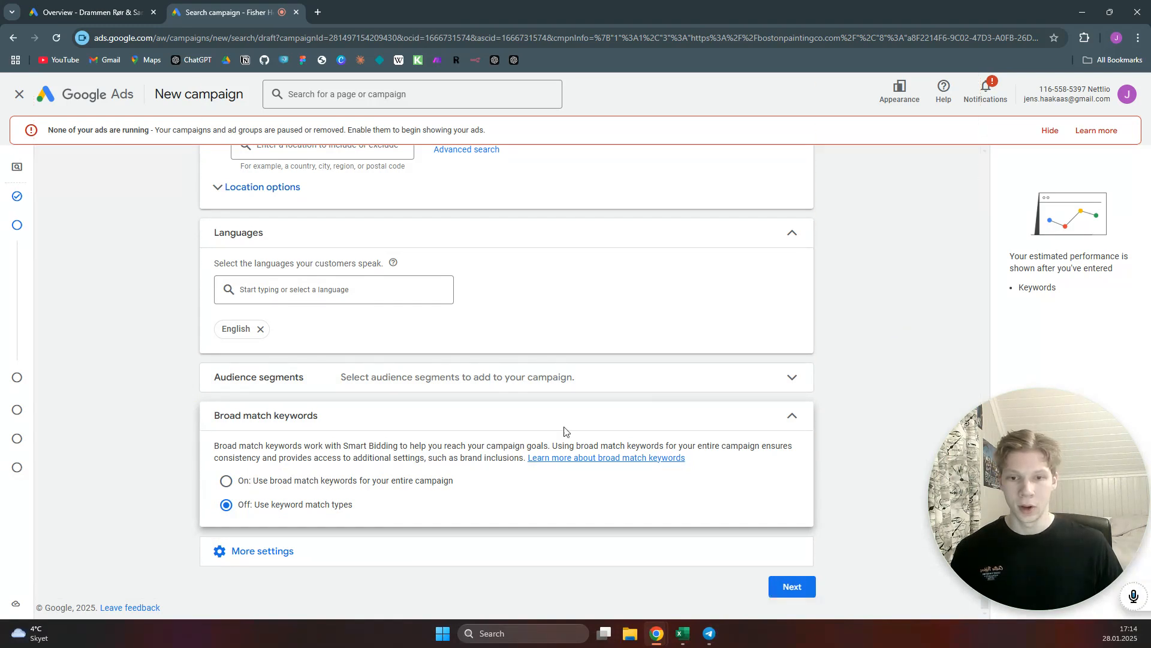
# - Set the campaign's ad schedule for all days to start at 09:00, and browse the end times around 17:00
pyautogui.click(258, 550)
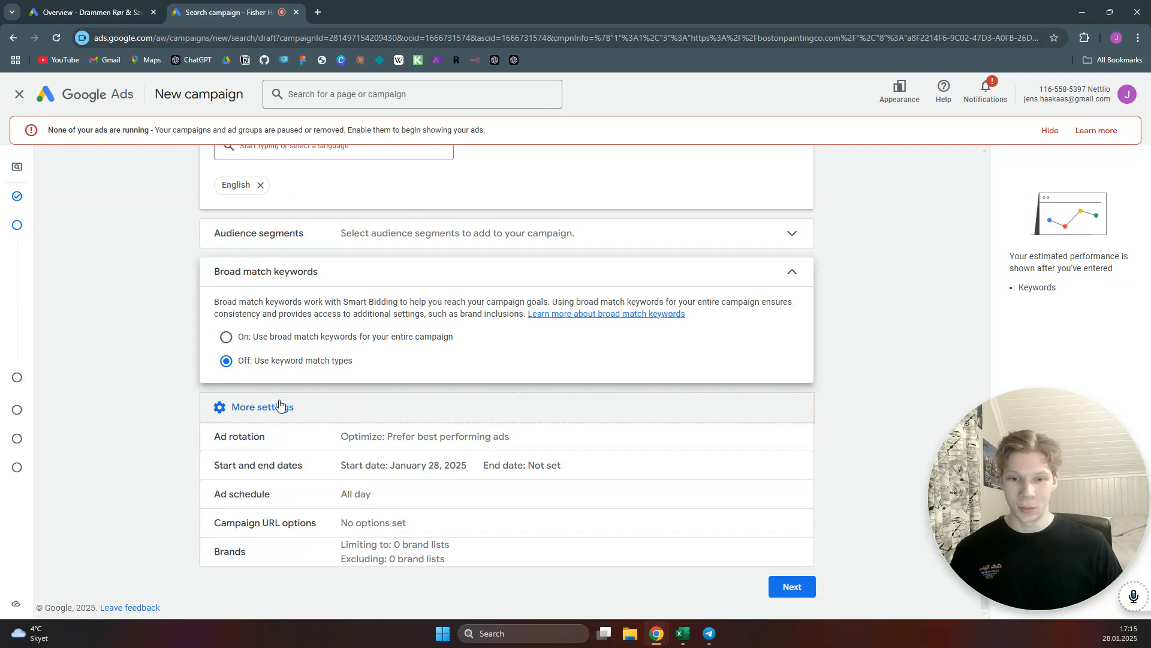
pyautogui.click(391, 493)
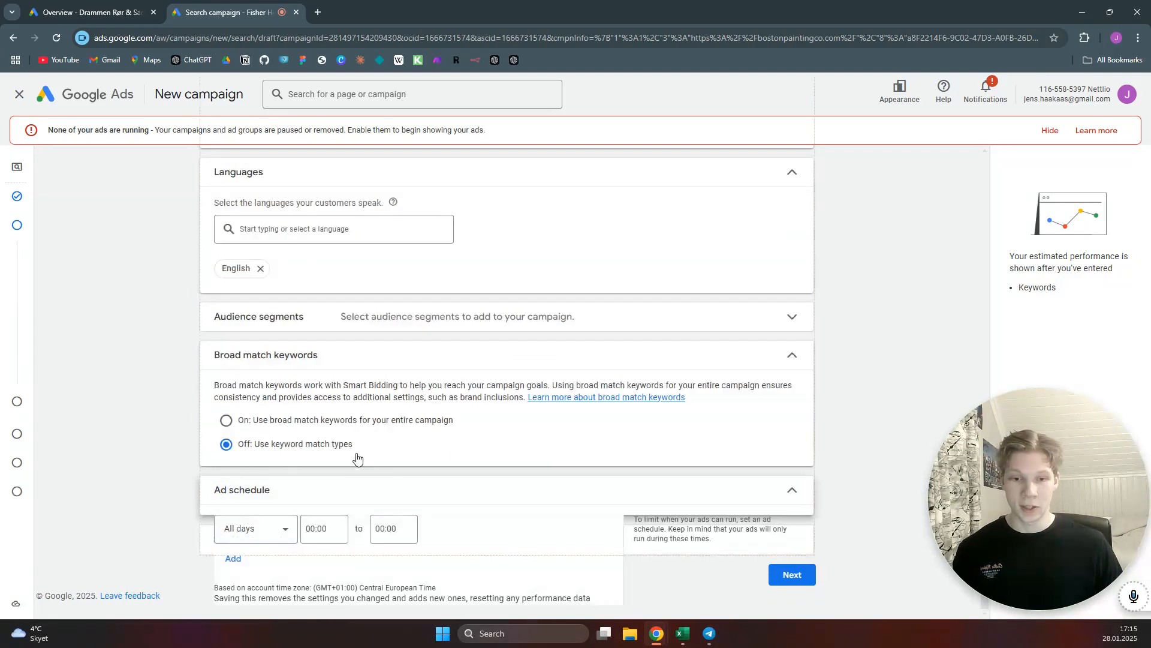
pyautogui.scroll(-2, 358, 459)
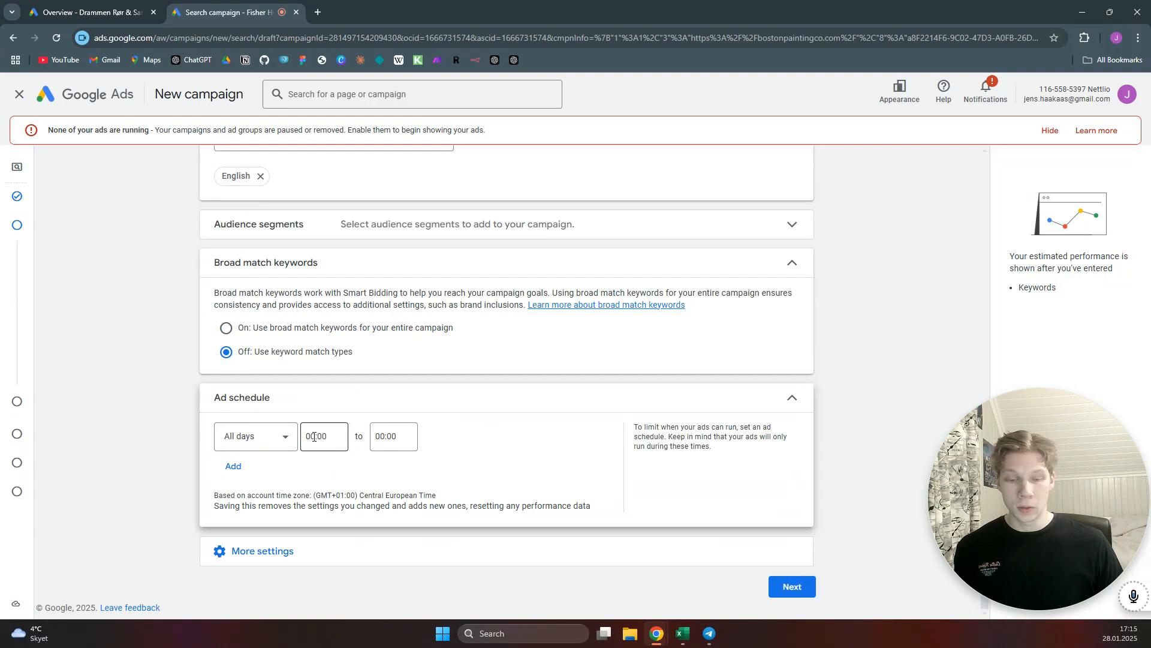
pyautogui.click(326, 435)
pyautogui.scroll(-12, 317, 318)
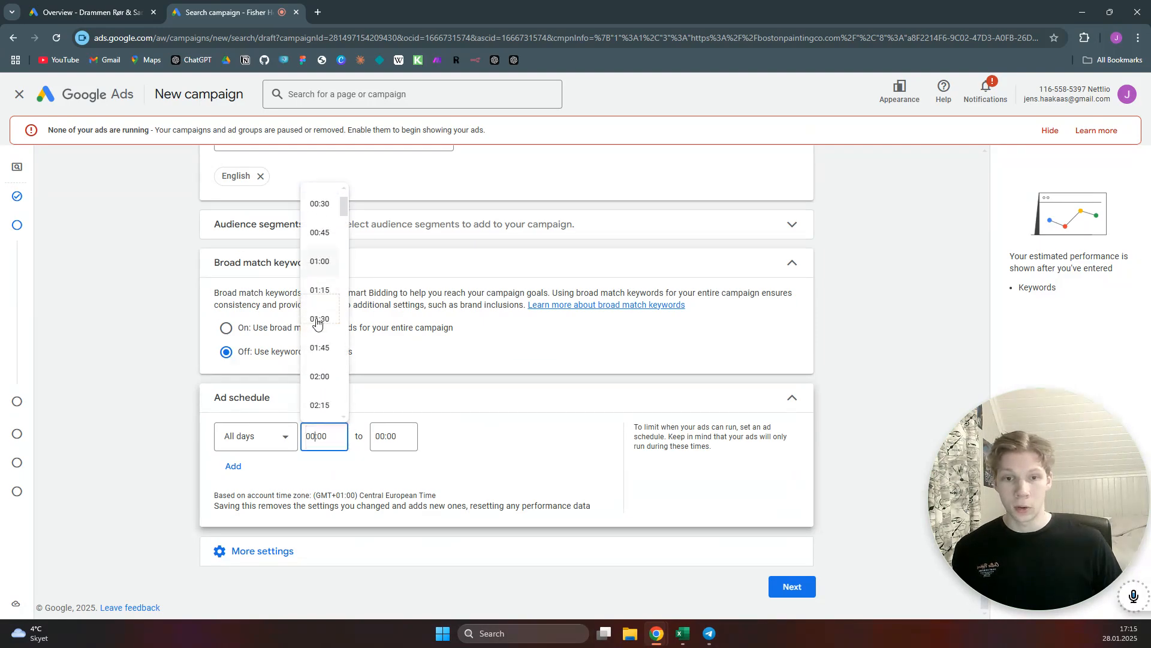
pyautogui.scroll(-3, 317, 323)
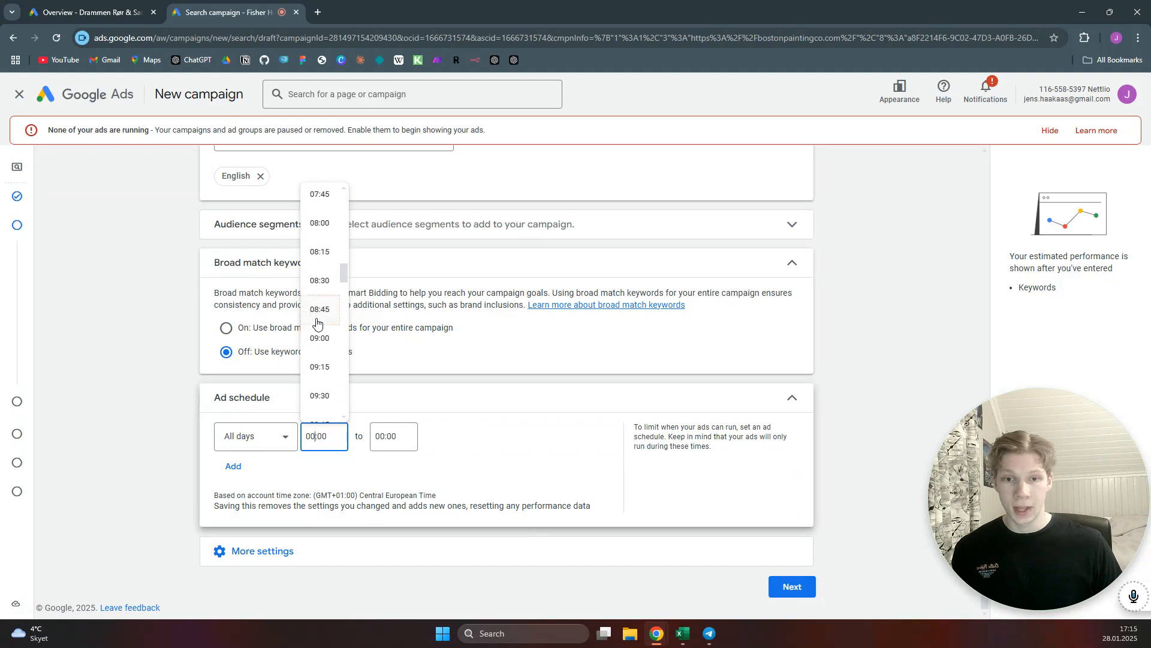
pyautogui.click(392, 438)
pyautogui.scroll(-10, 390, 354)
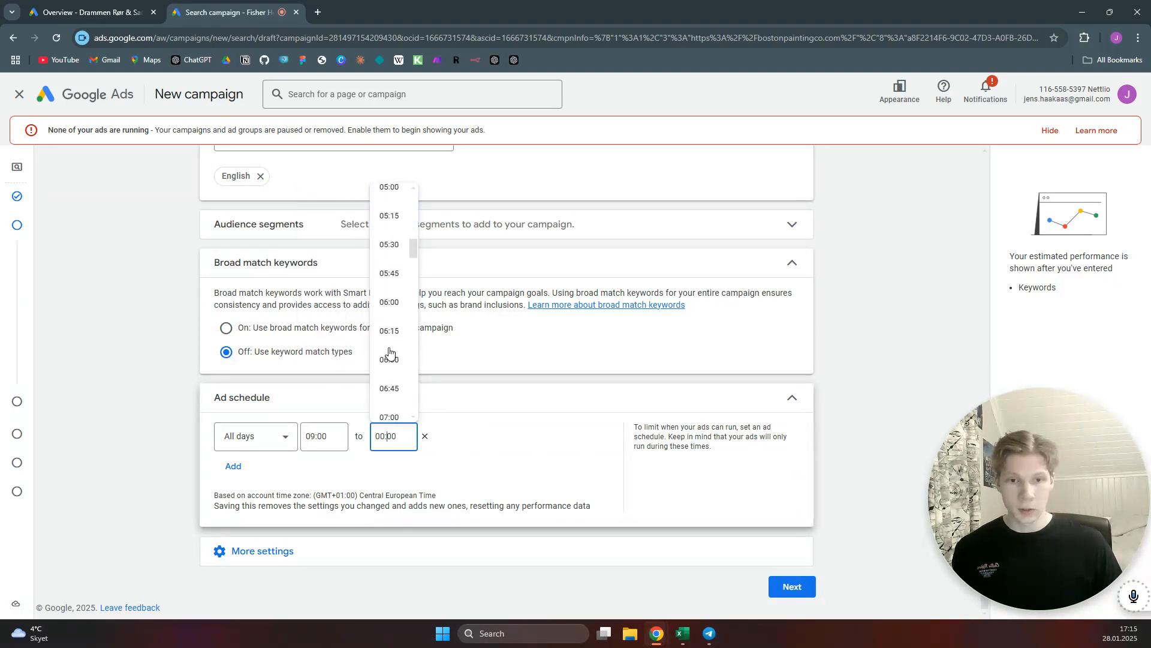
pyautogui.scroll(-20, 389, 354)
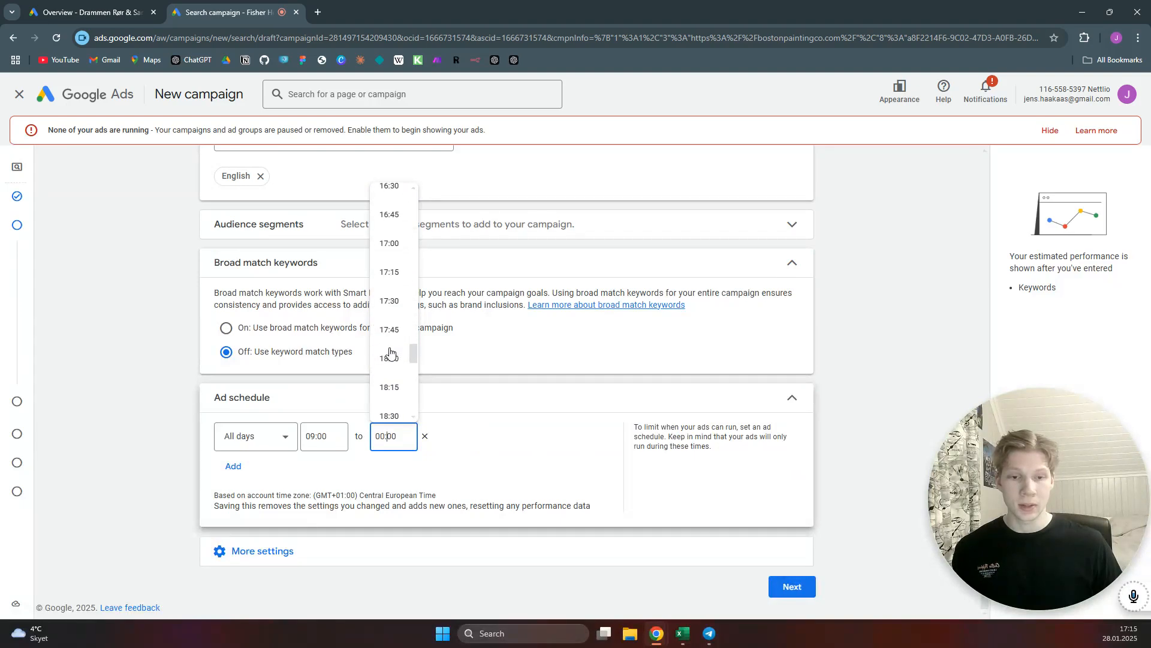
pyautogui.scroll(1, 389, 353)
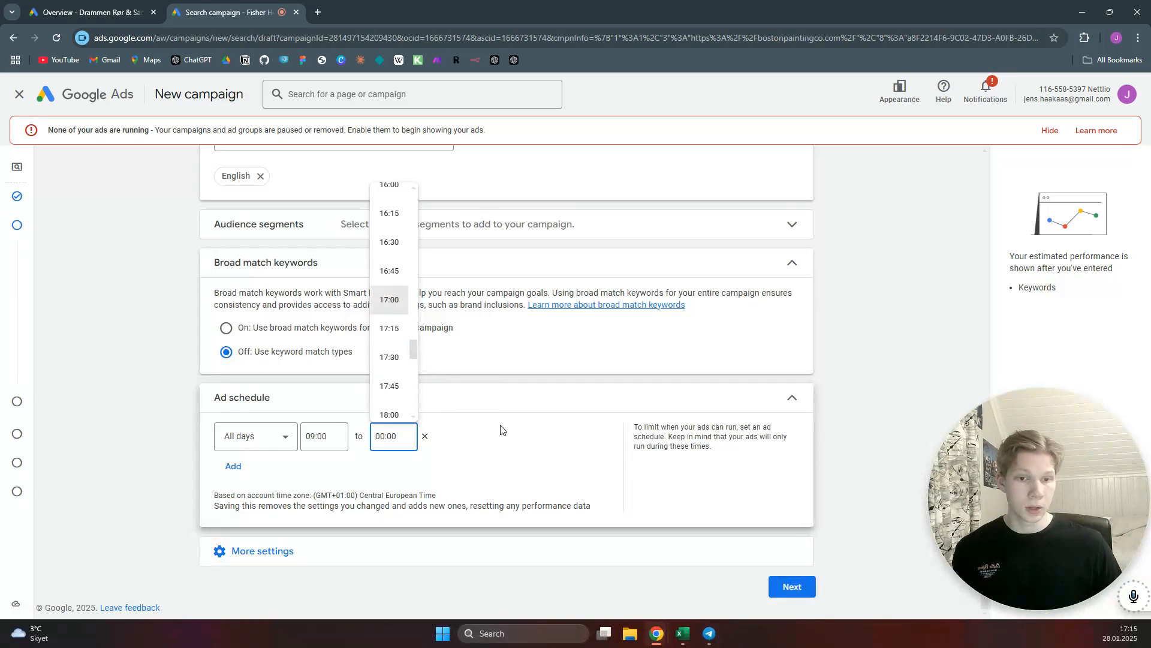
# - Continue past the campaign settings, skip the AI keyword and asset generation, and review the suggested keywords for Ad group 1
pyautogui.click(795, 592)
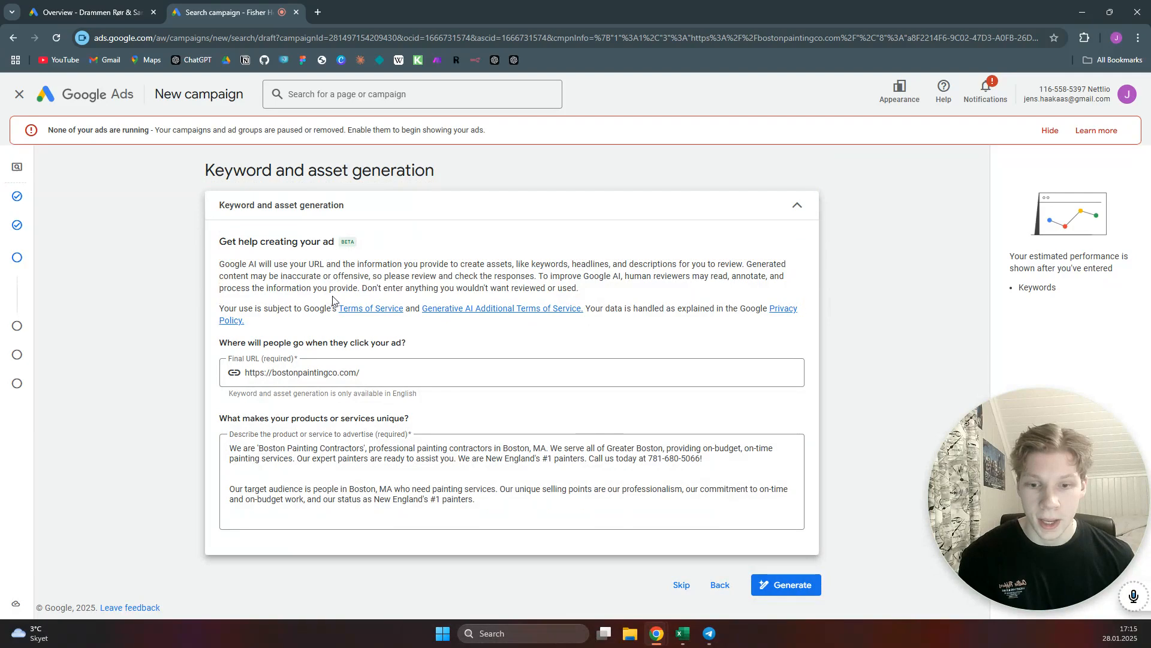
pyautogui.click(681, 585)
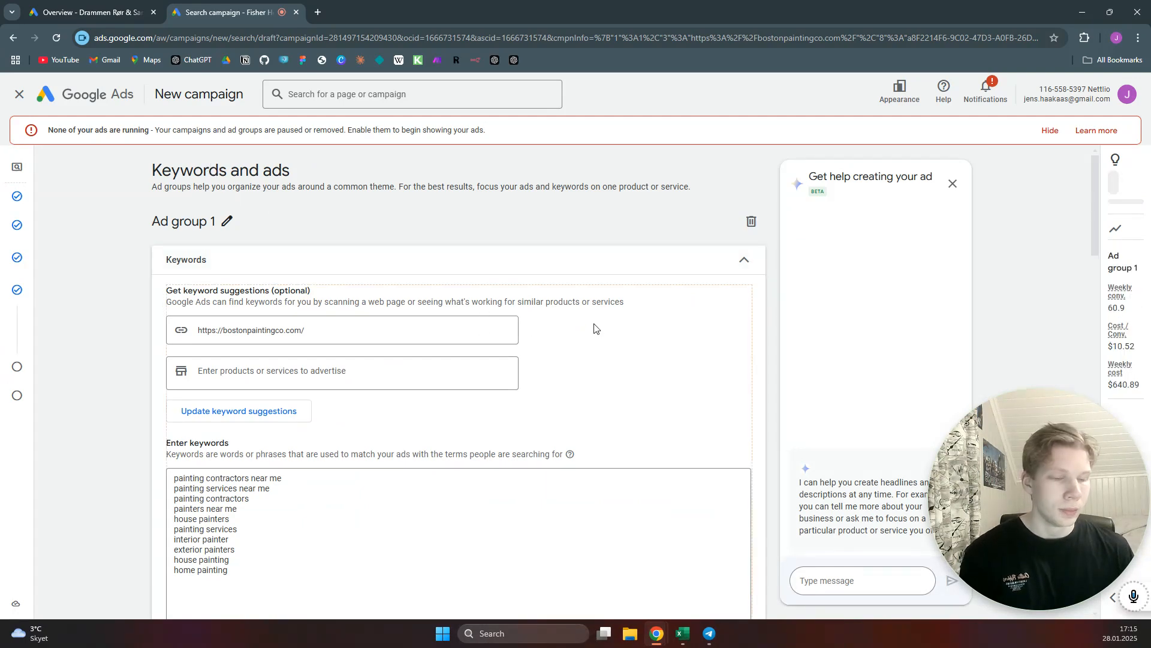
pyautogui.scroll(-2, 591, 330)
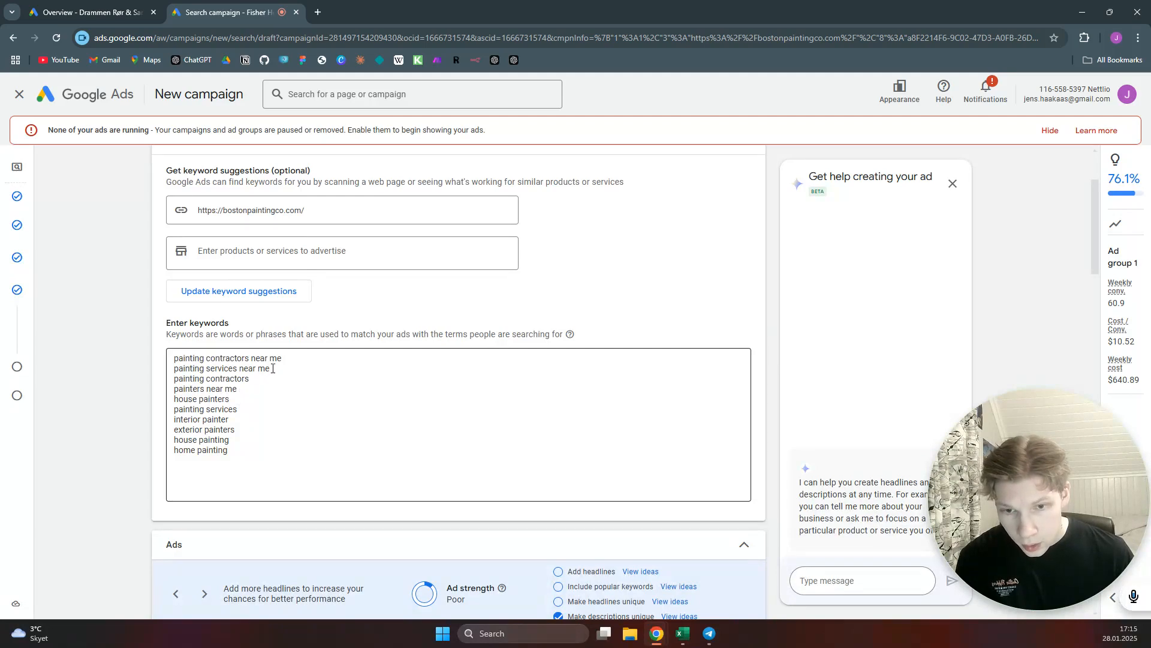
pyautogui.scroll(-2, 323, 355)
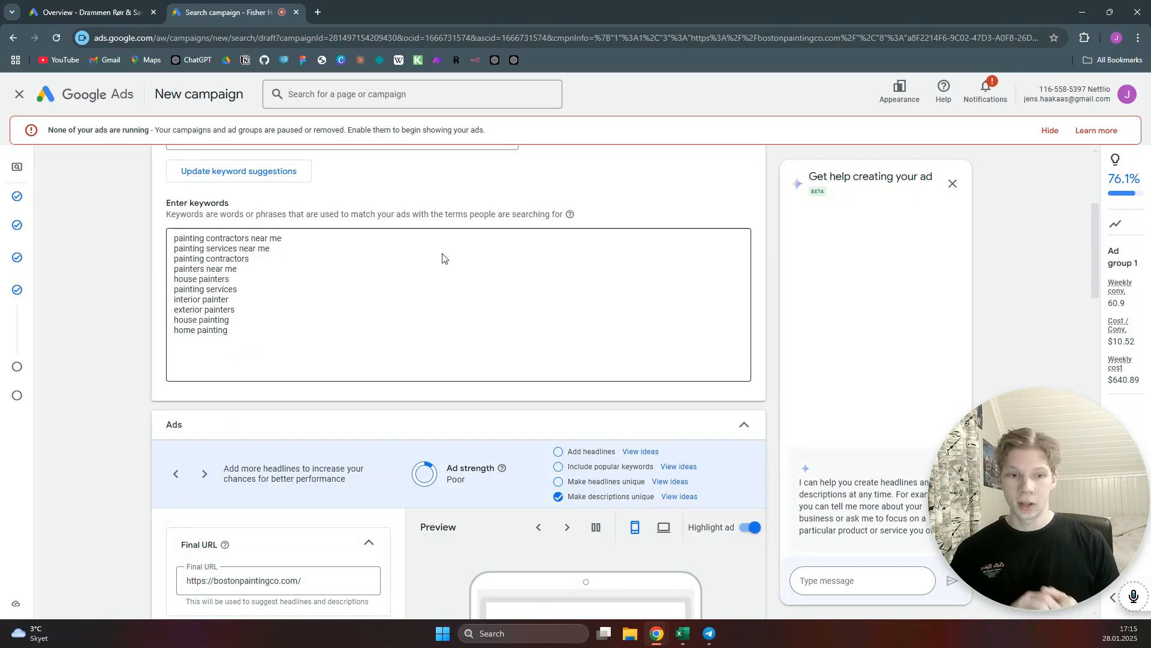
# - Examine the Ads section of Ad group 1, including the ad preview and the final URL
pyautogui.scroll(-2, 340, 246)
pyautogui.scroll(-2, 340, 246)
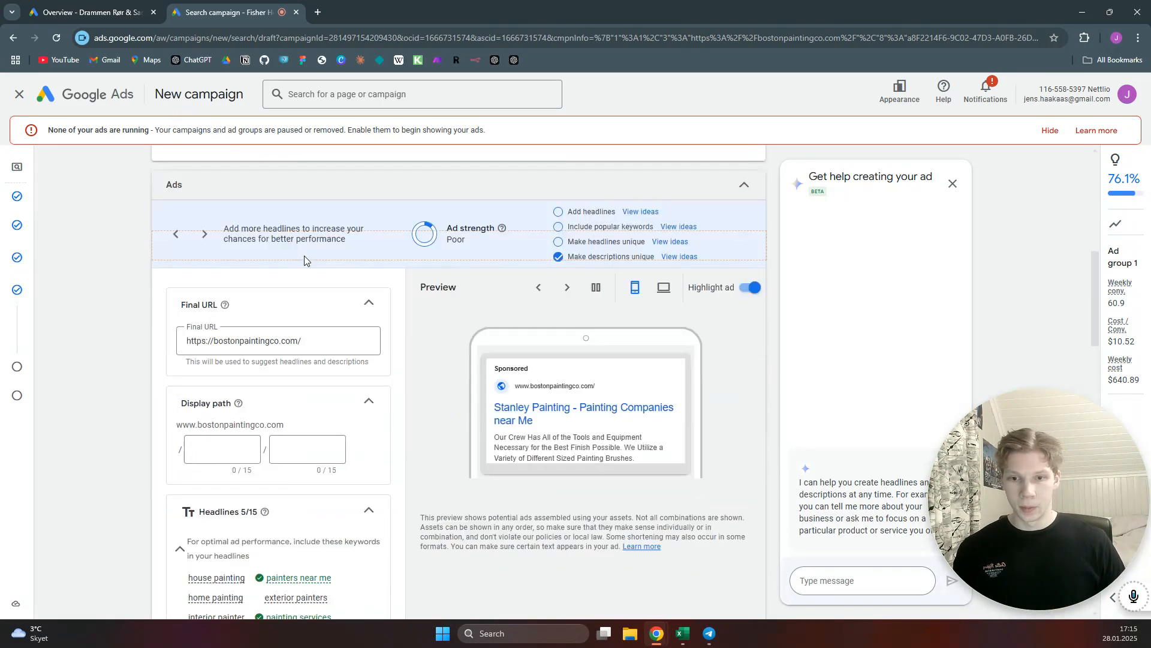
pyautogui.scroll(-2, 304, 257)
pyautogui.scroll(2, 303, 257)
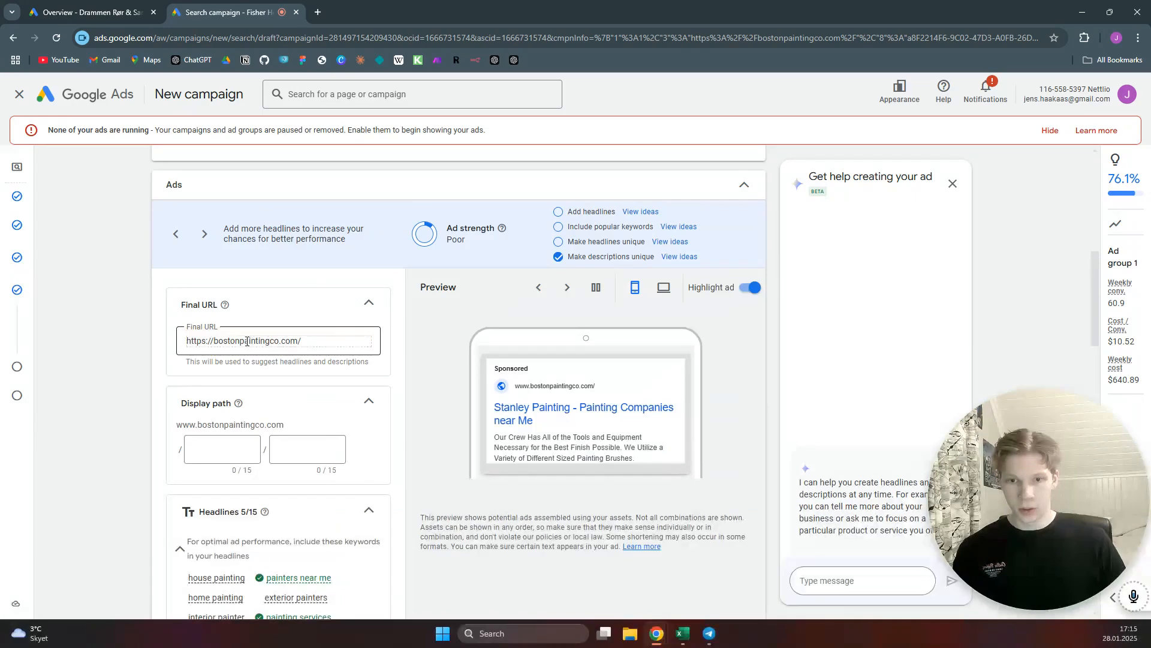
pyautogui.tripleClick(225, 338)
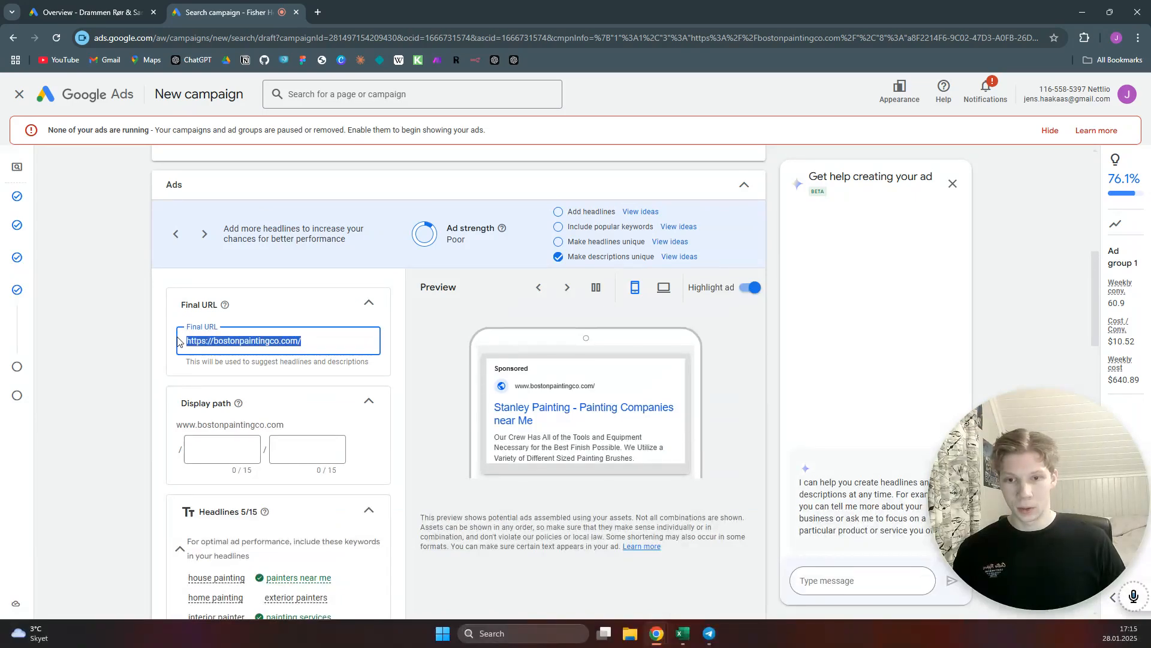
pyautogui.click(318, 342)
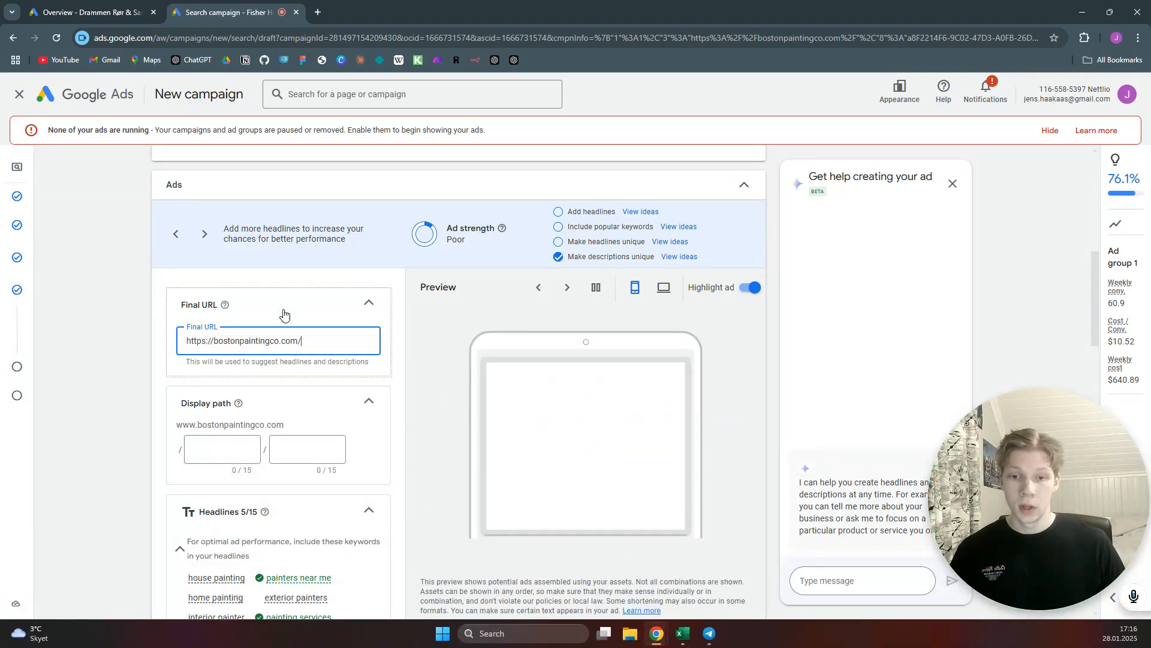
# - Set the ad's display path to painter in the first part and boston in the second
pyautogui.scroll(-1, 282, 316)
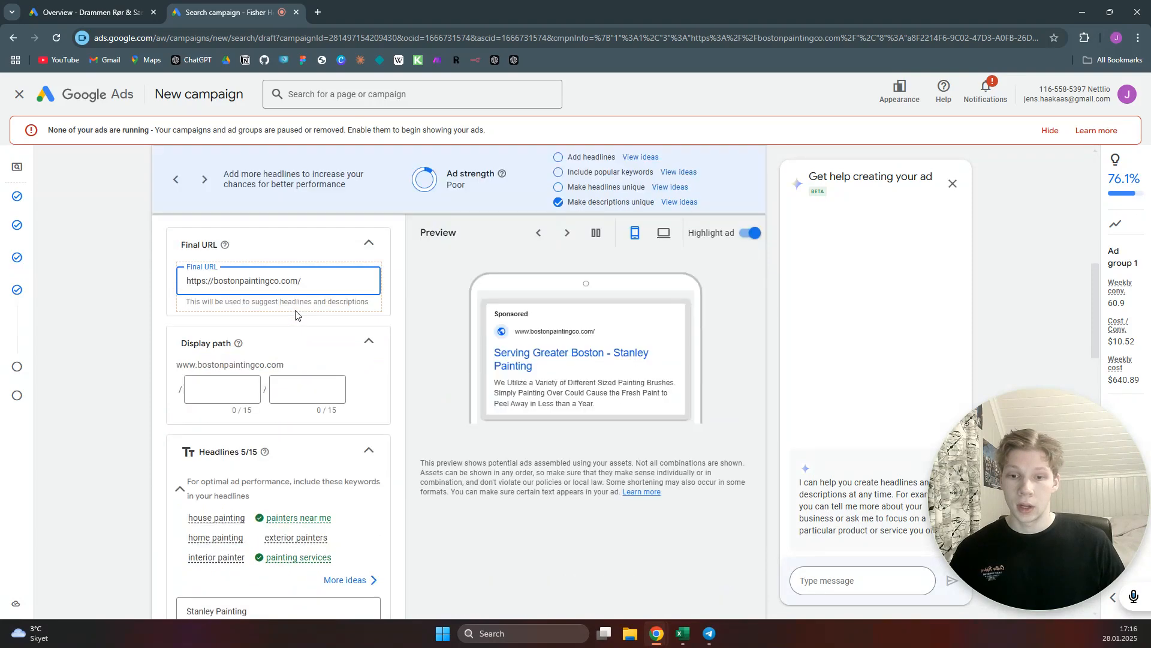
pyautogui.click(228, 391)
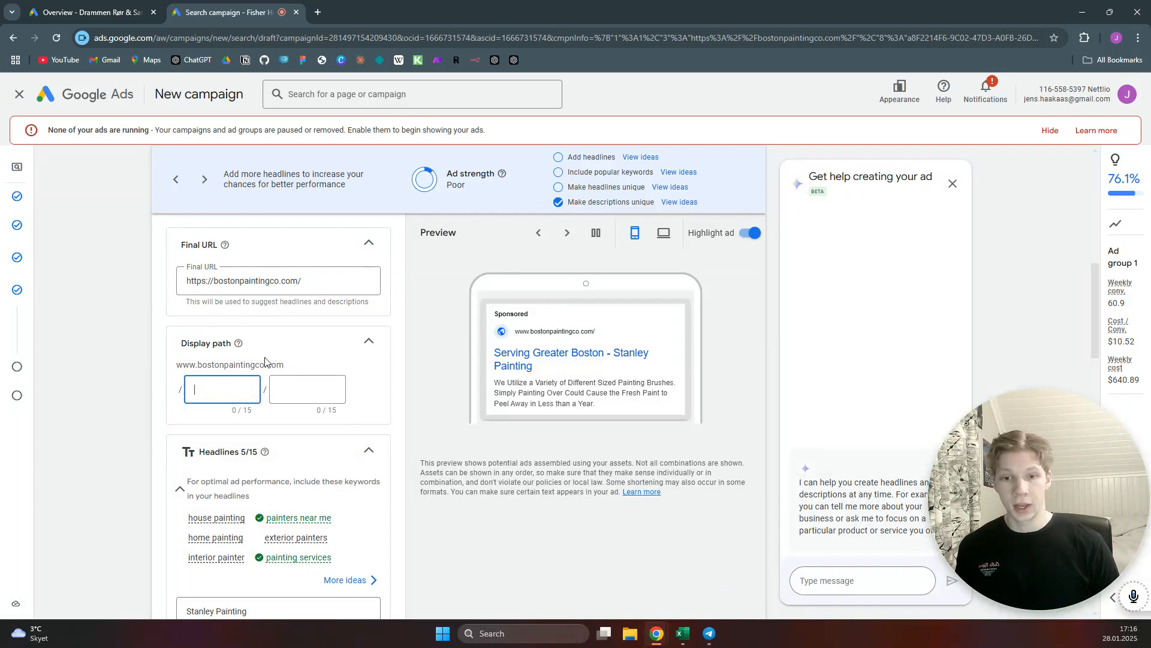
pyautogui.write('paitner')
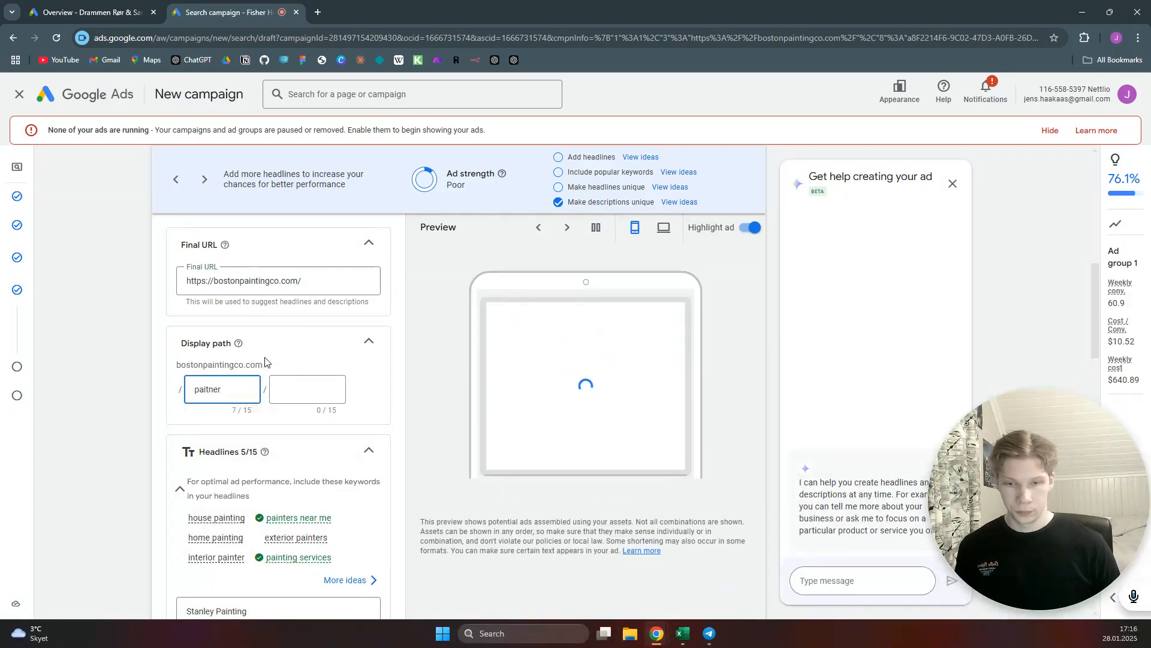
pyautogui.press('BackSpace')
pyautogui.write('nter')
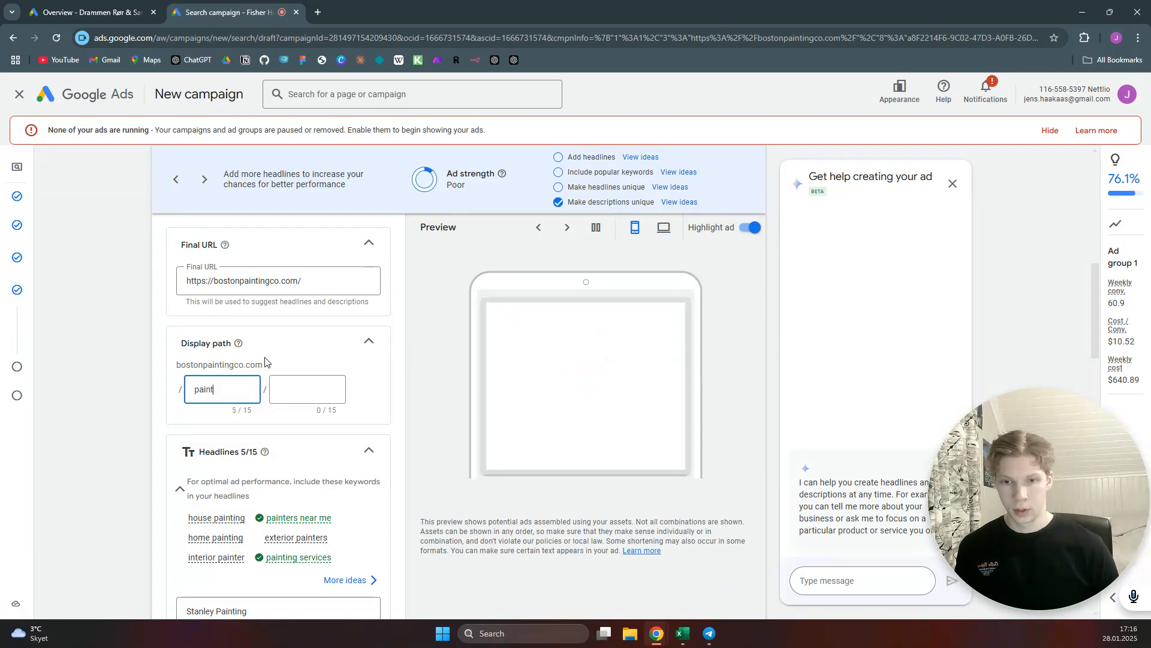
pyautogui.click(303, 387)
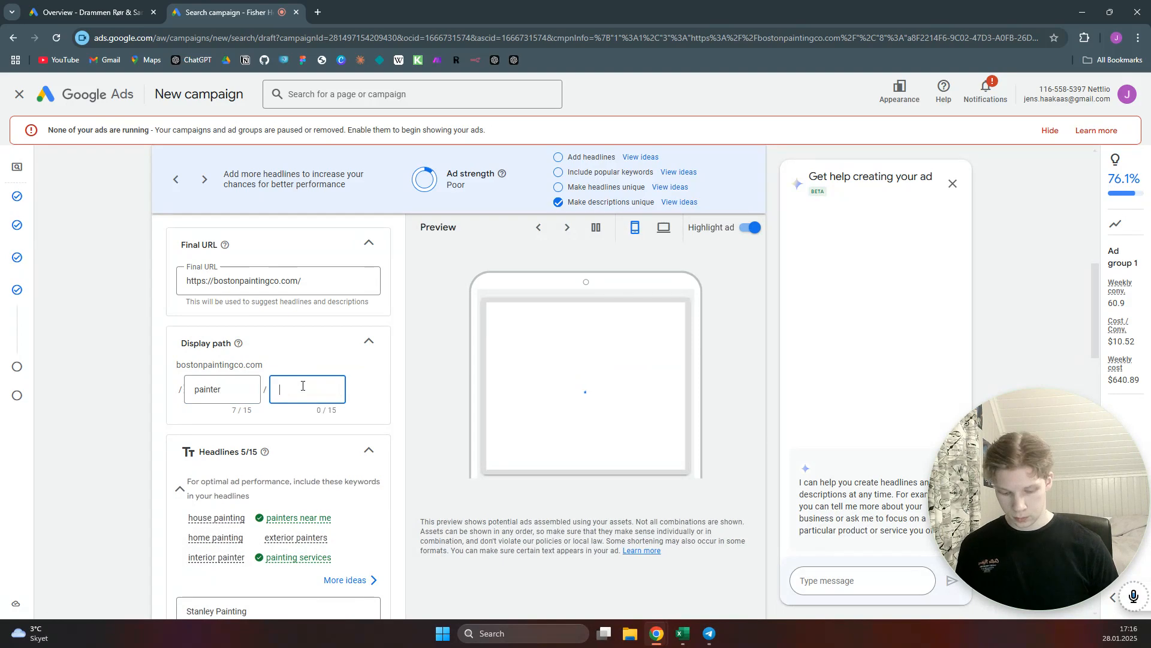
pyautogui.write('boston')
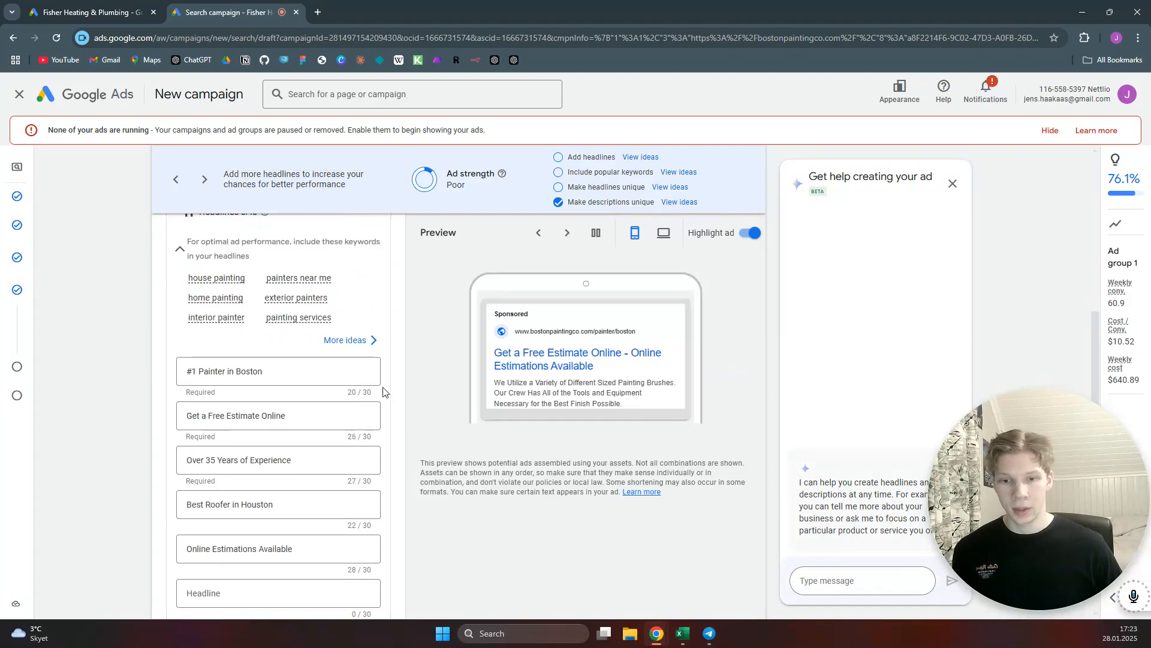
# - Pin the headlines "#1 Painter in Boston" and "Best Roofer in Houston" to show only in position 1
pyautogui.click(358, 372)
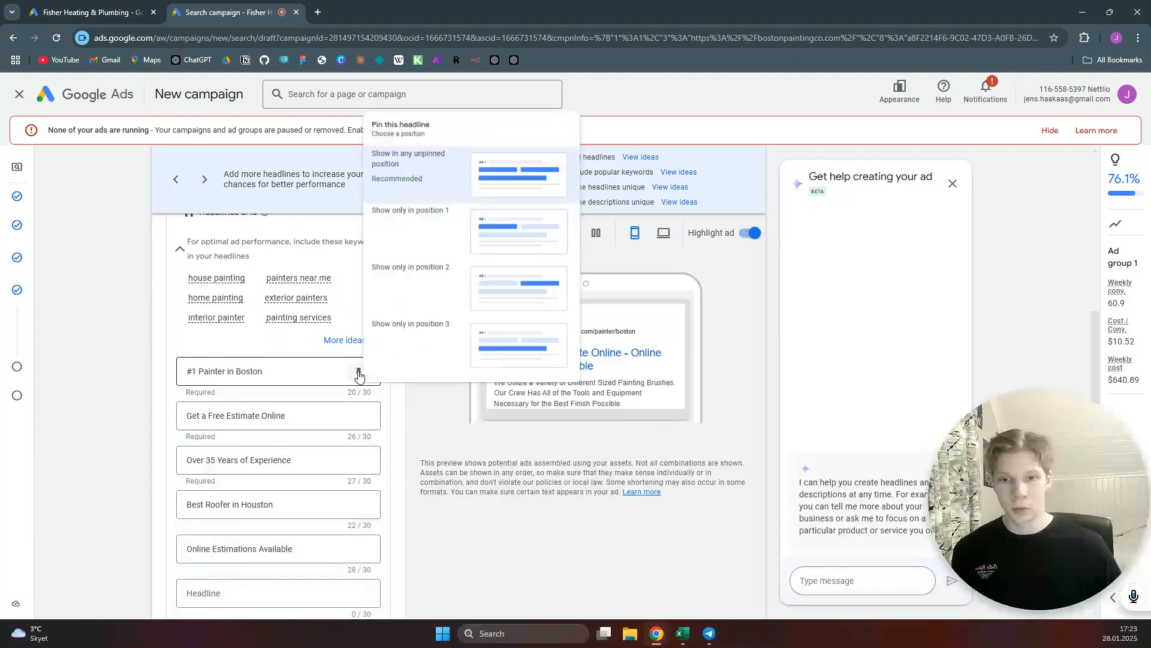
pyautogui.click(497, 214)
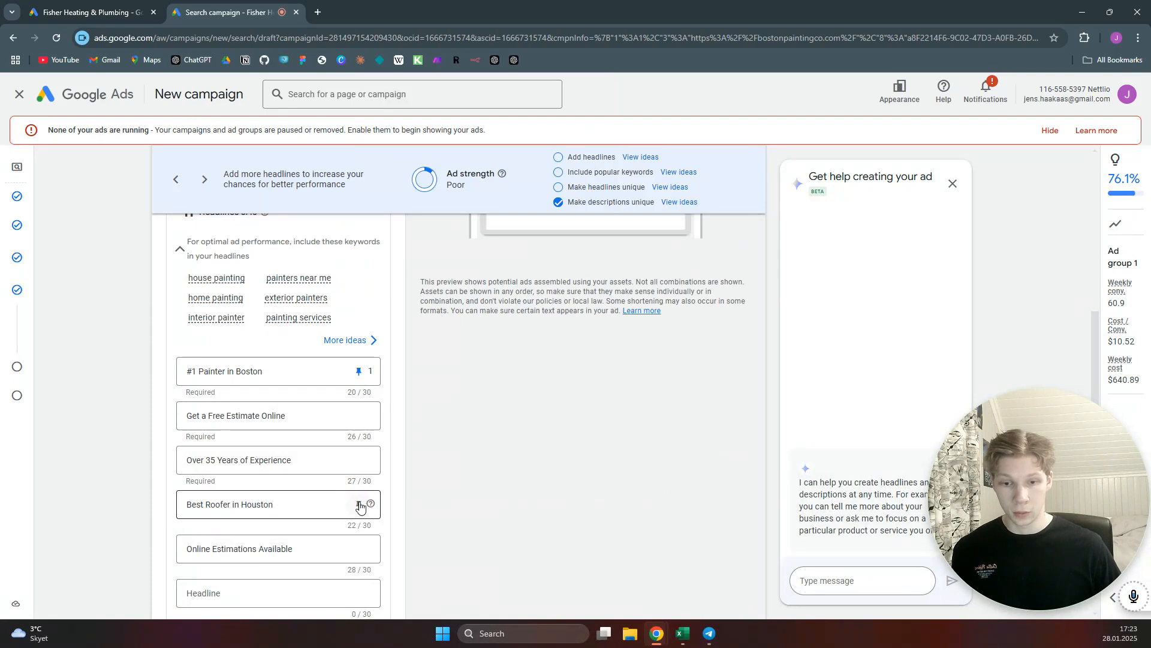
pyautogui.click(359, 504)
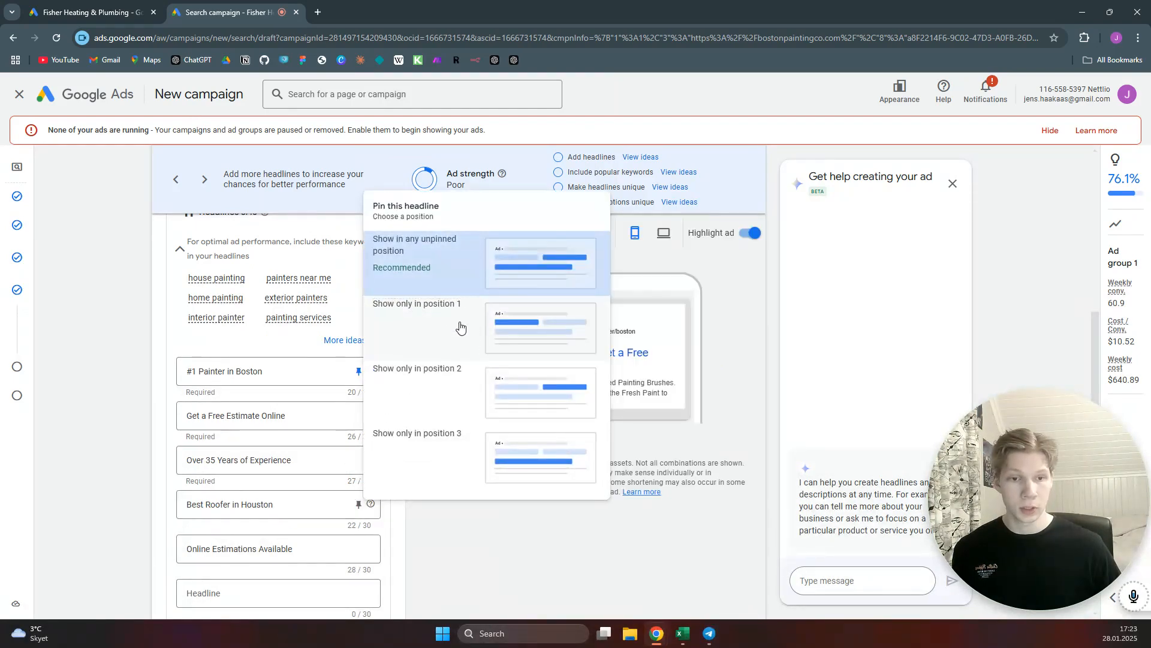
pyautogui.click(460, 327)
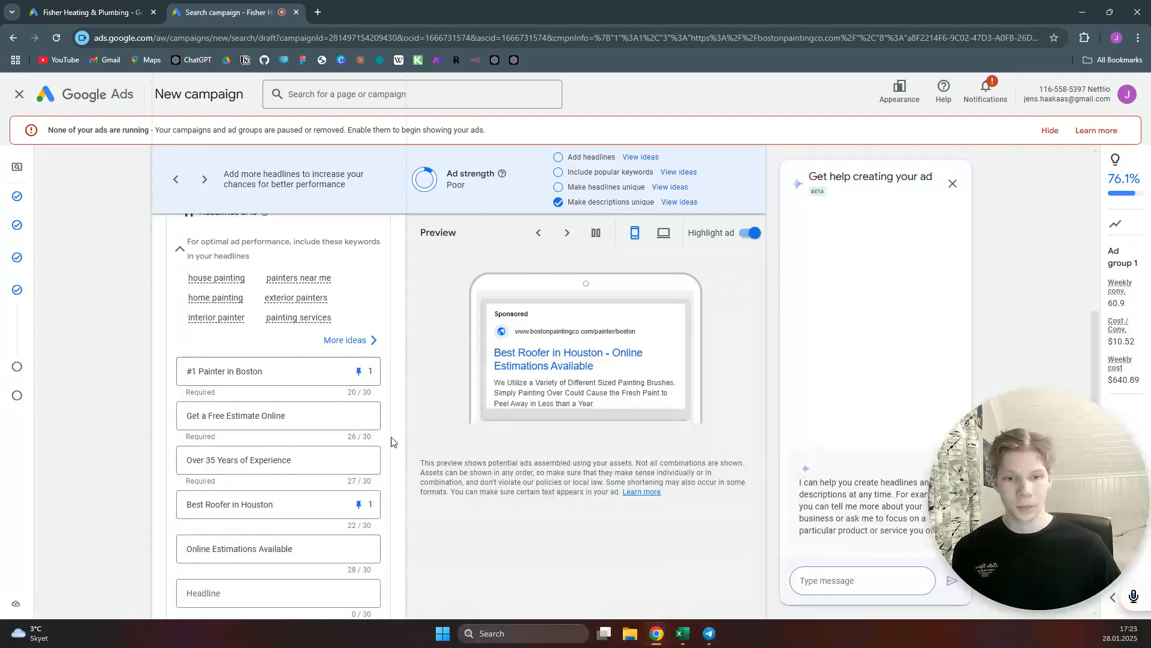
# - Review the ad's remaining headlines, its descriptions, and the business name and sitelinks sections
pyautogui.scroll(-2, 389, 432)
pyautogui.scroll(1, 393, 401)
pyautogui.scroll(-8, 394, 400)
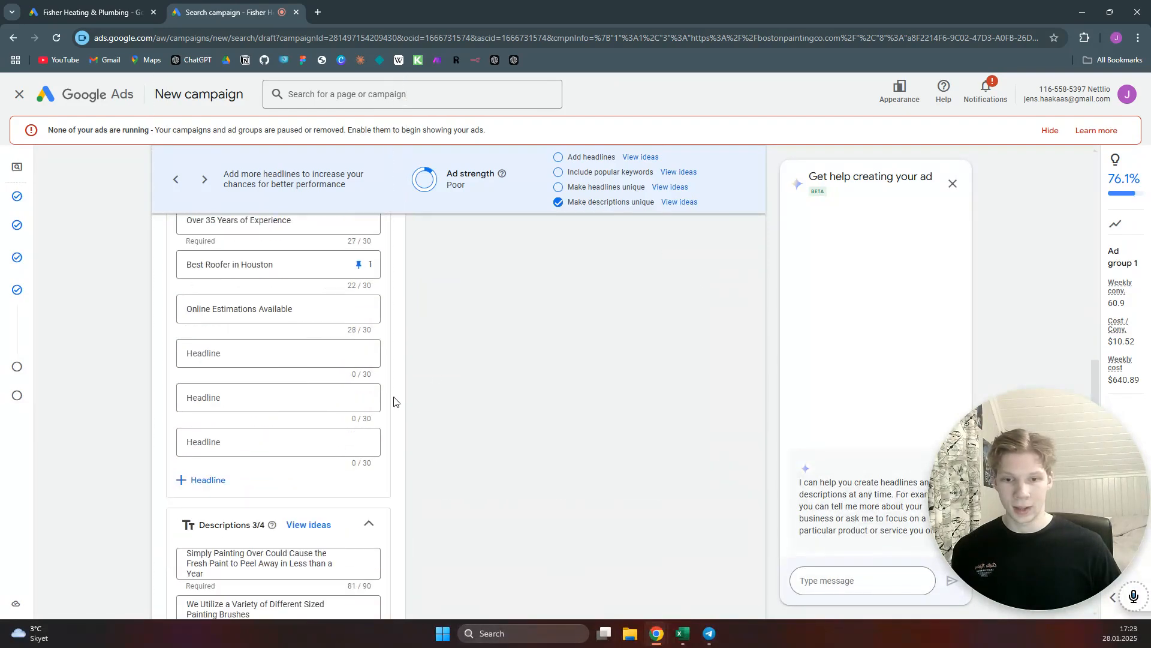
pyautogui.scroll(2, 394, 399)
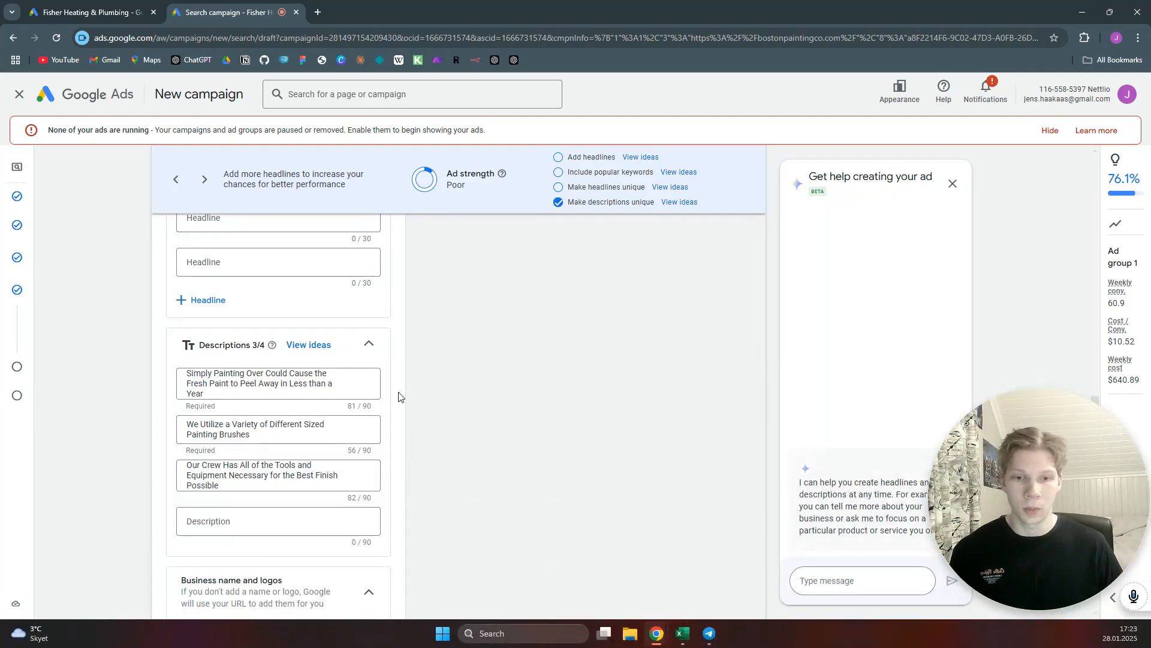
pyautogui.scroll(-2, 398, 395)
pyautogui.scroll(-3, 393, 373)
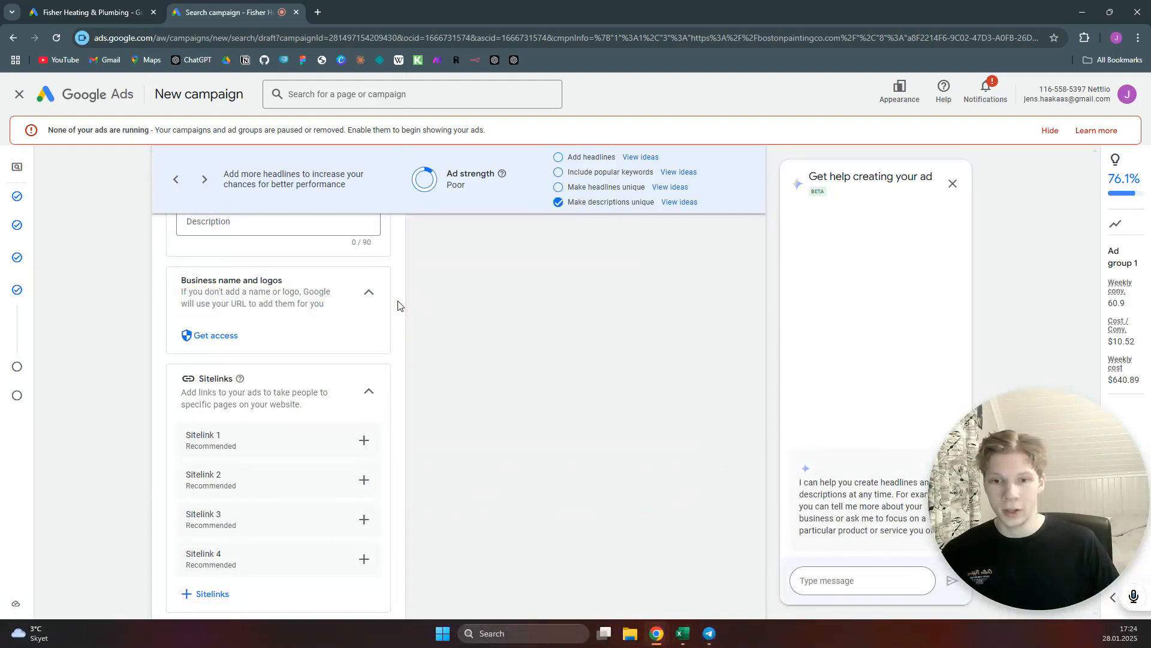
pyautogui.scroll(-2, 396, 304)
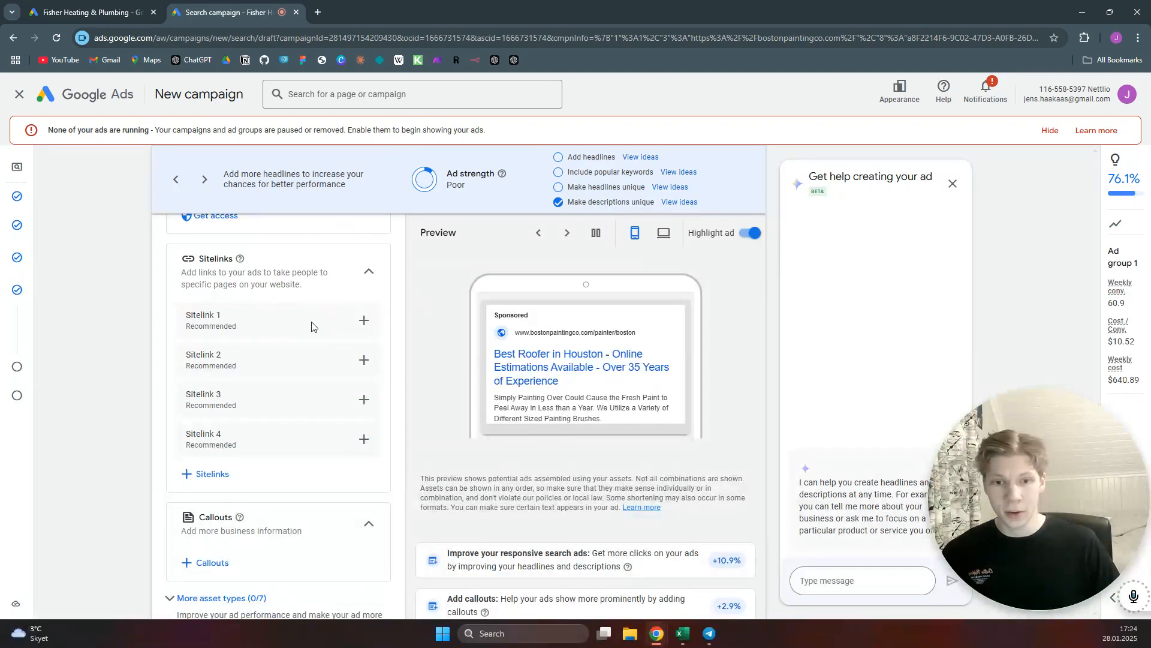
# - Start creating sitelinks for the ad and set the first sitelink's text to Prices
pyautogui.click(349, 320)
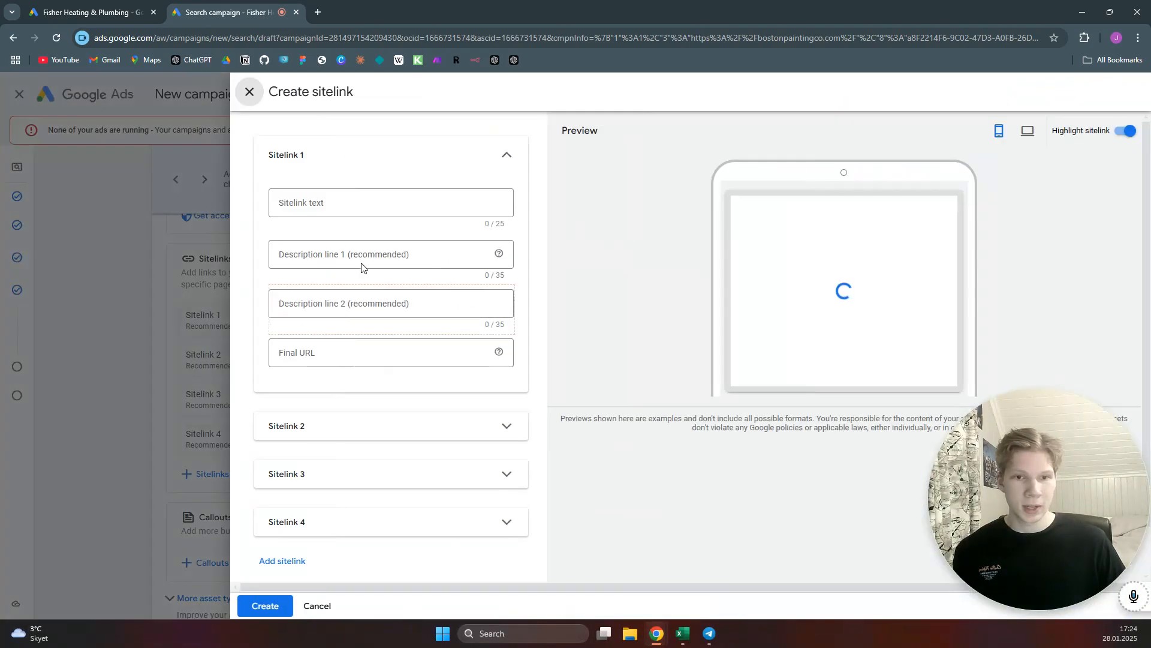
pyautogui.click(342, 201)
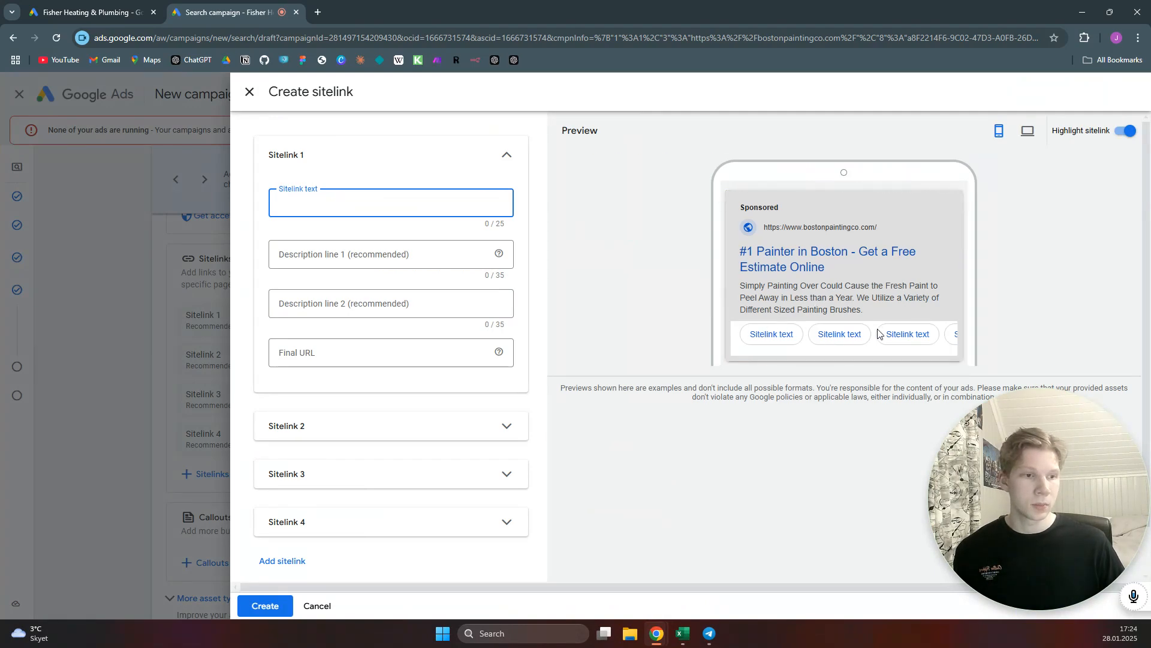
pyautogui.click(334, 205)
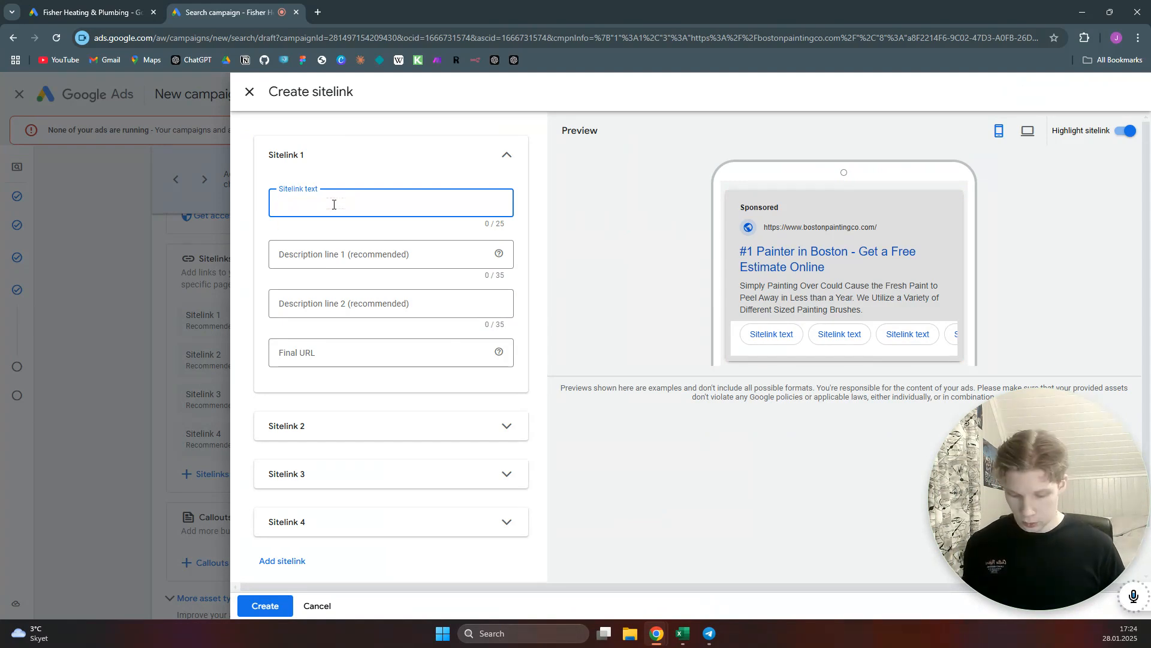
pyautogui.write('Pric')
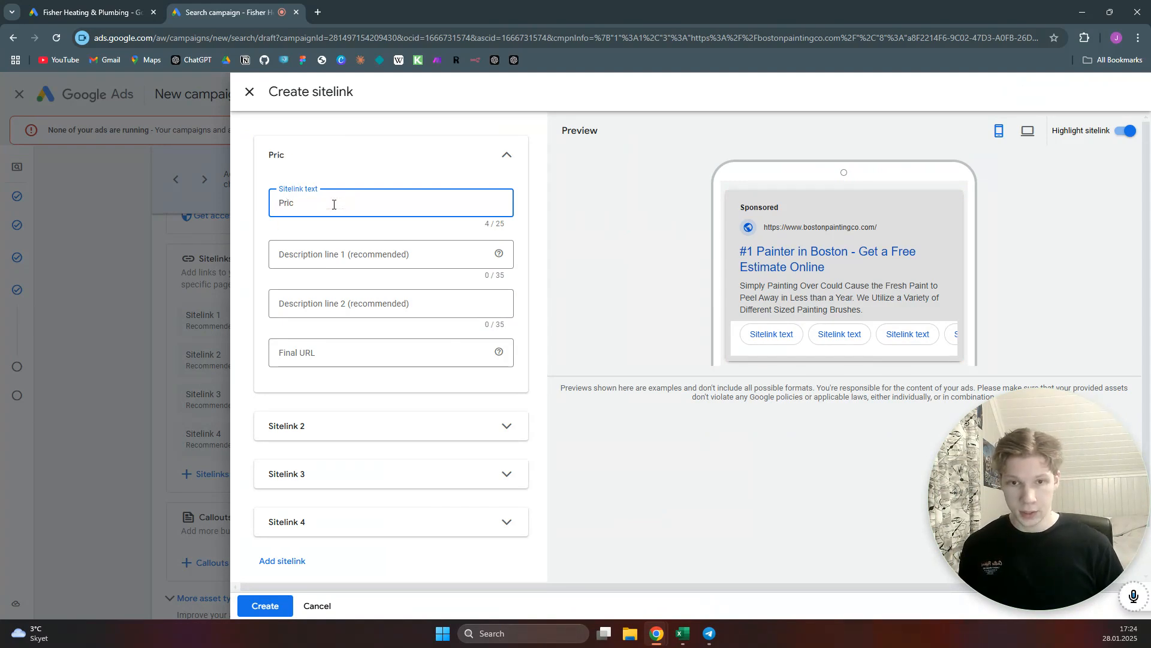
pyautogui.write('es')
pyautogui.click(347, 352)
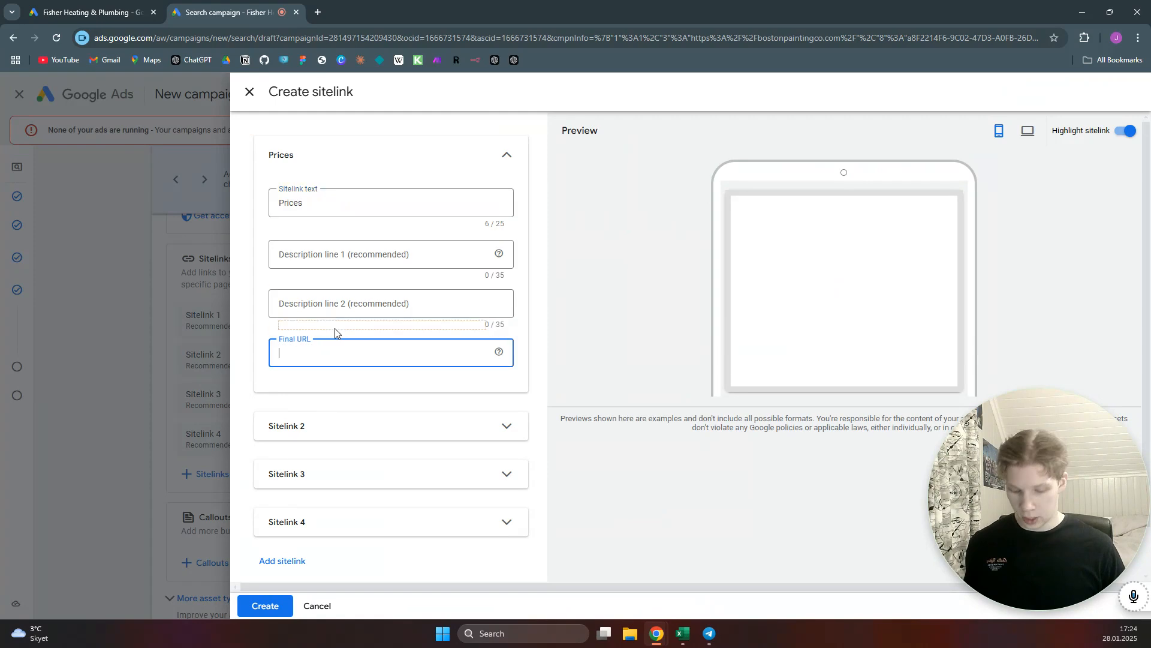
pyautogui.write('https://bostonpaintingco.com/')
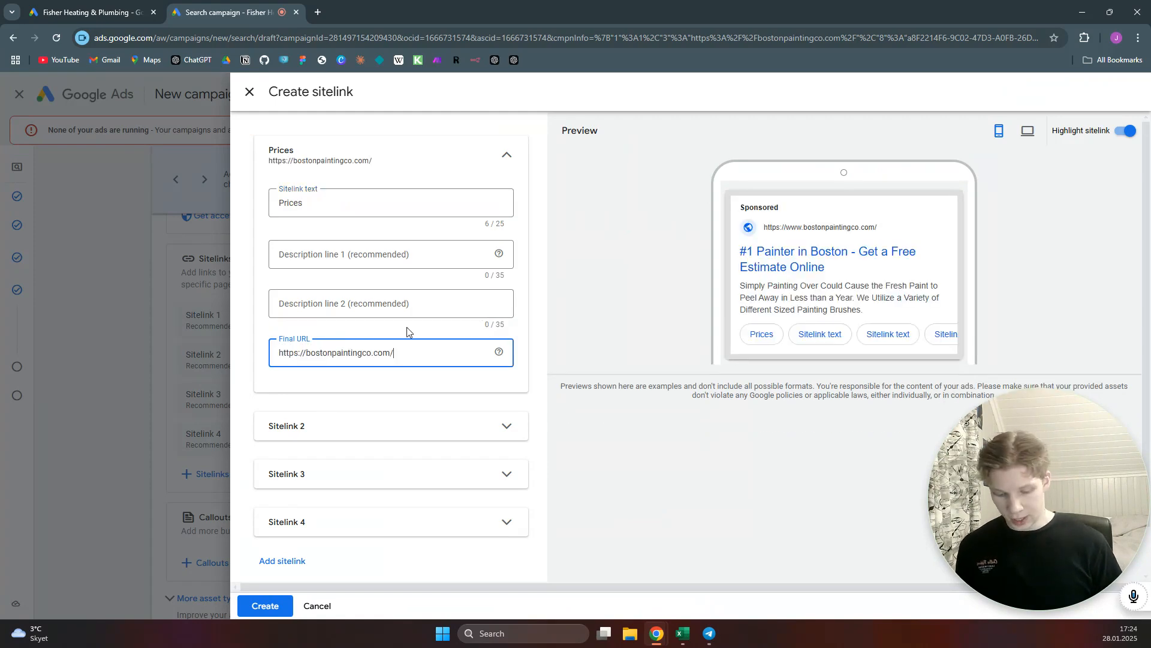
pyautogui.write('pricfee')
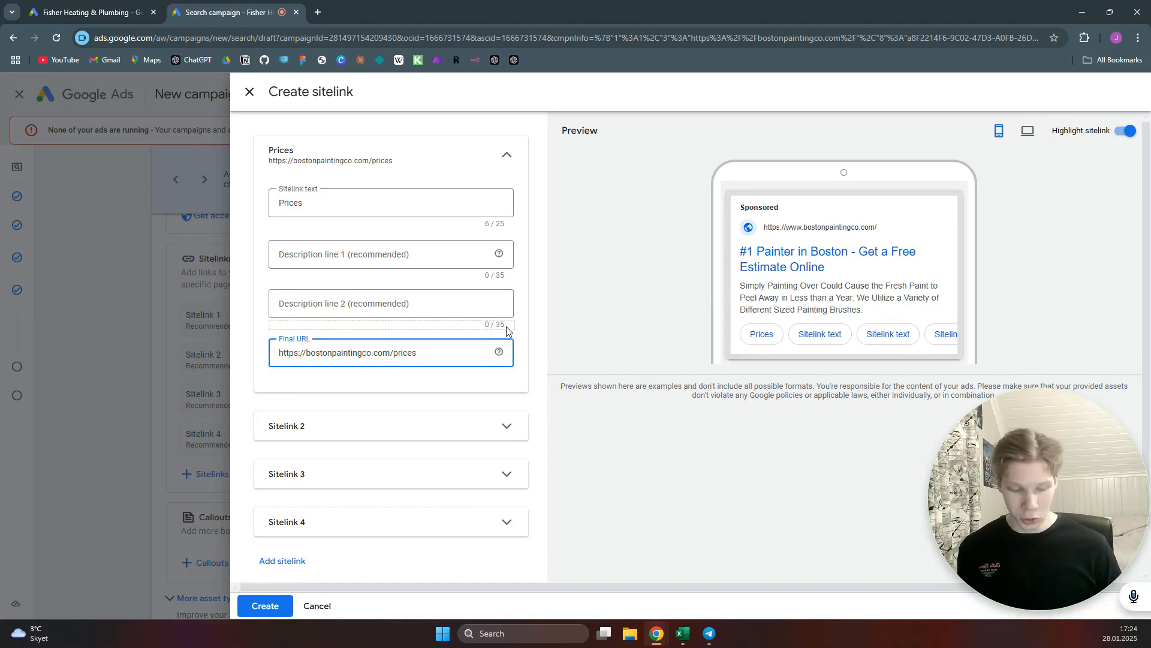
pyautogui.press('BackSpace')
pyautogui.press('BackSpace')
pyautogui.press('BackSpace')
pyautogui.press('BackSpace')
pyautogui.press('BackSpace')
pyautogui.press('BackSpace')
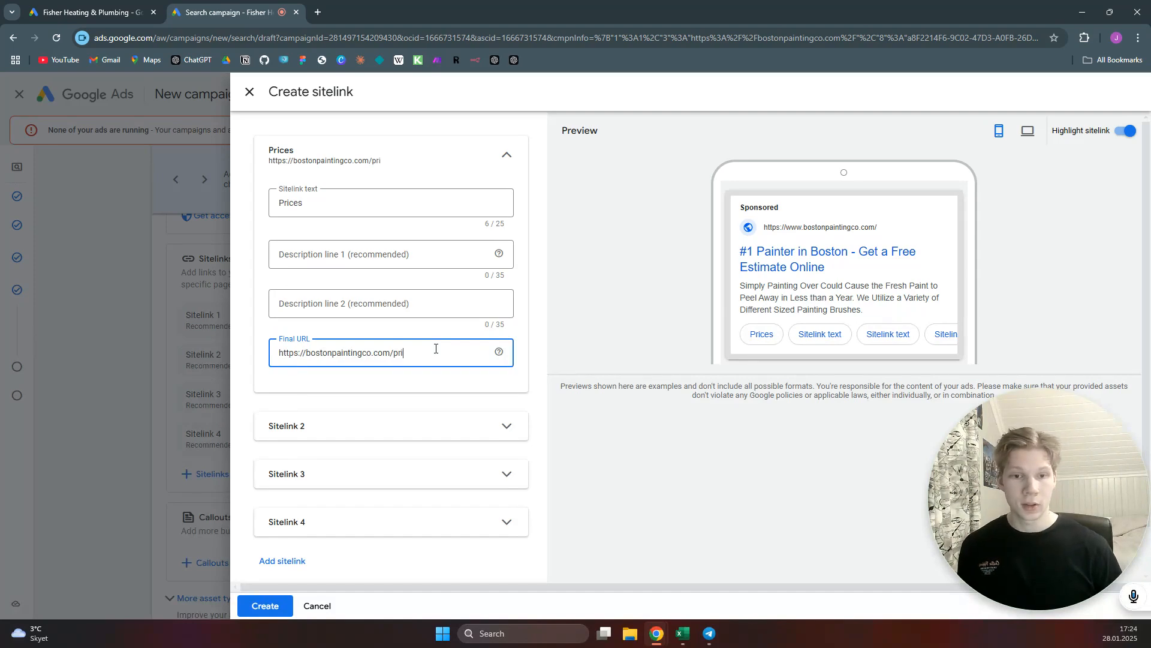
pyautogui.write('prices')
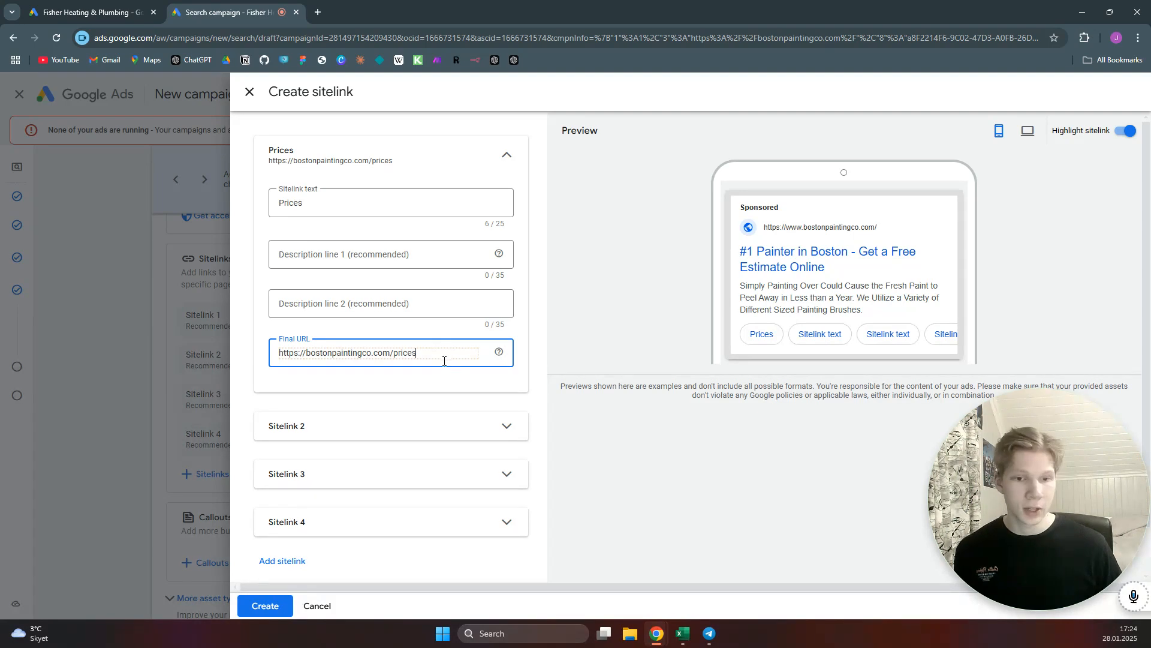
pyautogui.click(495, 425)
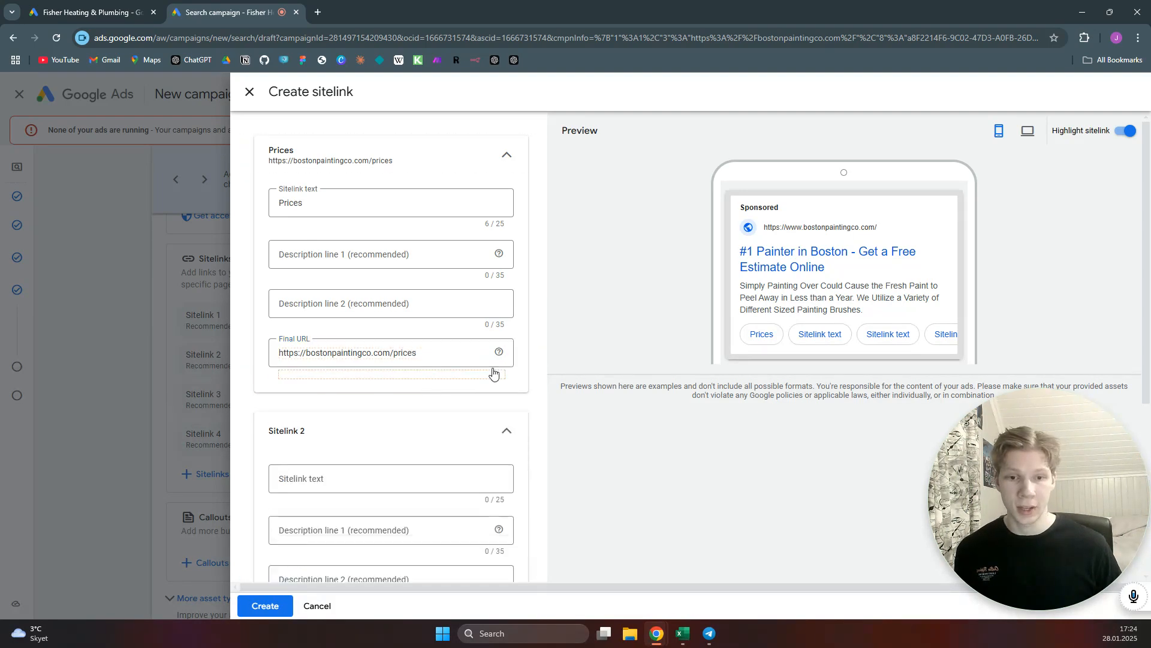
pyautogui.scroll(-4, 493, 373)
pyautogui.click(342, 239)
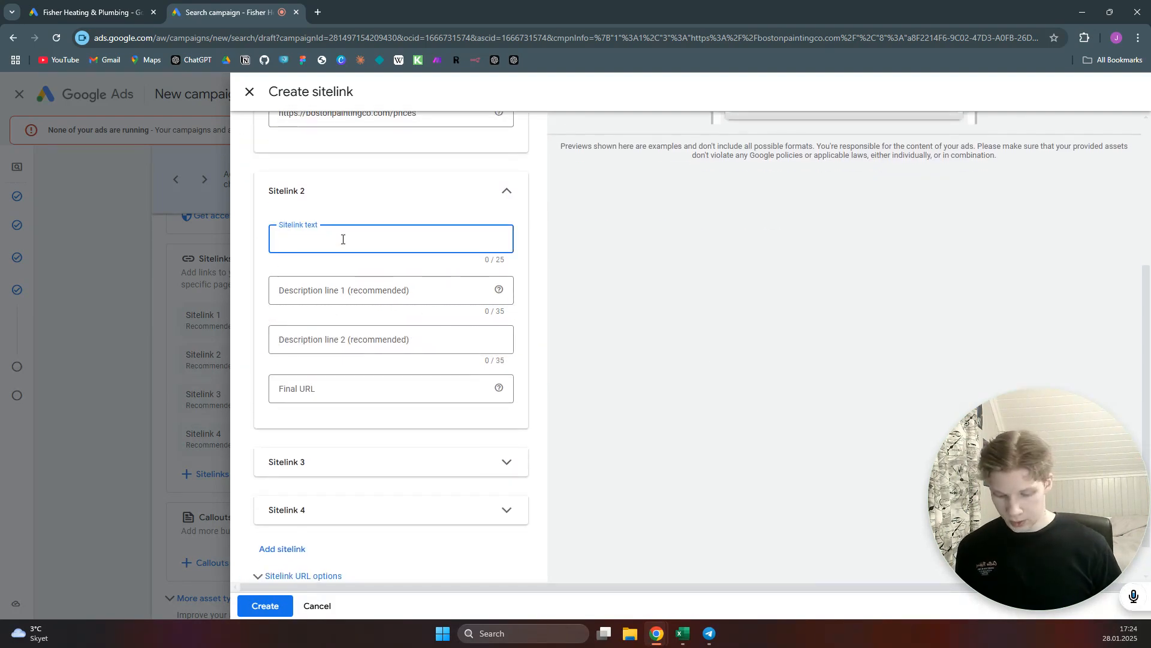
pyautogui.write('Services')
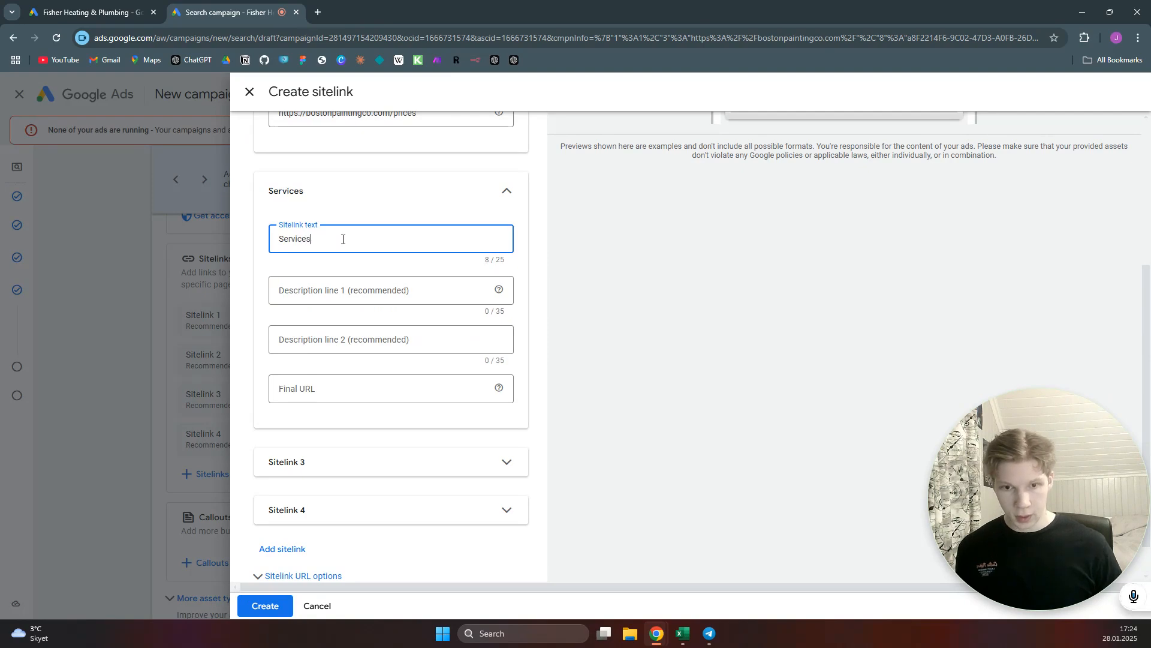
pyautogui.click(345, 388)
pyautogui.write('https://bostonpaintingco.com/')
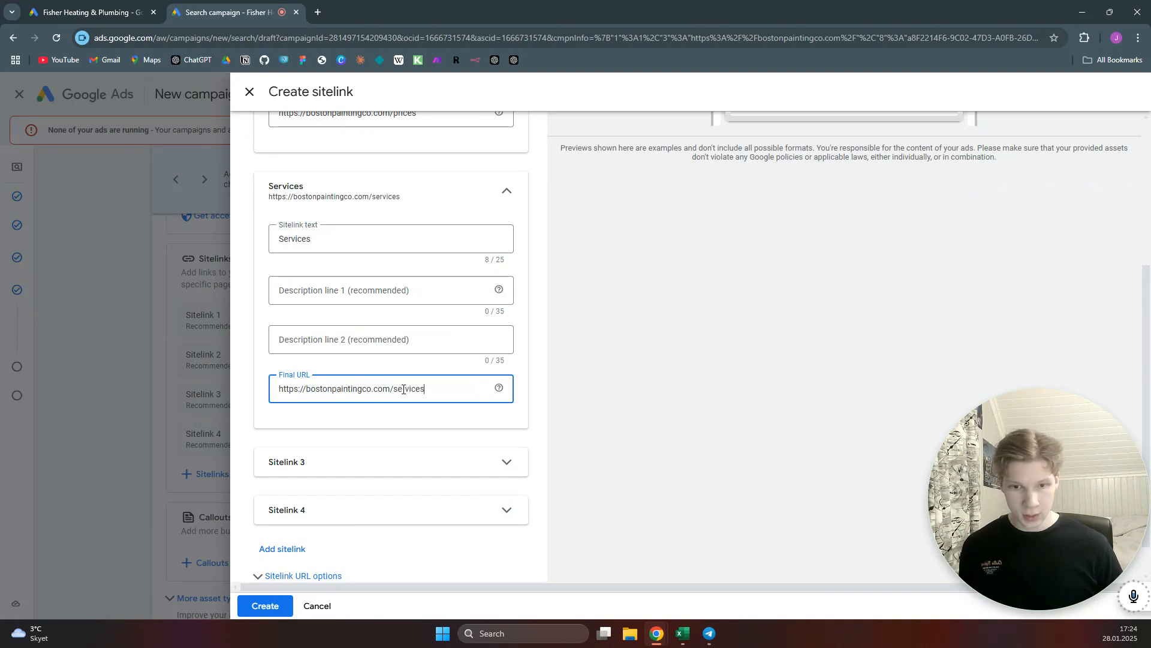
pyautogui.write('services')
# - Expand the third sitelink and set its text to Service Areas
pyautogui.click(510, 459)
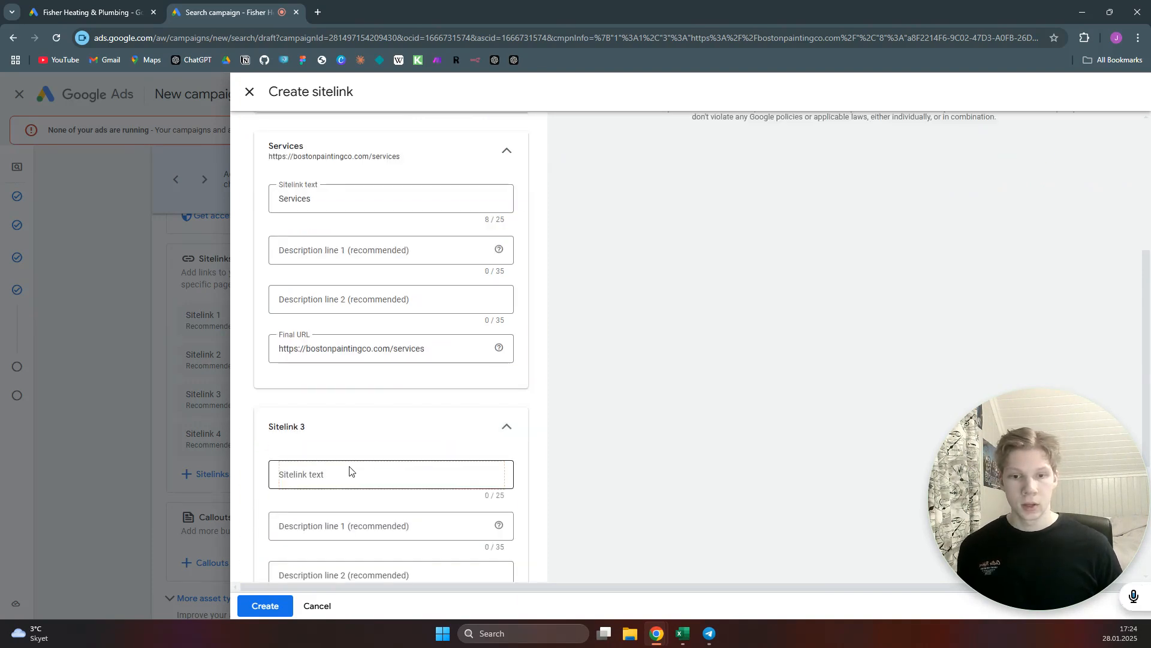
pyautogui.click(352, 473)
pyautogui.write('SAervices')
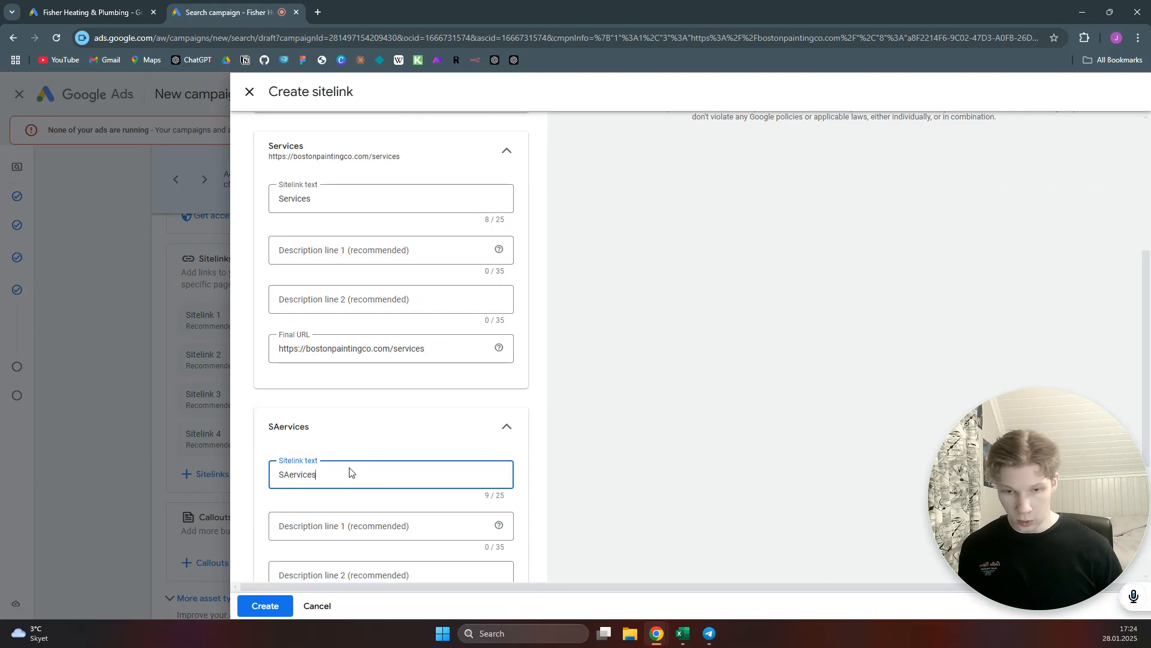
pyautogui.write(' A')
pyautogui.hotkey('ctrl', 'a')
pyautogui.press('BackSpace')
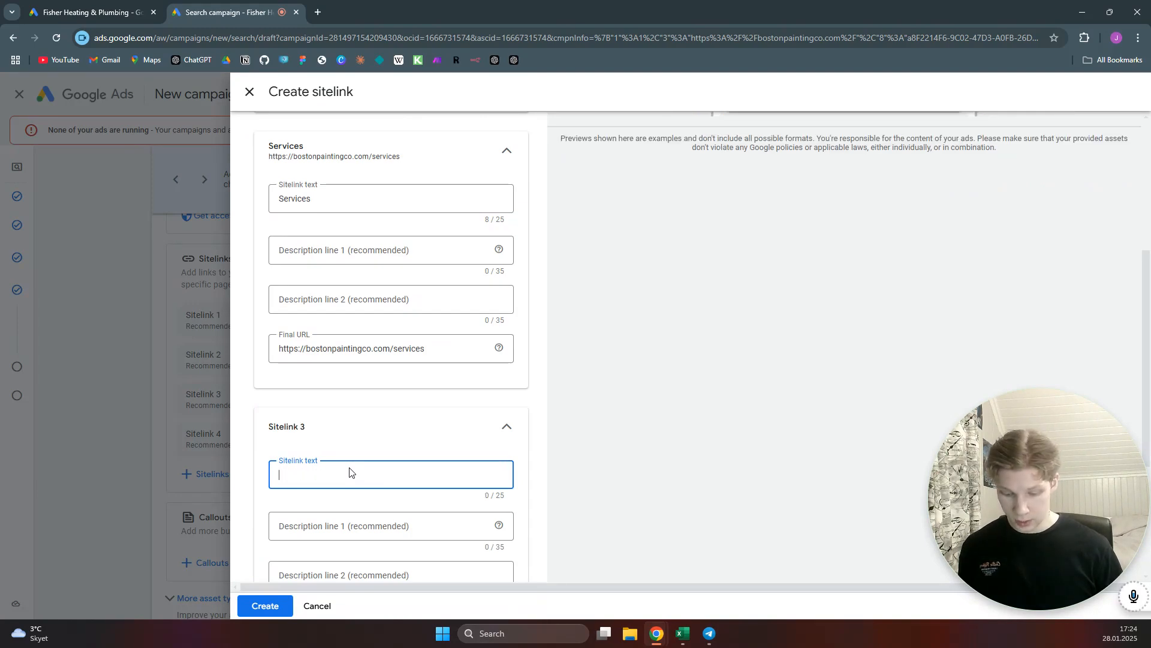
pyautogui.write('Service')
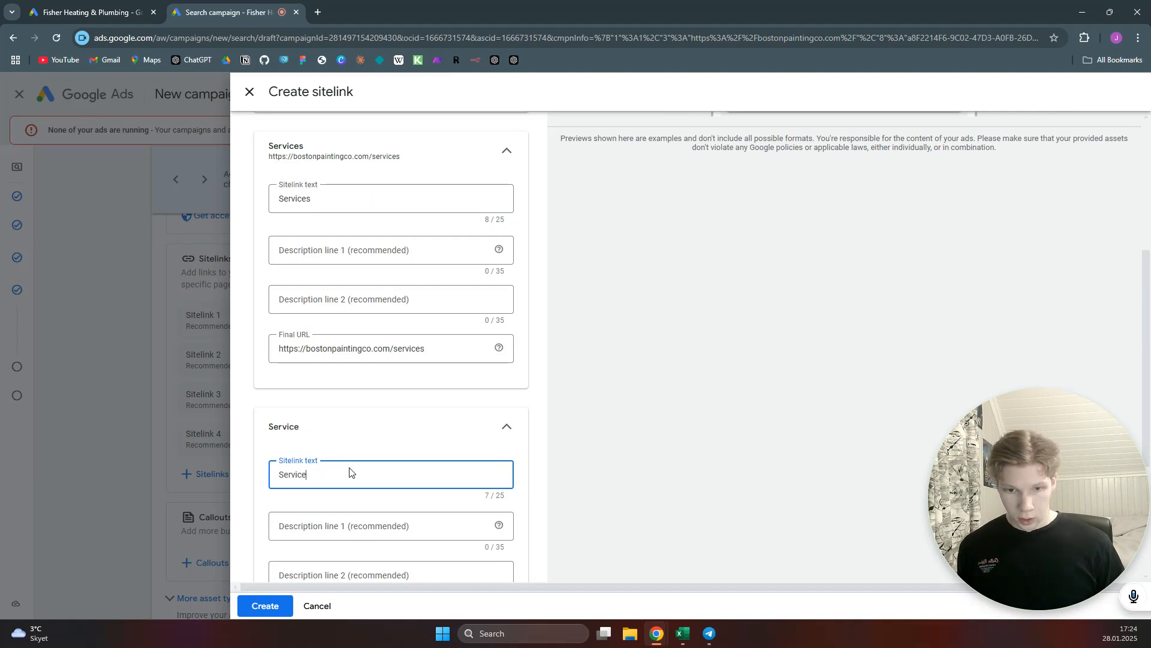
pyautogui.write(' A')
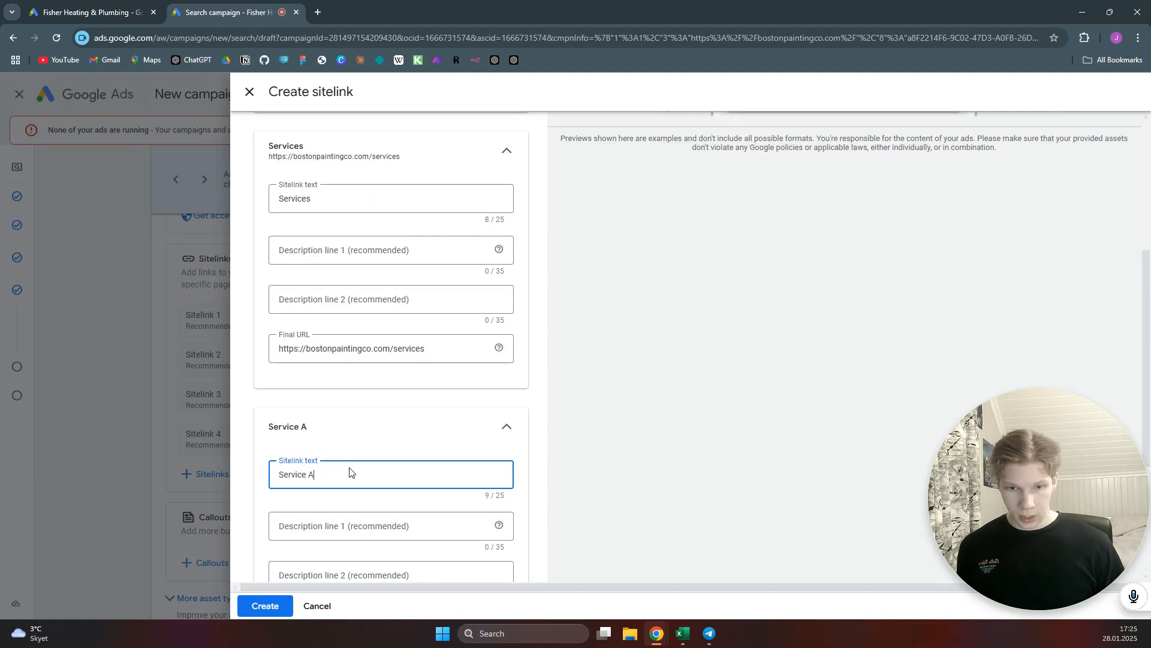
pyautogui.write('reas')
pyautogui.scroll(-4, 390, 396)
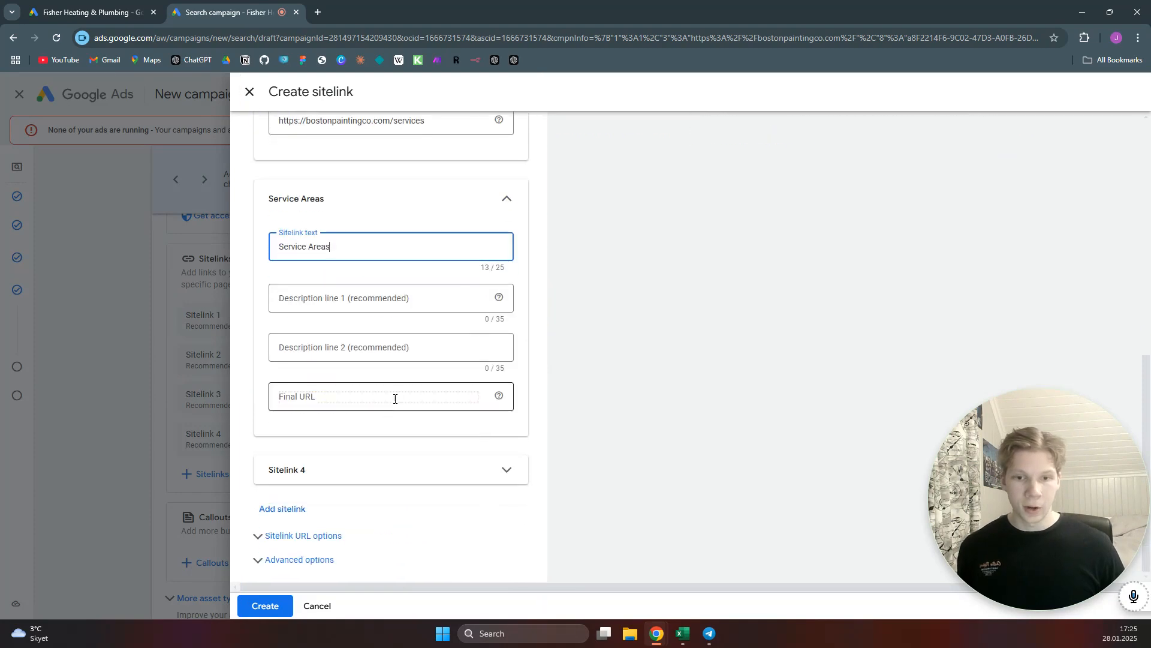
pyautogui.click(366, 394)
pyautogui.write('https://bostonpaintingco.com/')
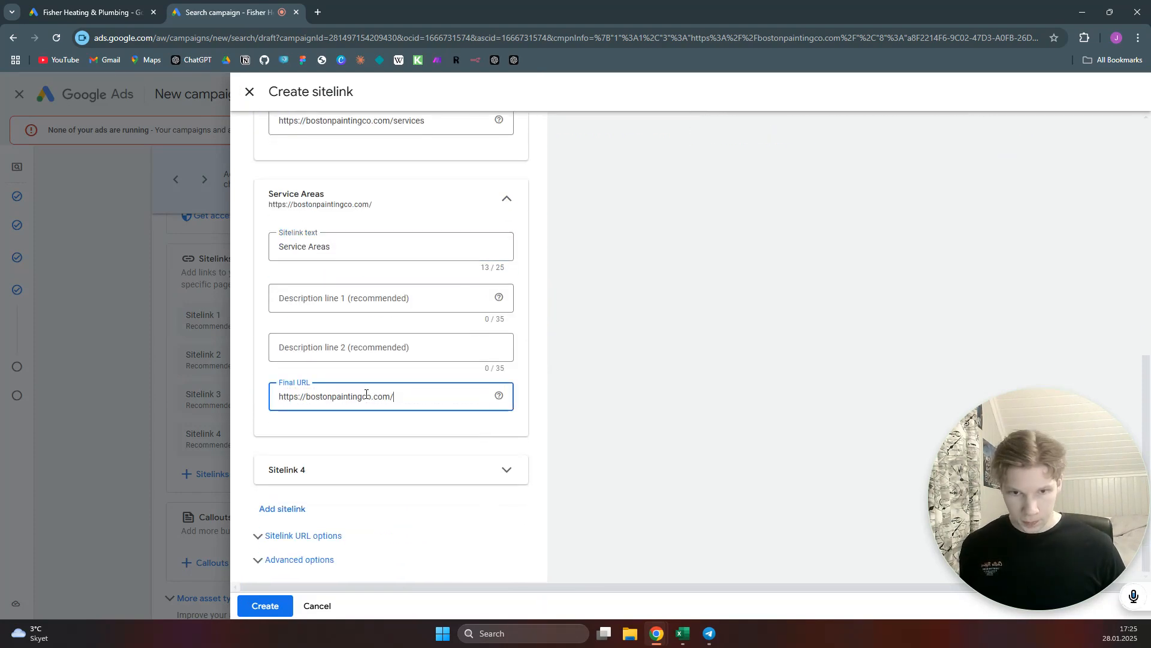
pyautogui.write('service-')
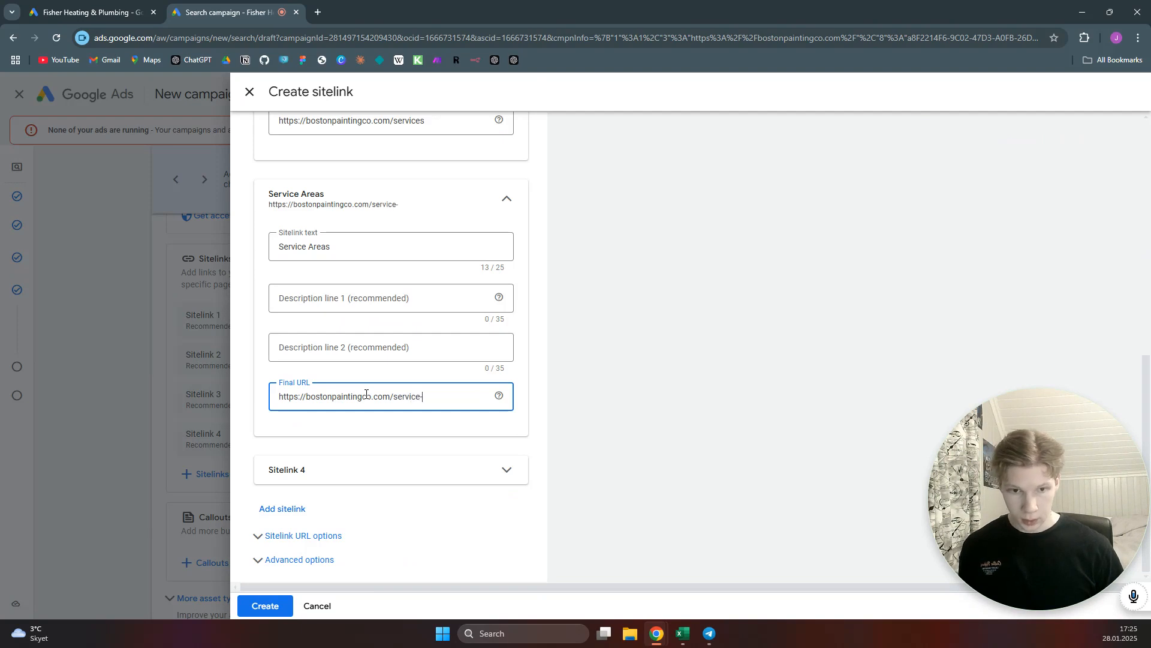
pyautogui.write('areas')
pyautogui.click(264, 605)
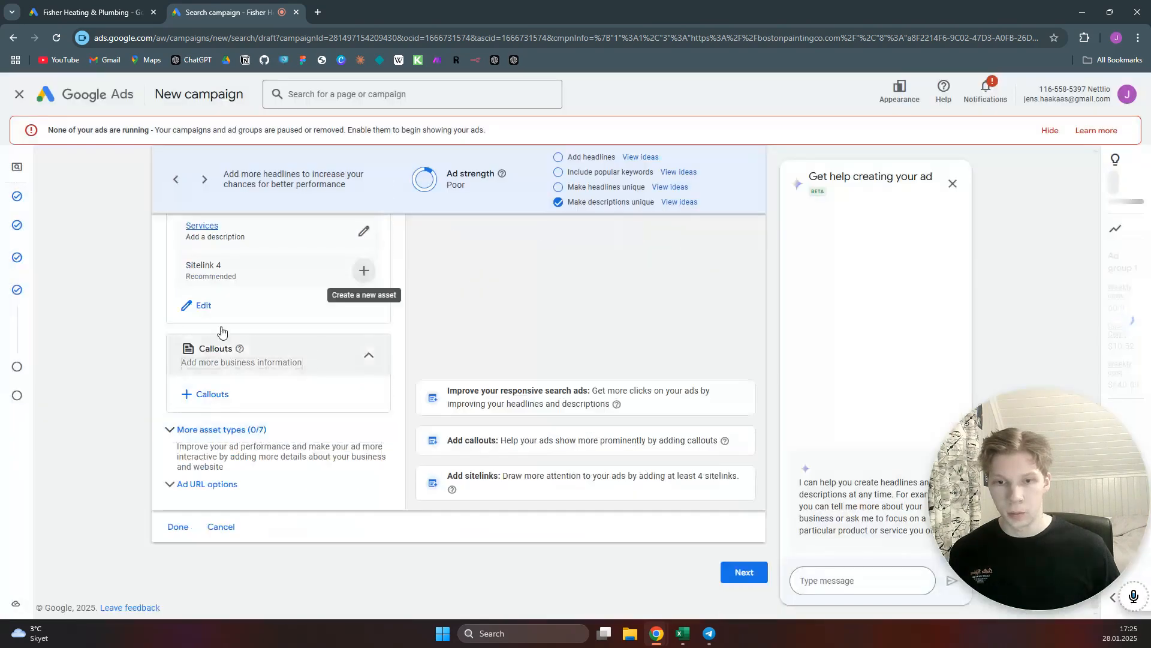
# - Expand the additional asset types and add the account's existing phone number to the campaign as a call asset
pyautogui.click(173, 430)
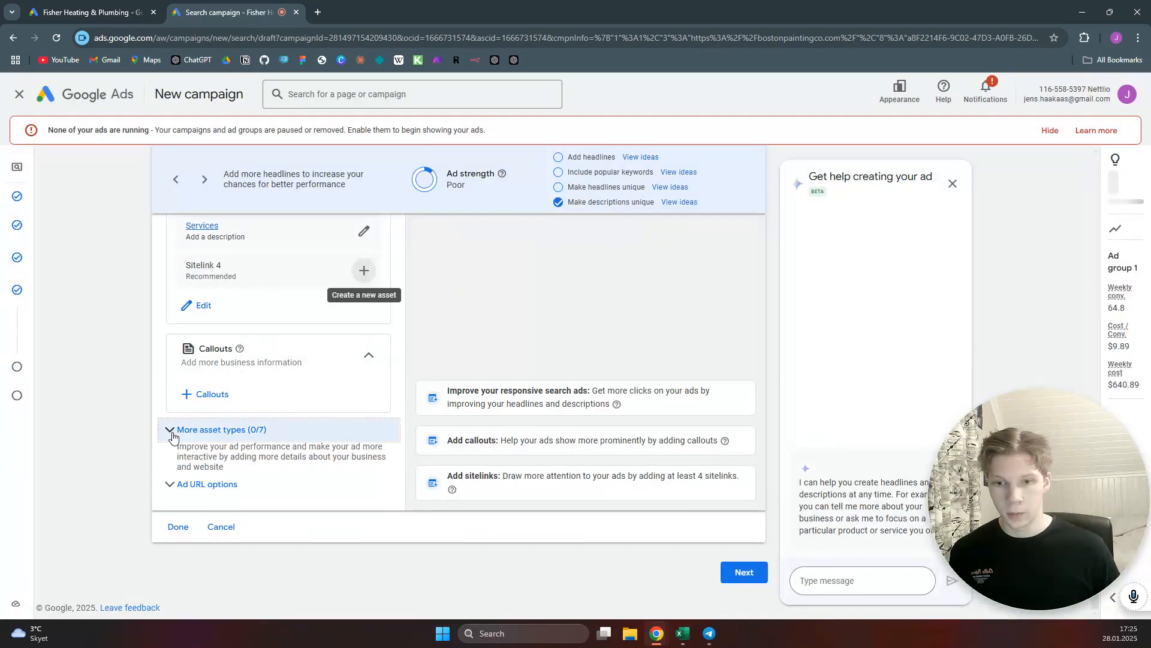
pyautogui.scroll(-3, 275, 403)
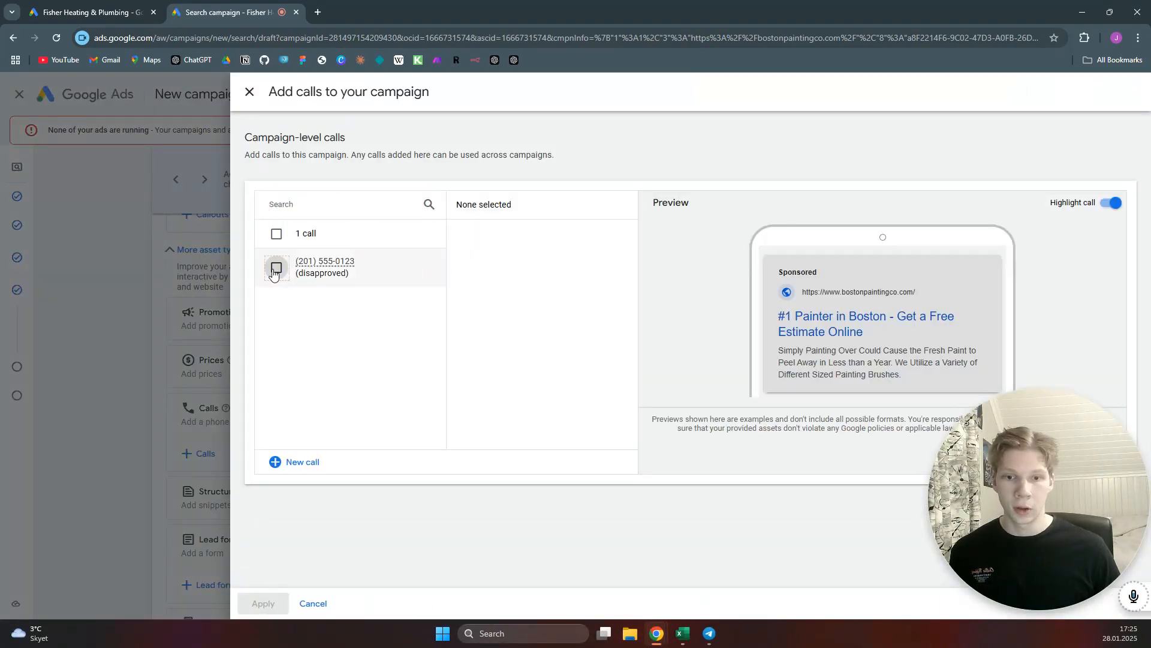
pyautogui.click(276, 267)
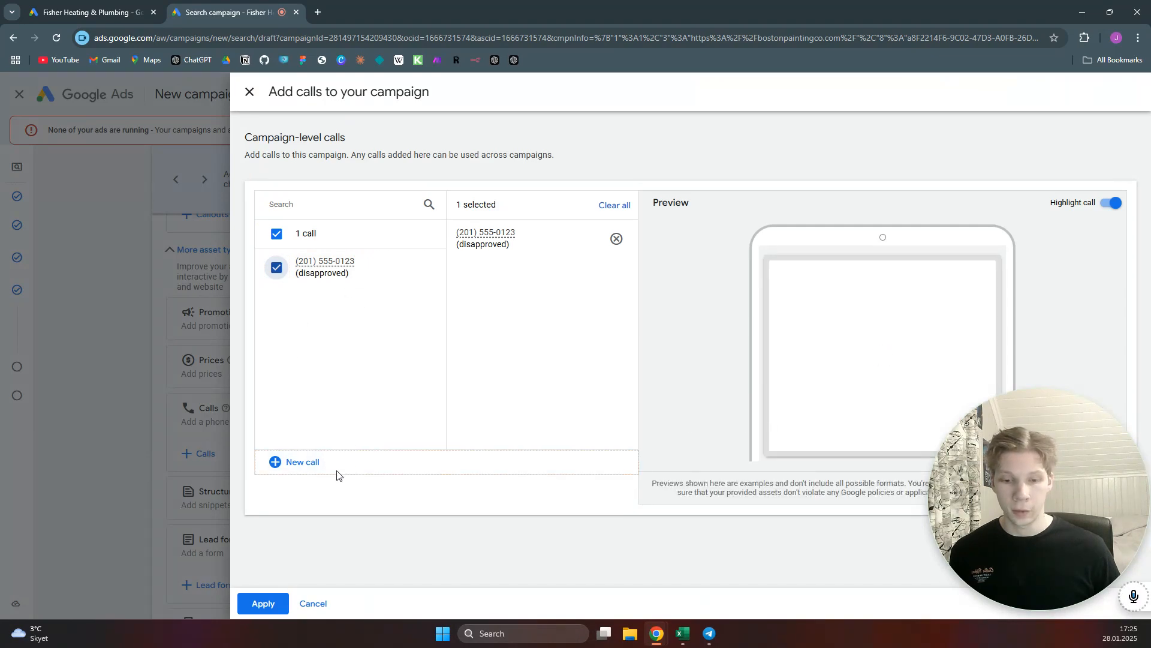
pyautogui.click(264, 604)
pyautogui.scroll(-2, 372, 356)
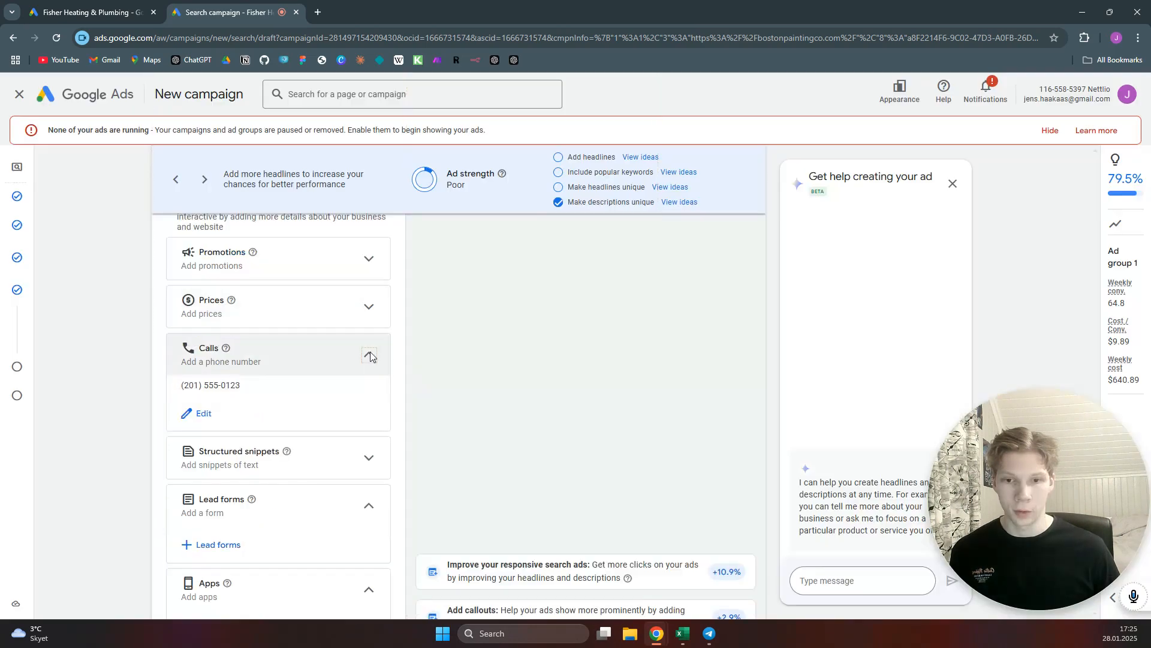
pyautogui.scroll(5, 360, 347)
pyautogui.scroll(-7, 357, 343)
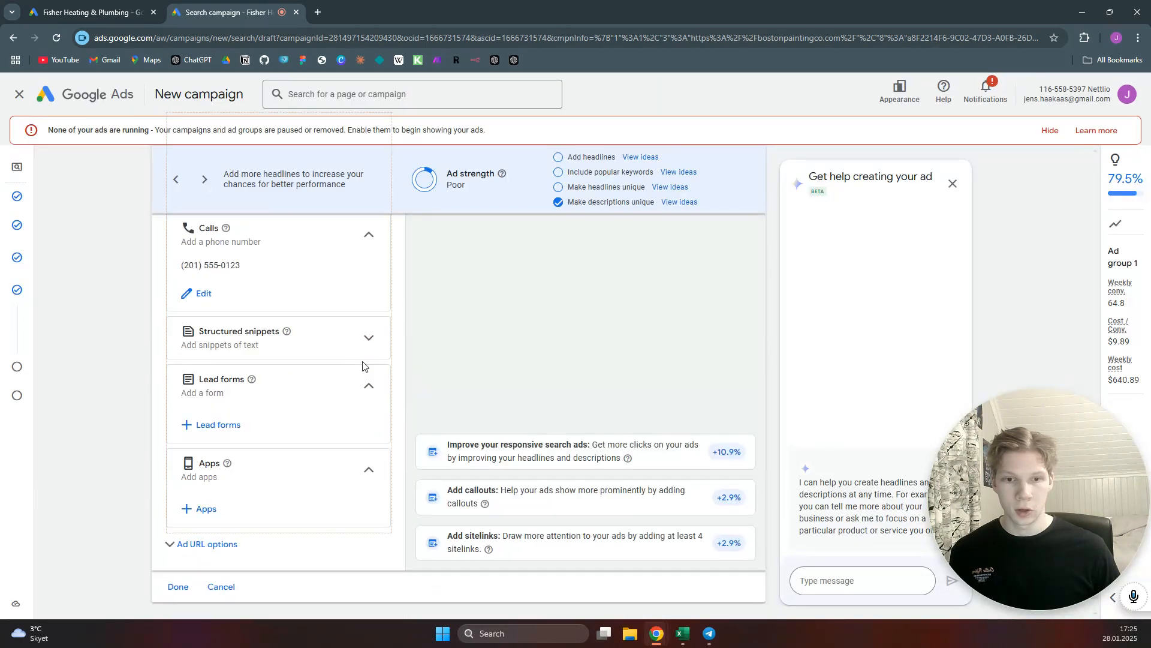
# - Continue to the budget stage, set a custom average daily budget of $1.00, and proceed to the campaign review
pyautogui.click(744, 572)
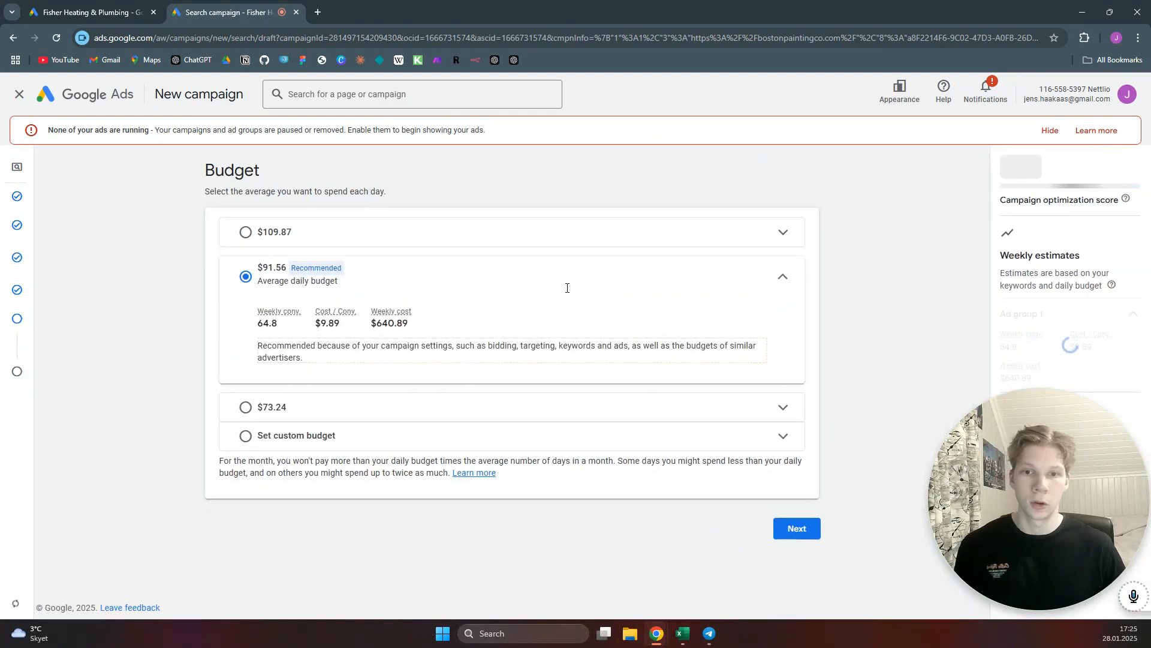
pyautogui.click(246, 436)
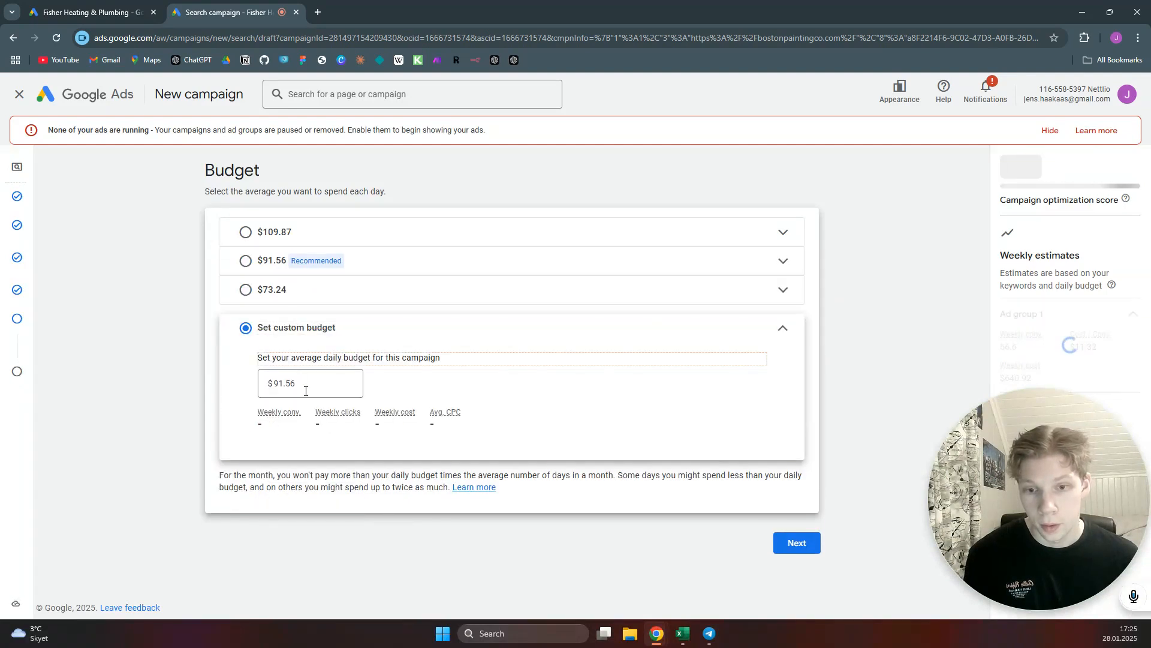
pyautogui.doubleClick(274, 386)
pyautogui.write('1')
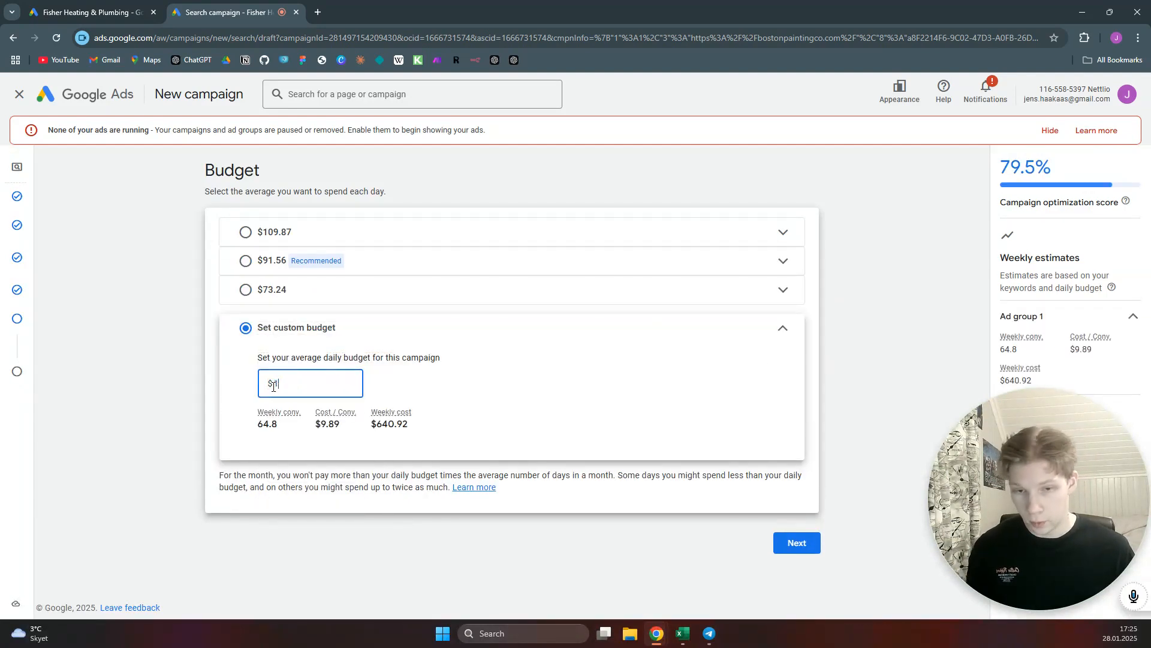
pyautogui.click(733, 467)
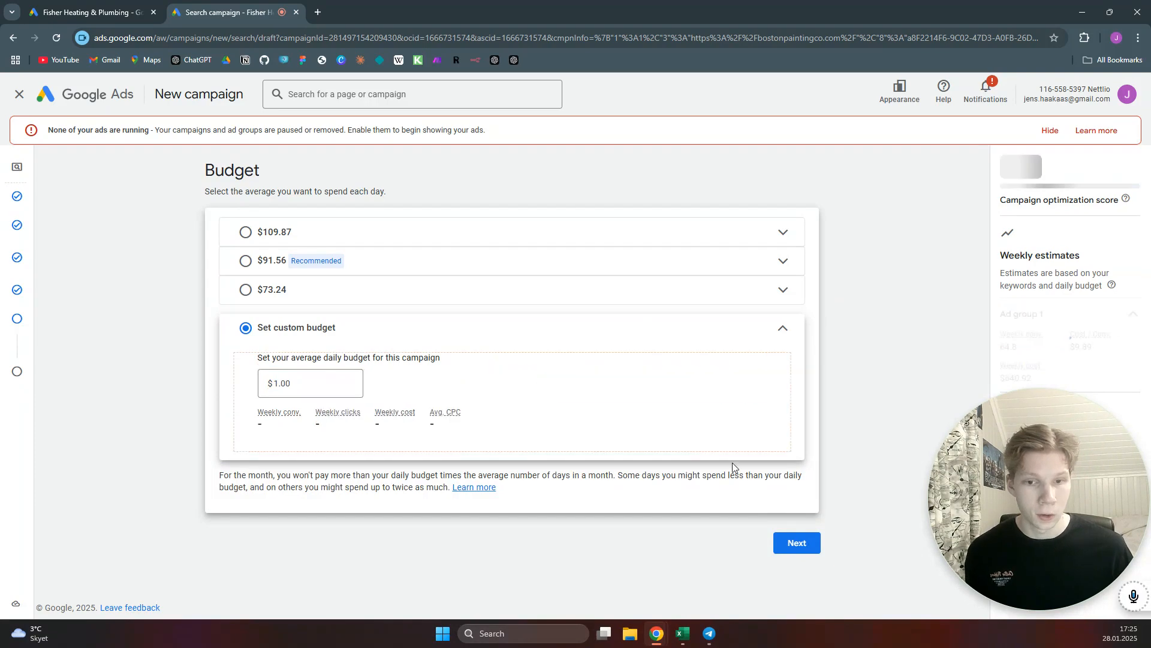
pyautogui.click(797, 542)
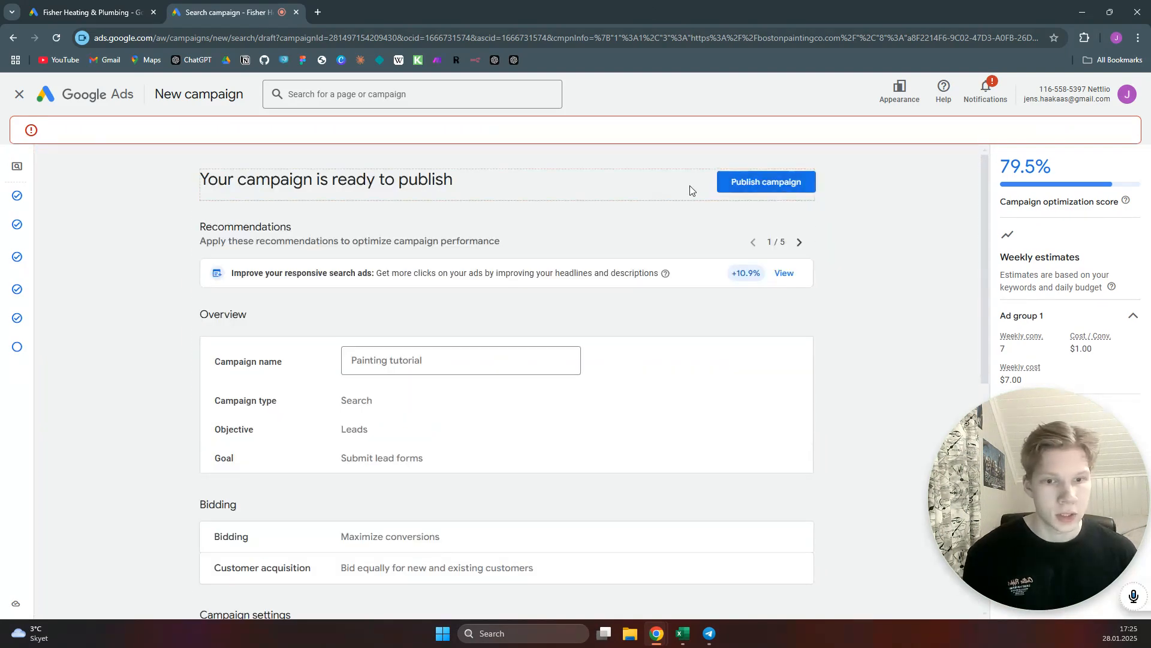
# - Publish the Painting tutorial campaign and exit the Google Tag setup without configuring conversion measurement
pyautogui.click(748, 158)
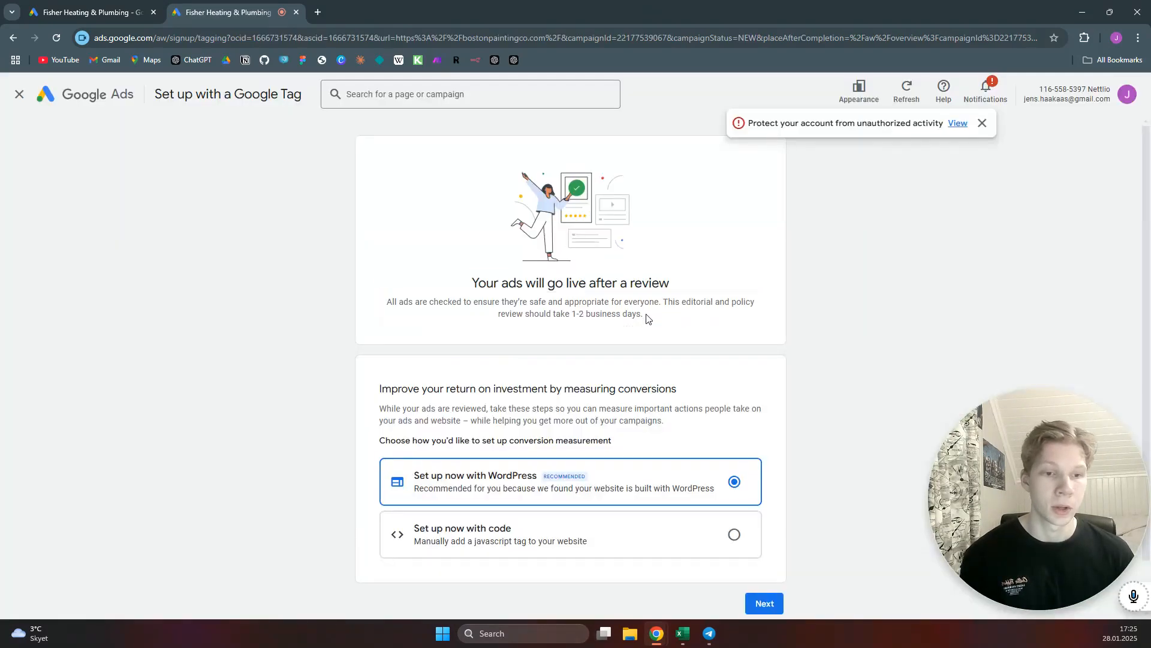
pyautogui.moveTo(646, 316); pyautogui.dragTo(573, 313)
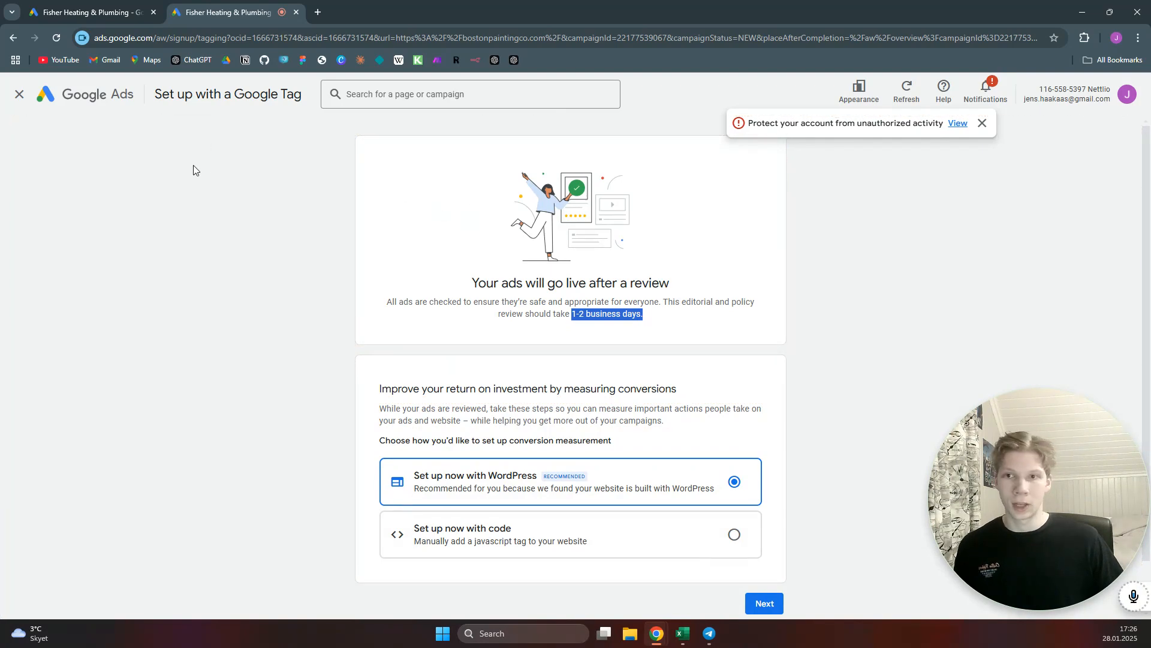
pyautogui.click(20, 96)
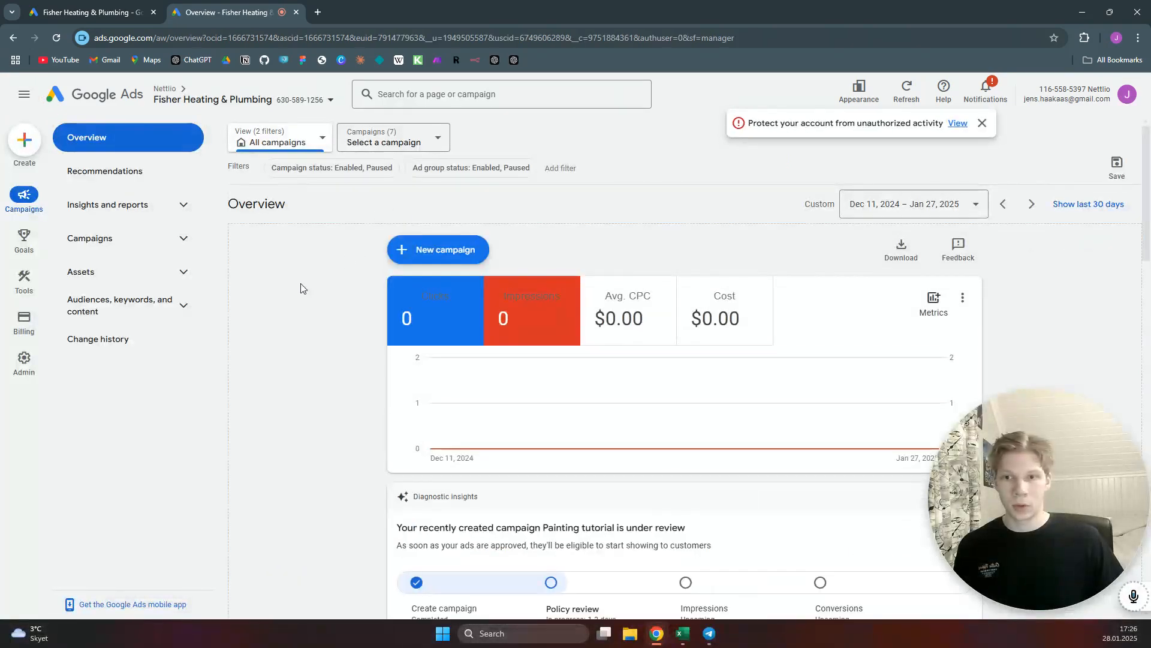
# - Open the account's campaign list and narrow the view to the Painting tutorial campaign
pyautogui.click(158, 239)
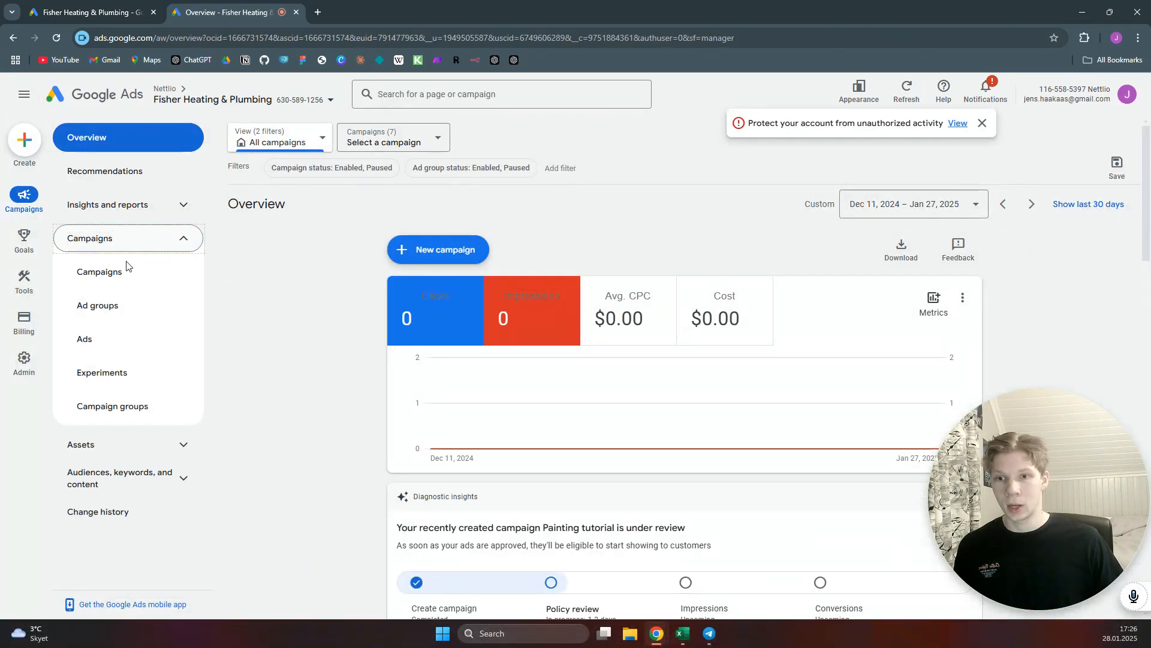
pyautogui.click(116, 274)
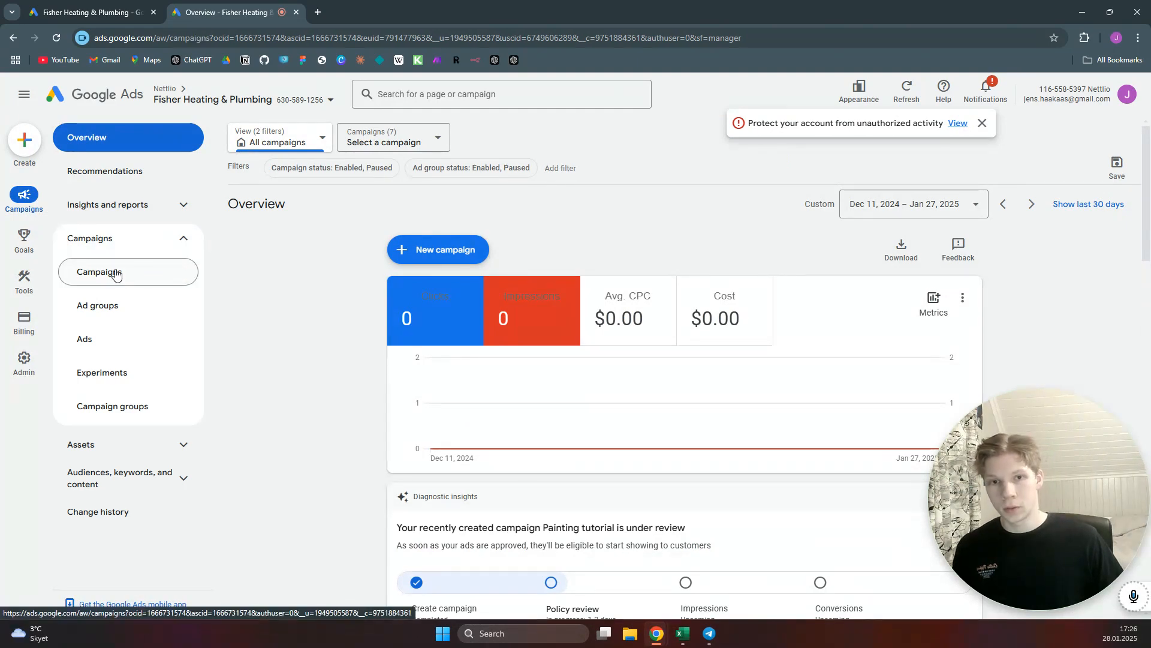
pyautogui.click(443, 138)
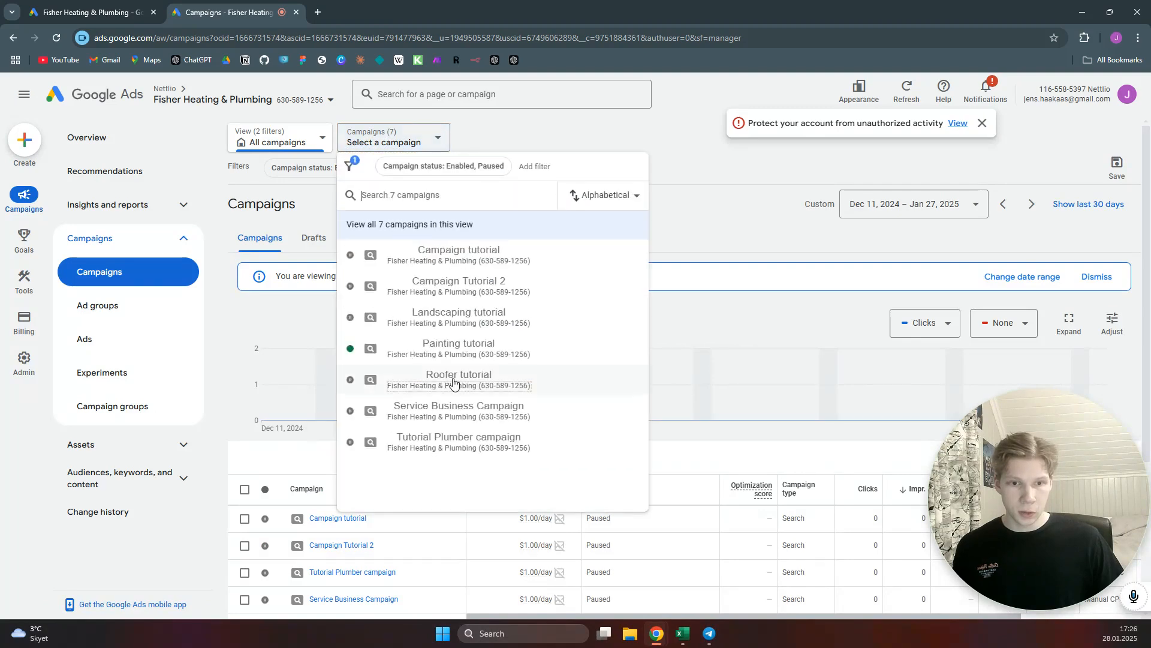
pyautogui.click(459, 354)
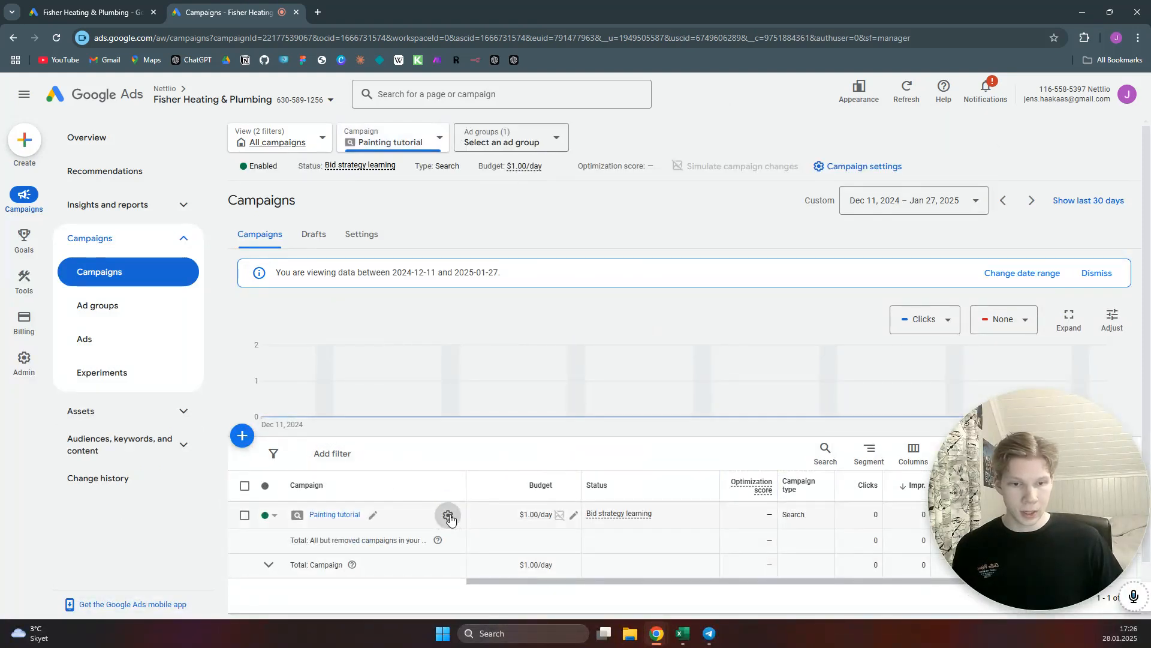
# - Change the Painting tutorial campaign's bid strategy to Manual CPC in its settings, save it, and close the settings
pyautogui.click(448, 517)
pyautogui.moveTo(1093, 563); pyautogui.dragTo(139, 586)
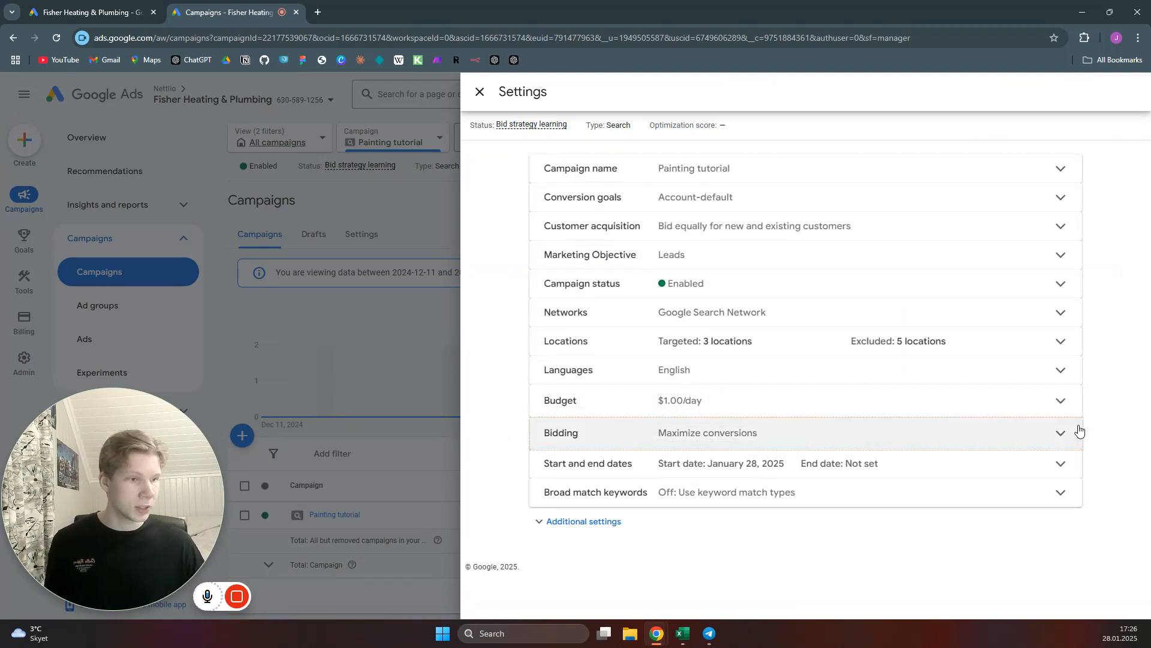
pyautogui.click(1061, 435)
pyautogui.scroll(-1, 759, 408)
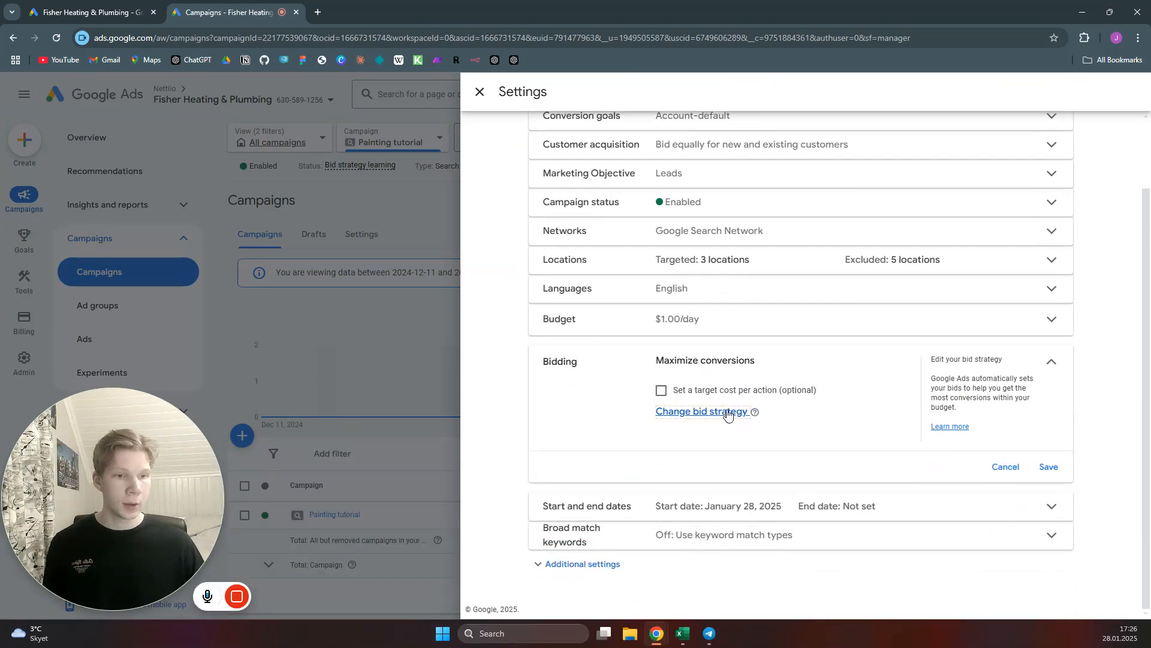
pyautogui.click(738, 411)
pyautogui.scroll(-1, 767, 424)
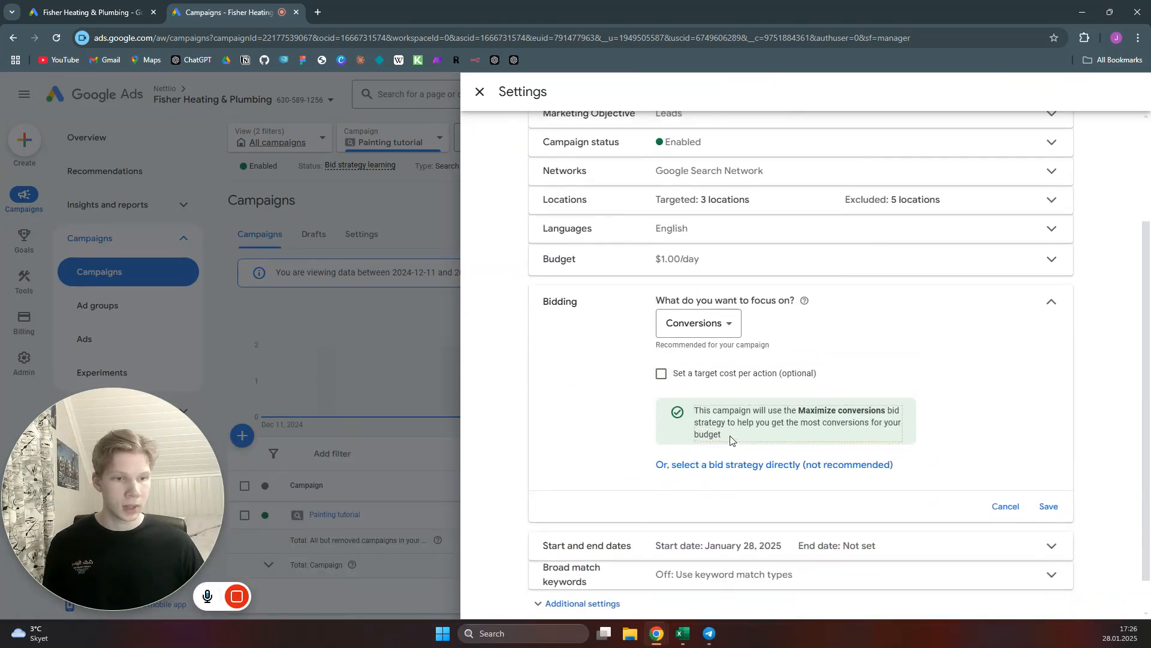
pyautogui.click(721, 467)
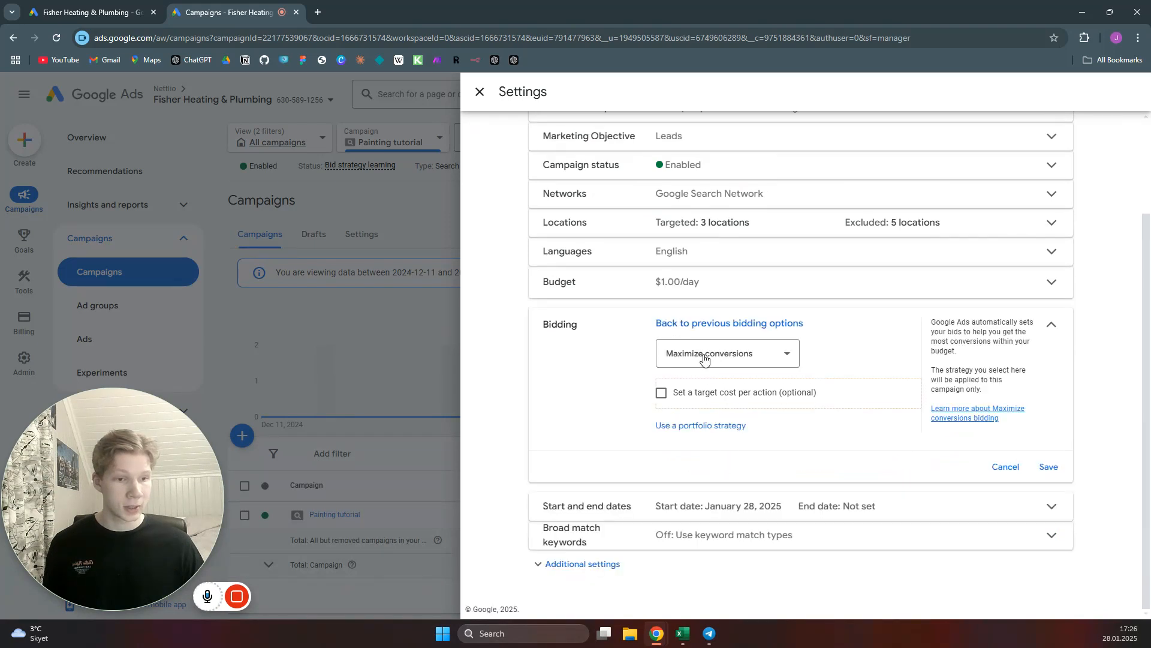
pyautogui.click(781, 356)
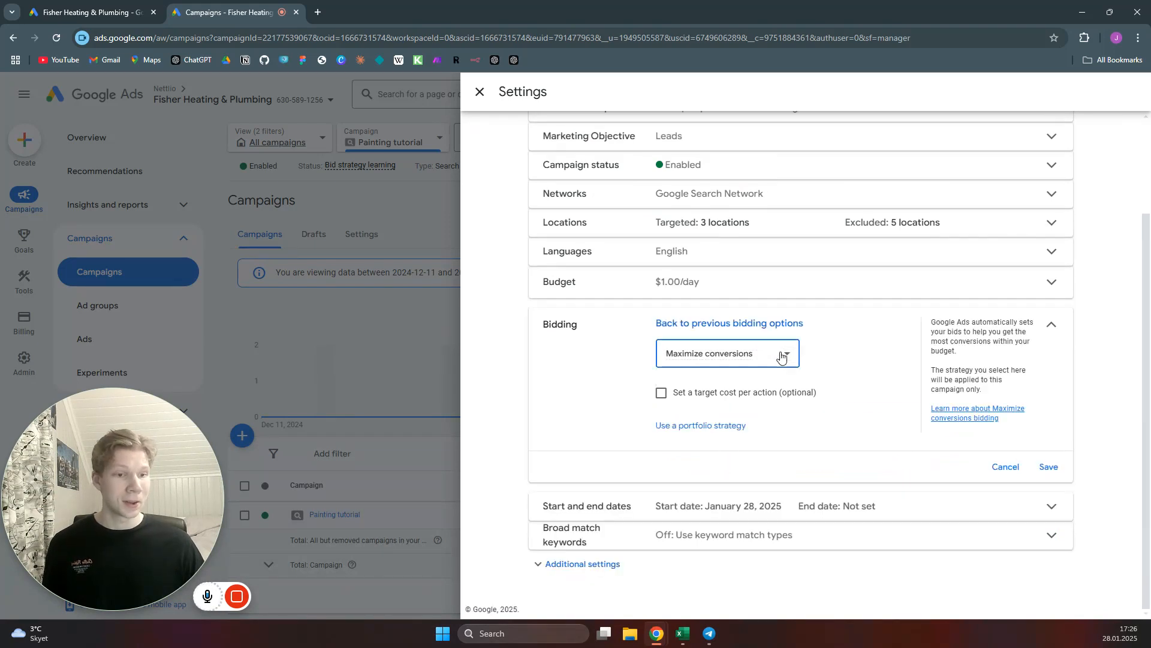
pyautogui.click(713, 527)
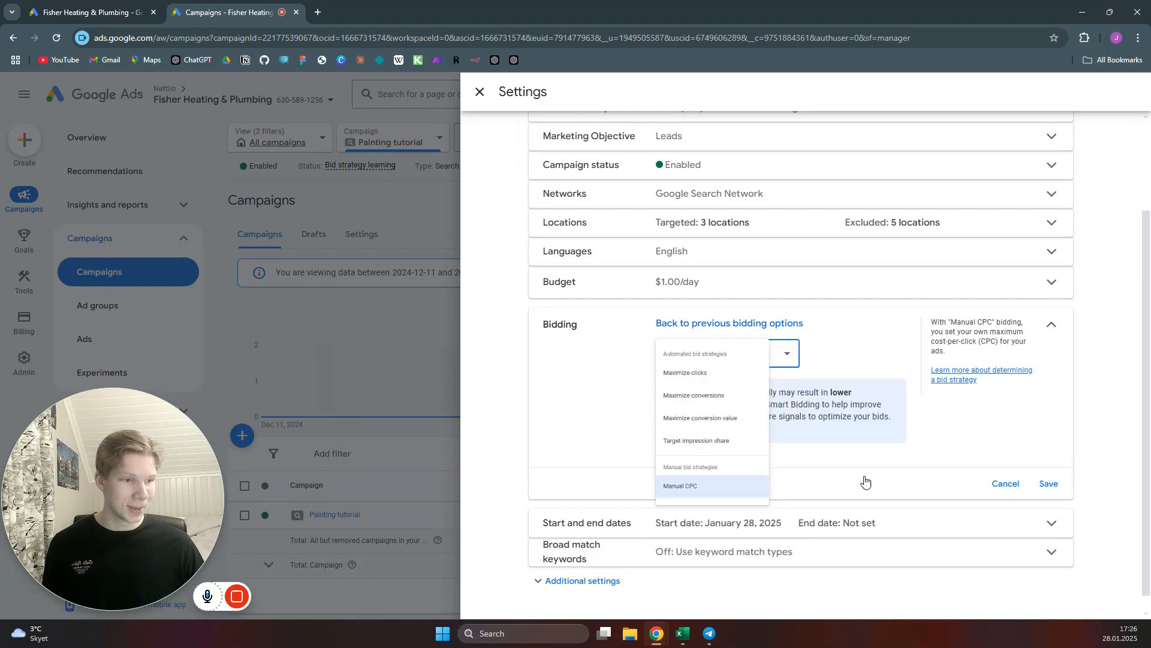
pyautogui.click(1050, 486)
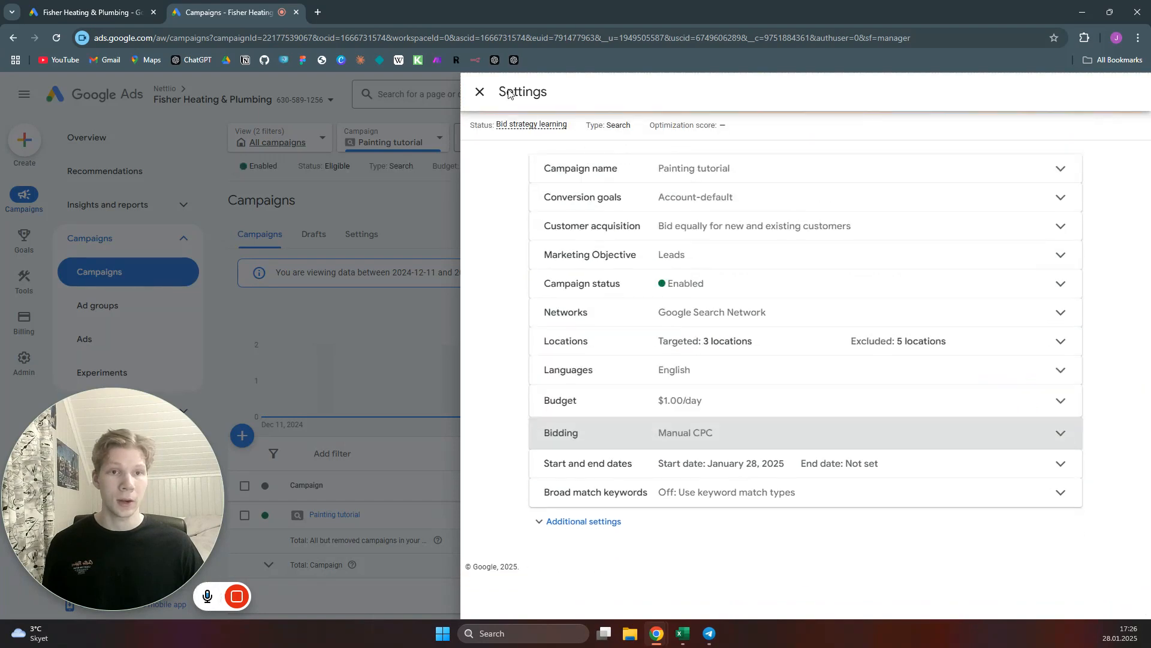
pyautogui.click(480, 91)
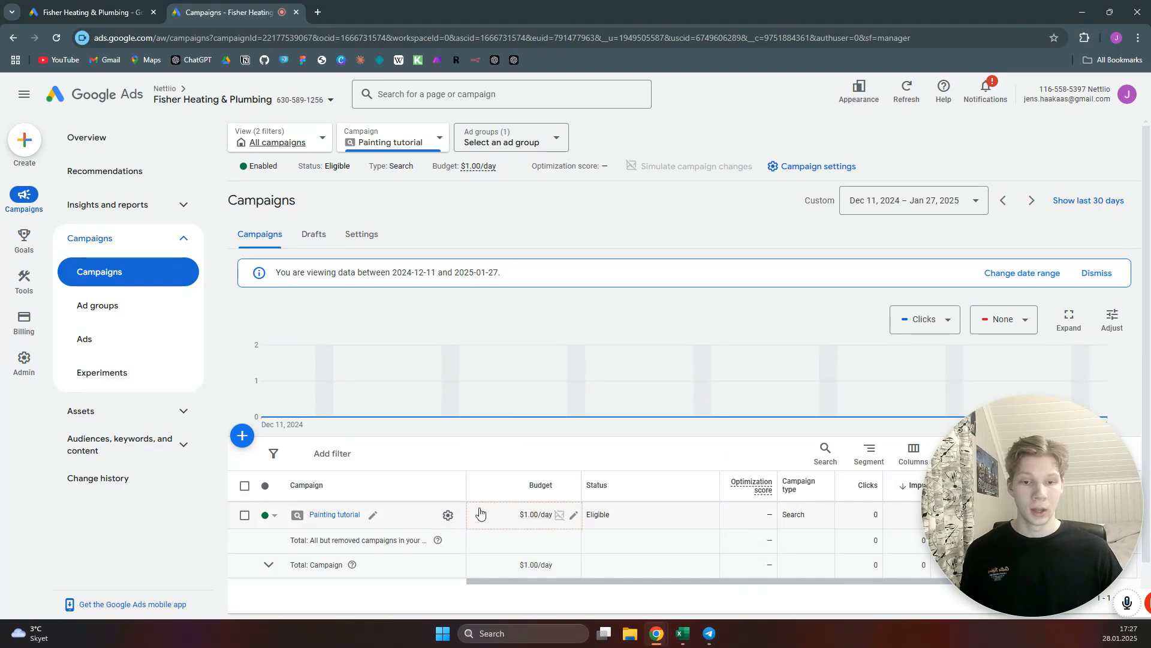
# - Open the Painting tutorial campaign's ad groups and rename its only ad group to Painters Boston
pyautogui.click(337, 515)
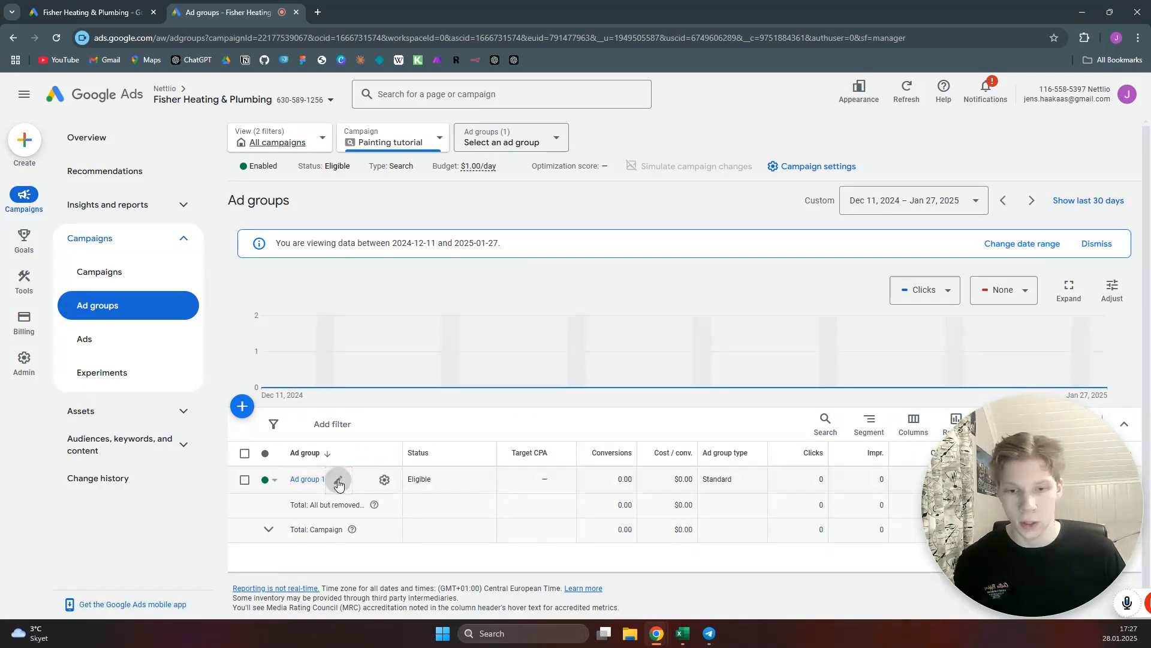
pyautogui.click(333, 479)
pyautogui.hotkey('ctrl', 'a')
pyautogui.press('BackSpace')
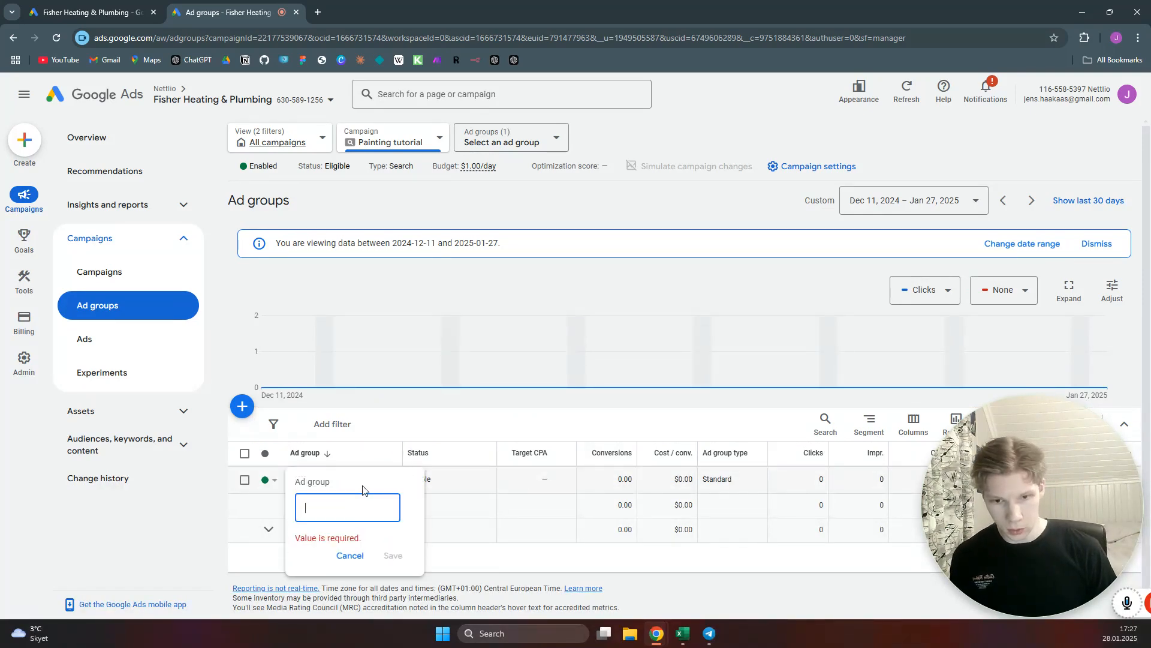
pyautogui.write('Painters Boston')
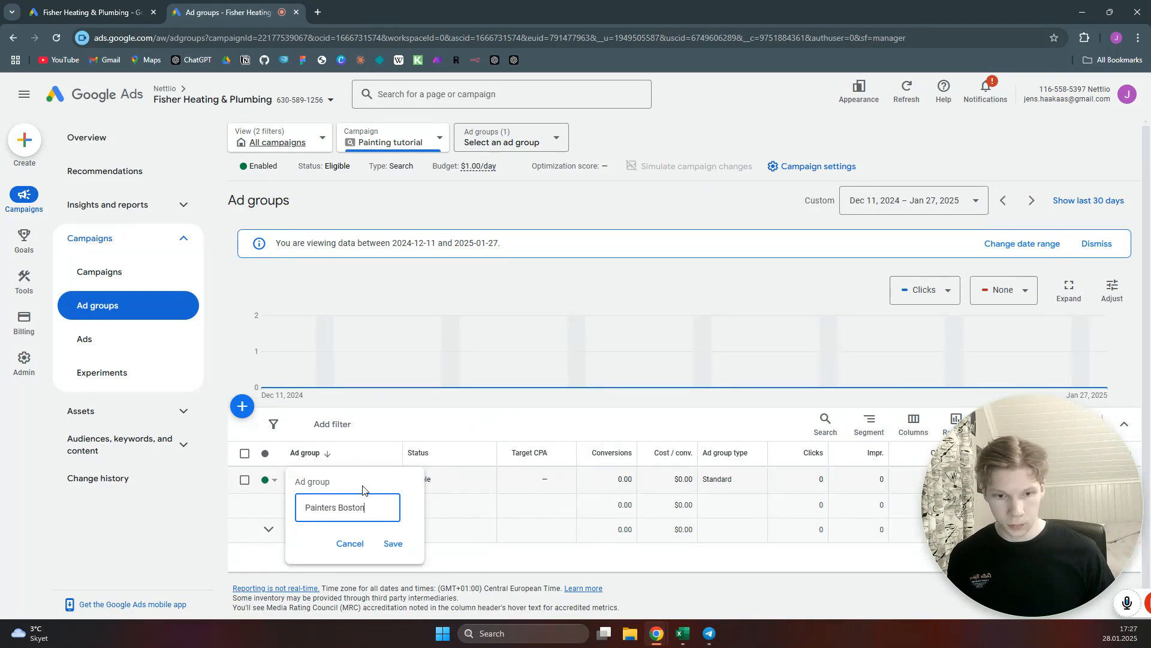
pyautogui.click(393, 541)
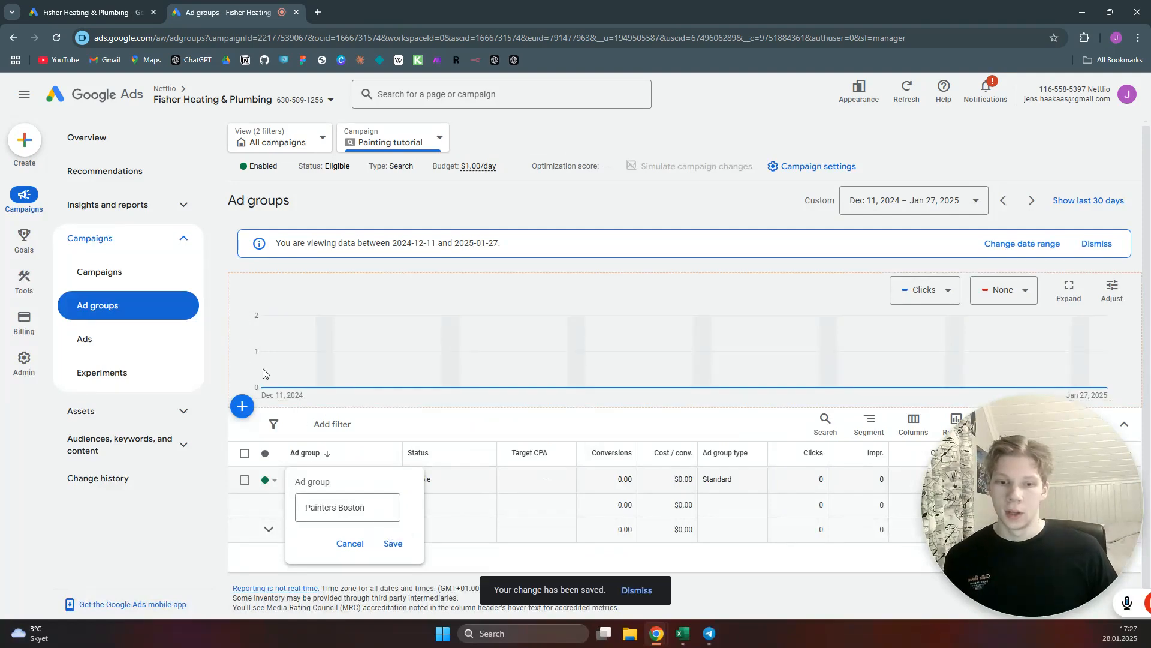
# - Open Keyword Planner and start discovering new keywords
pyautogui.moveTo(24, 279)
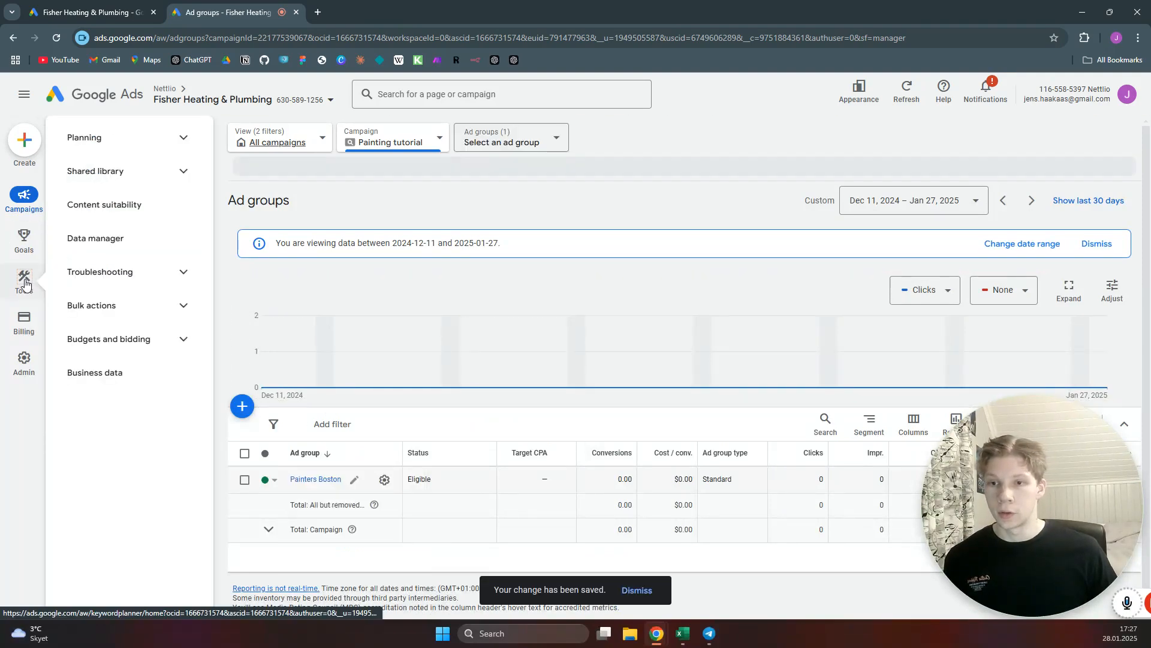
pyautogui.click(154, 139)
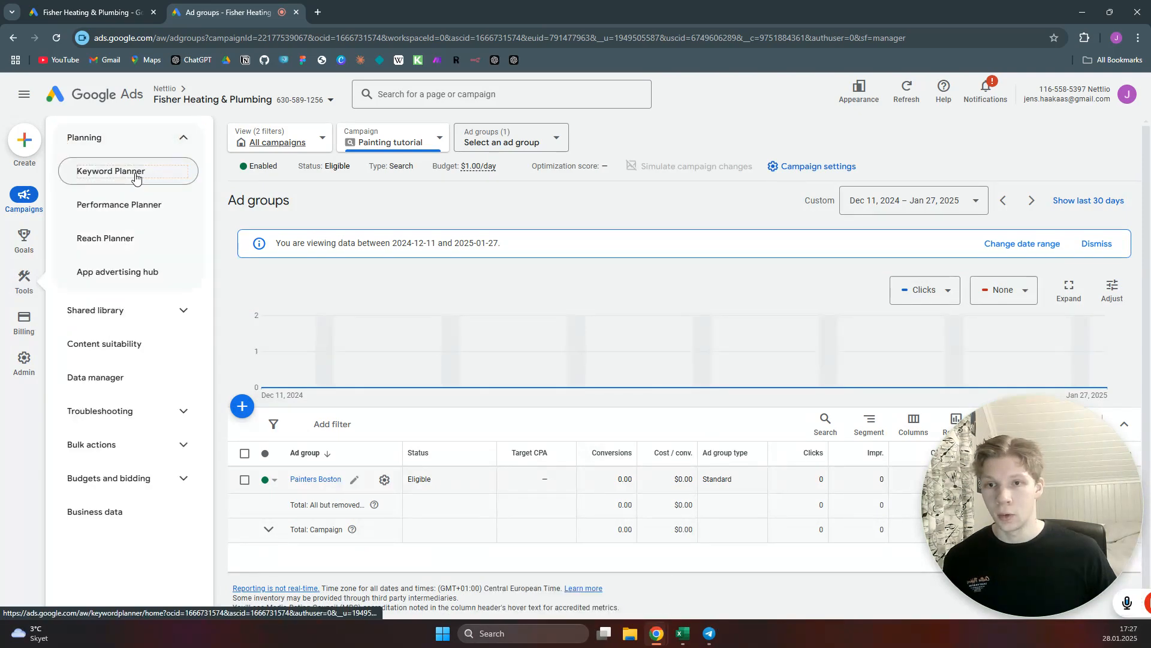
pyautogui.click(136, 174)
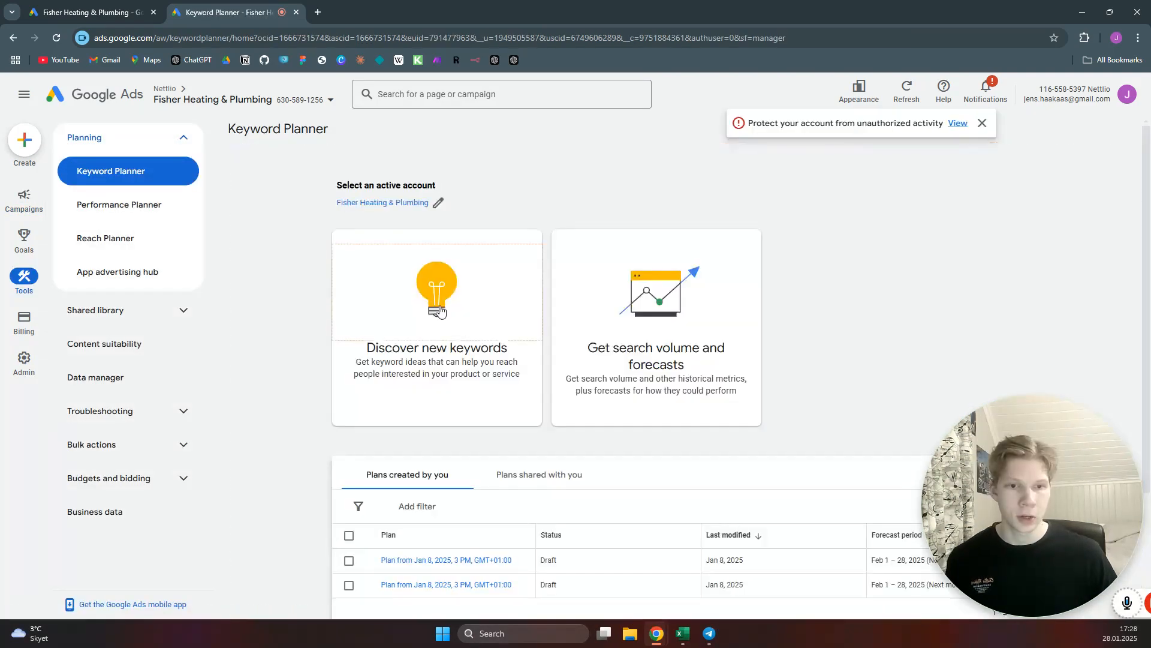
pyautogui.click(465, 307)
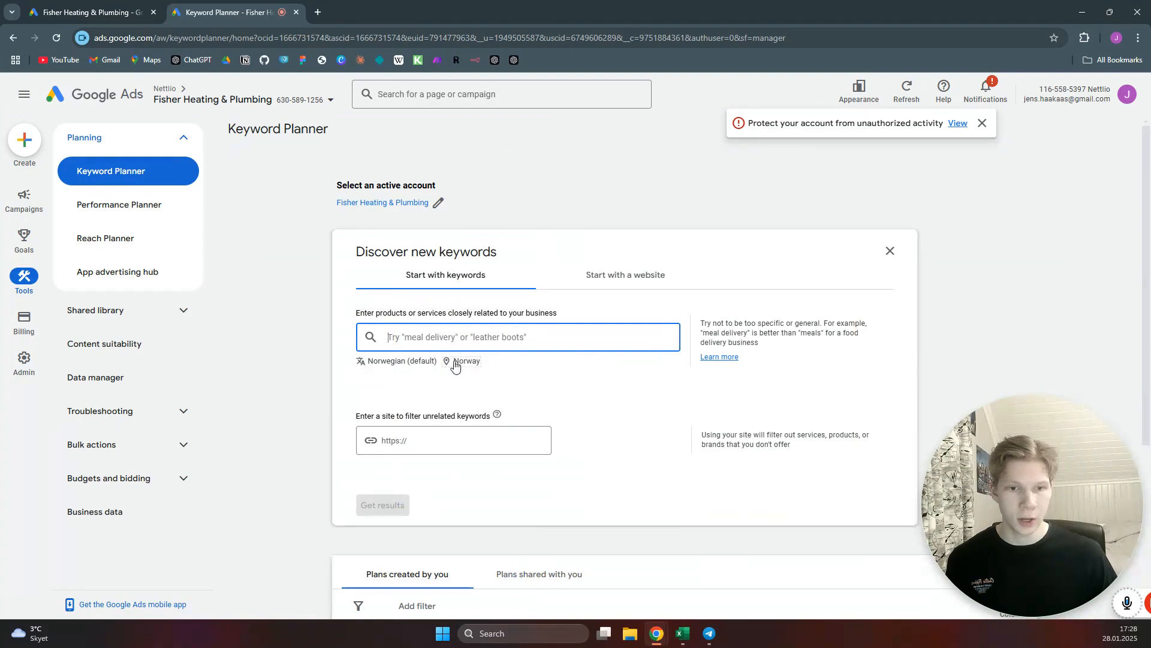
# - Replace Norway with Boston, Massachusetts, United States as the keyword search location and save it
pyautogui.click(457, 361)
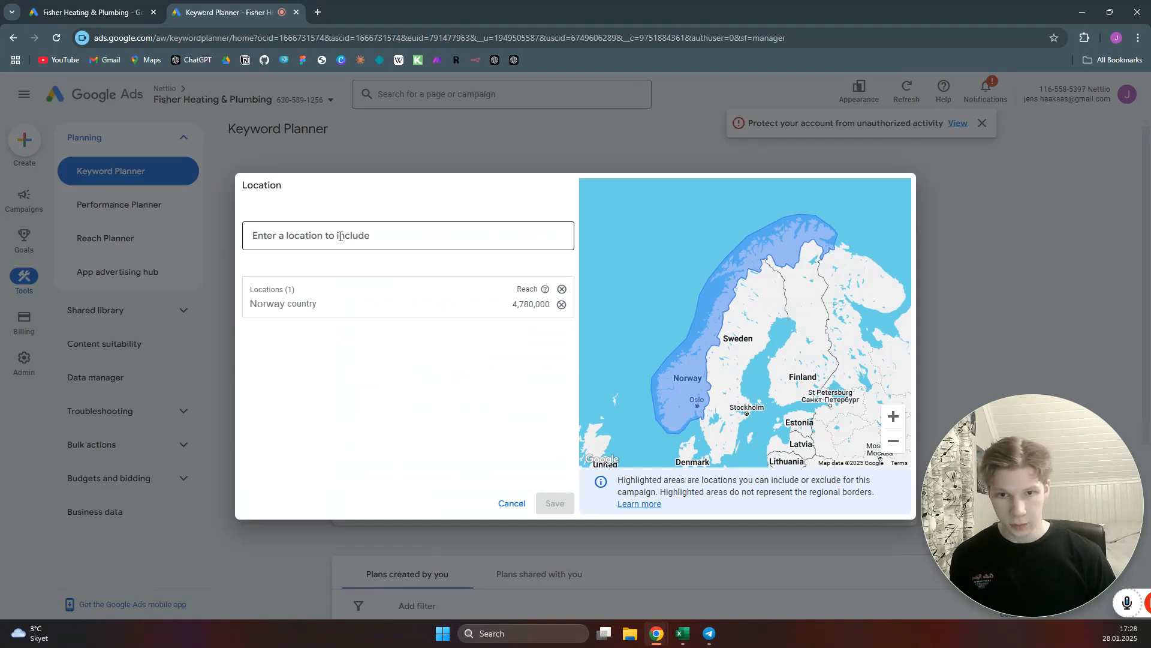
pyautogui.click(339, 235)
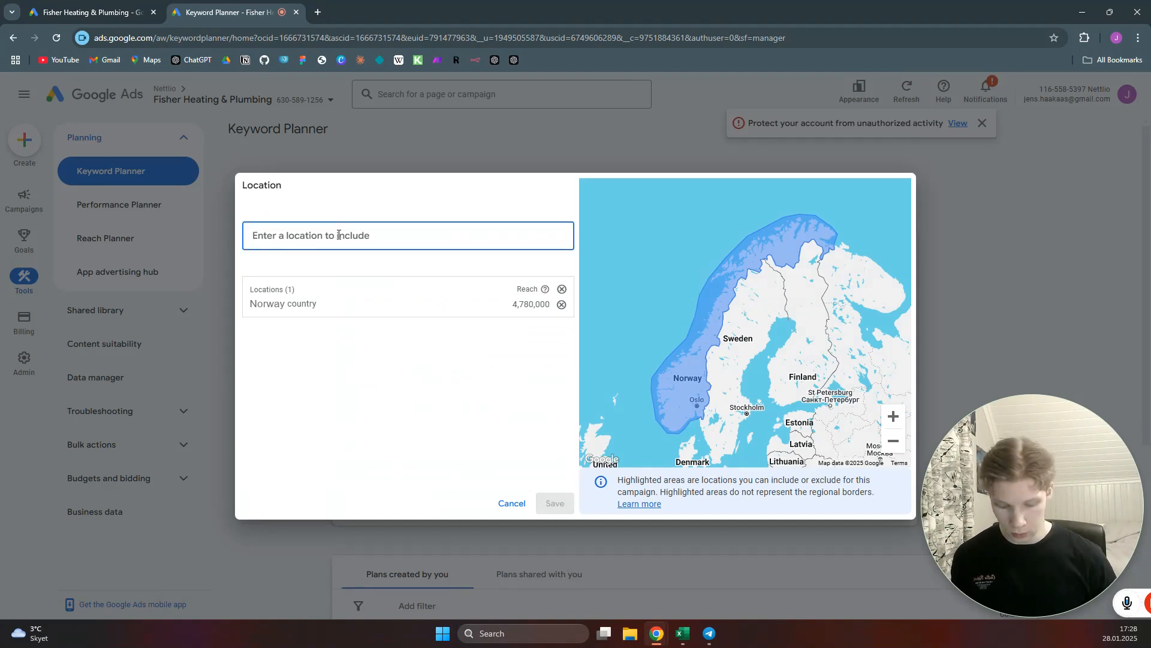
pyautogui.write('bs')
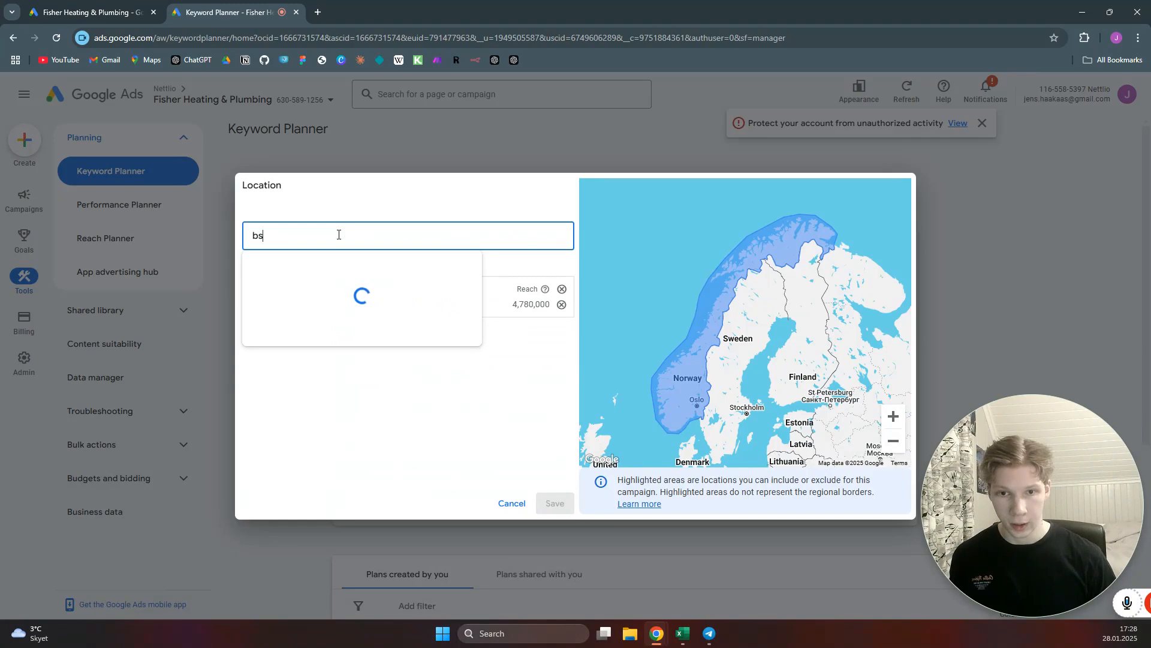
pyautogui.press('BackSpace')
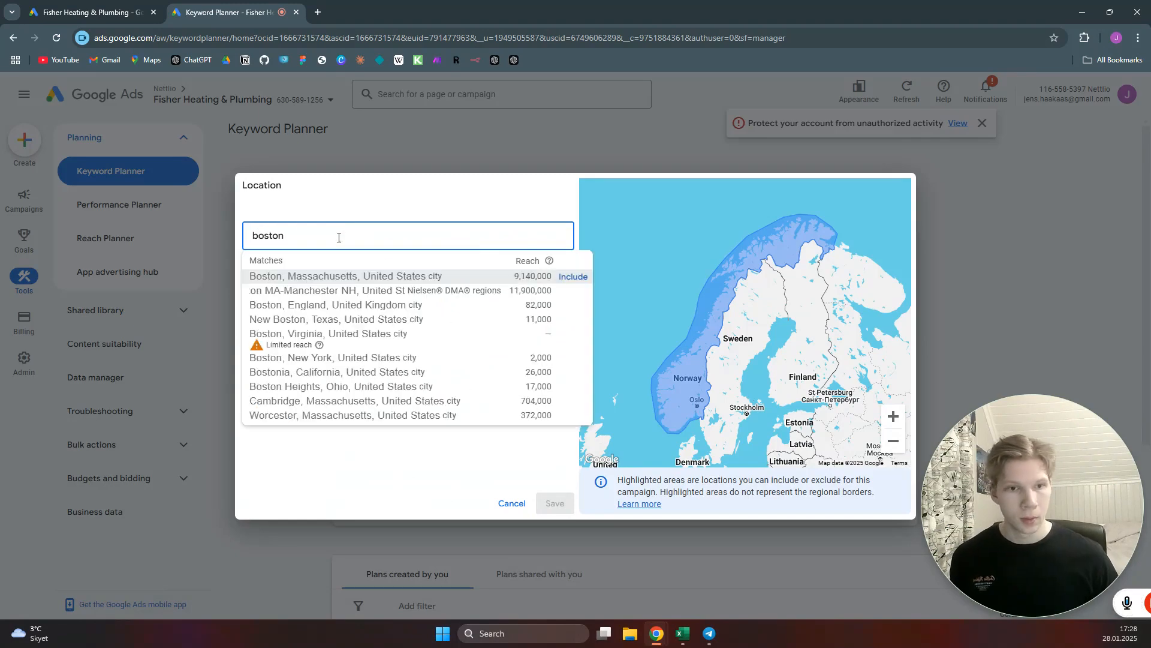
pyautogui.click(573, 277)
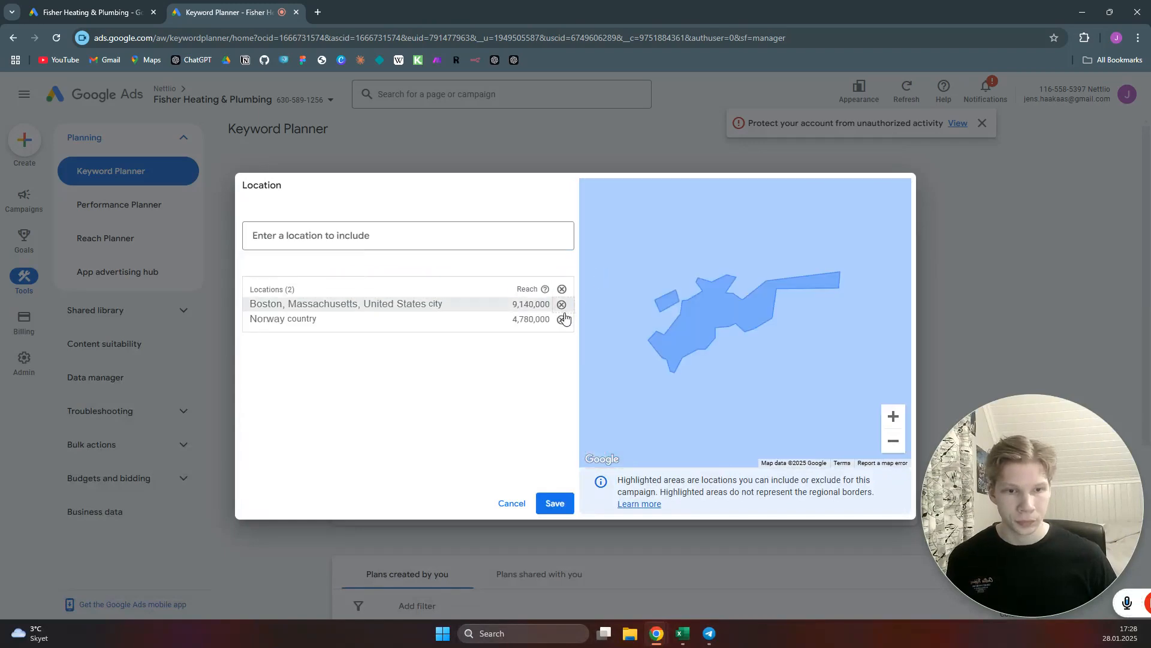
pyautogui.click(554, 503)
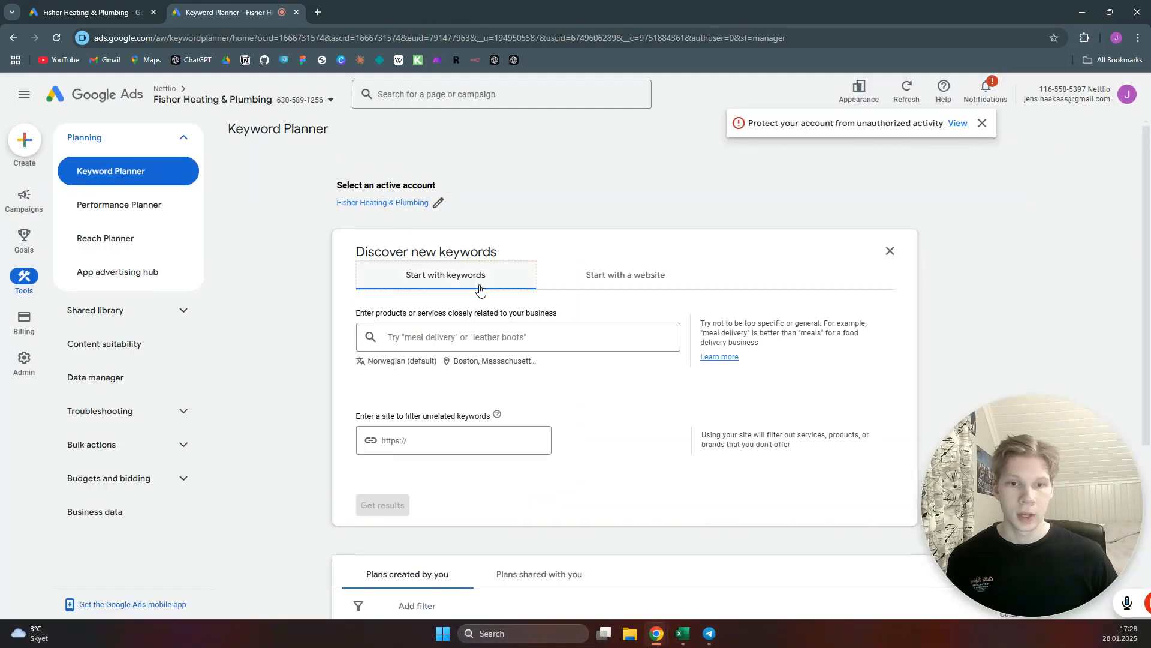
# - Set the keyword search language to English
pyautogui.click(385, 363)
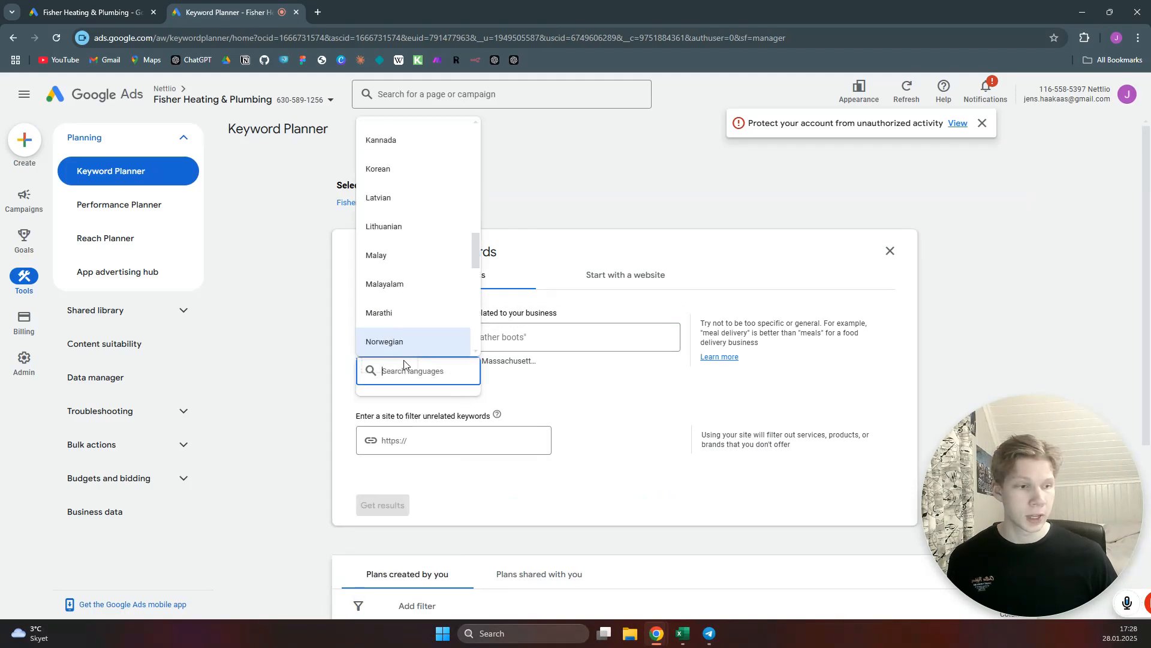
pyautogui.scroll(4, 412, 282)
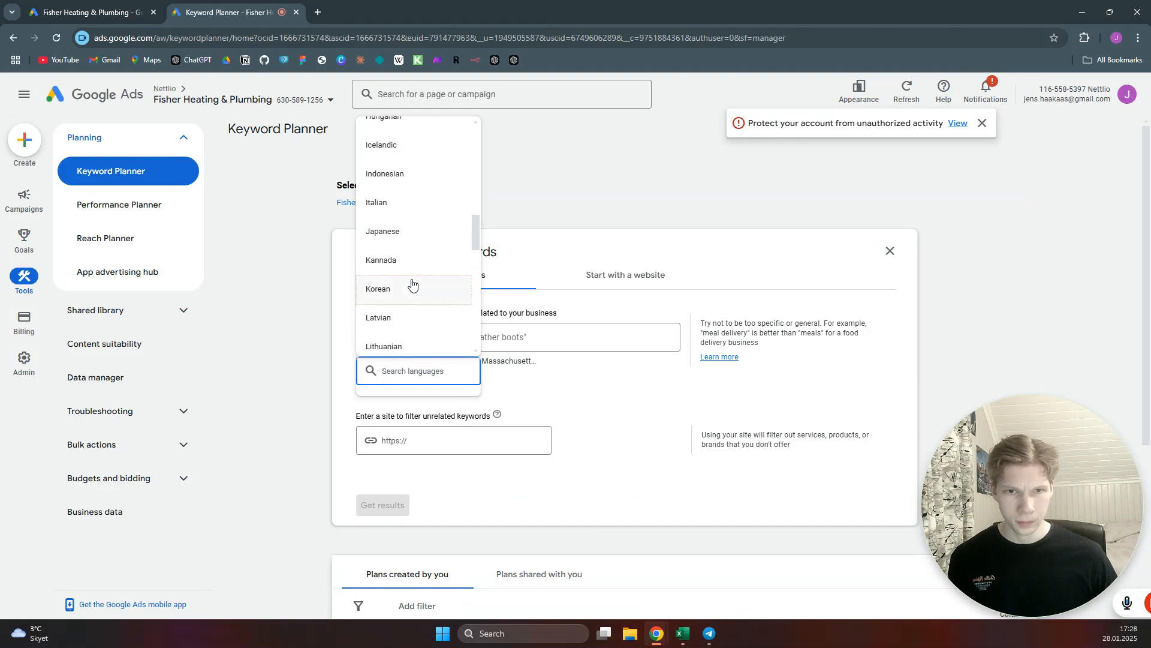
pyautogui.scroll(-5, 413, 276)
pyautogui.scroll(10, 414, 276)
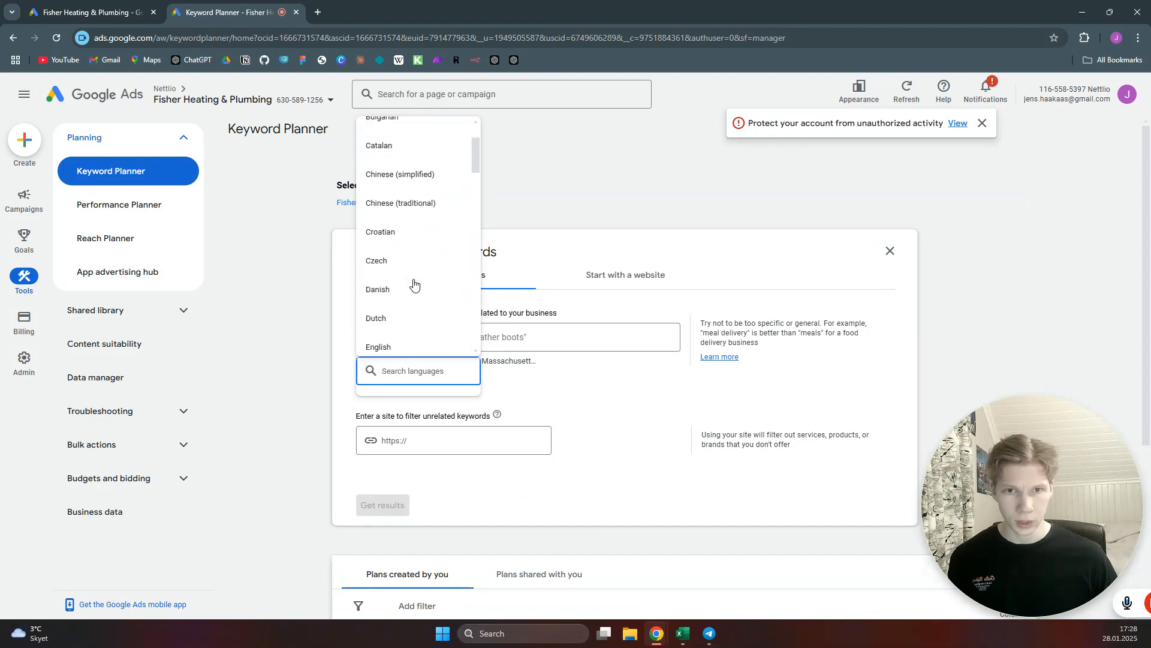
pyautogui.scroll(-2, 416, 276)
pyautogui.scroll(1, 419, 235)
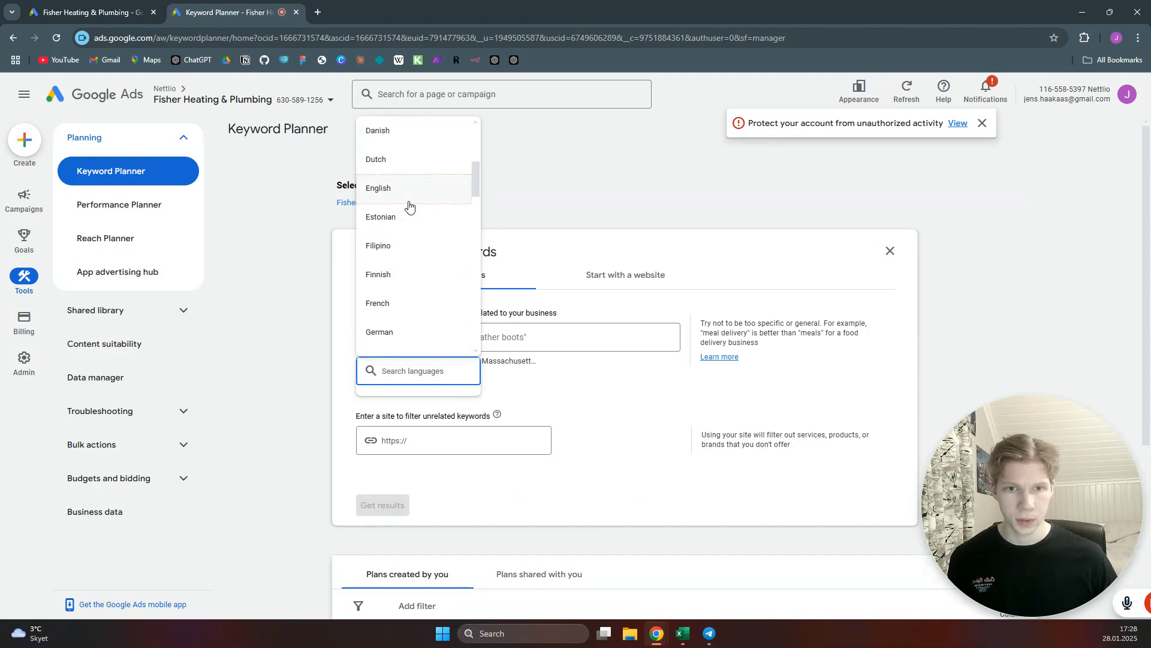
pyautogui.click(409, 201)
# - Get keyword ideas for "painters" and look through the suggested keywords
pyautogui.click(506, 331)
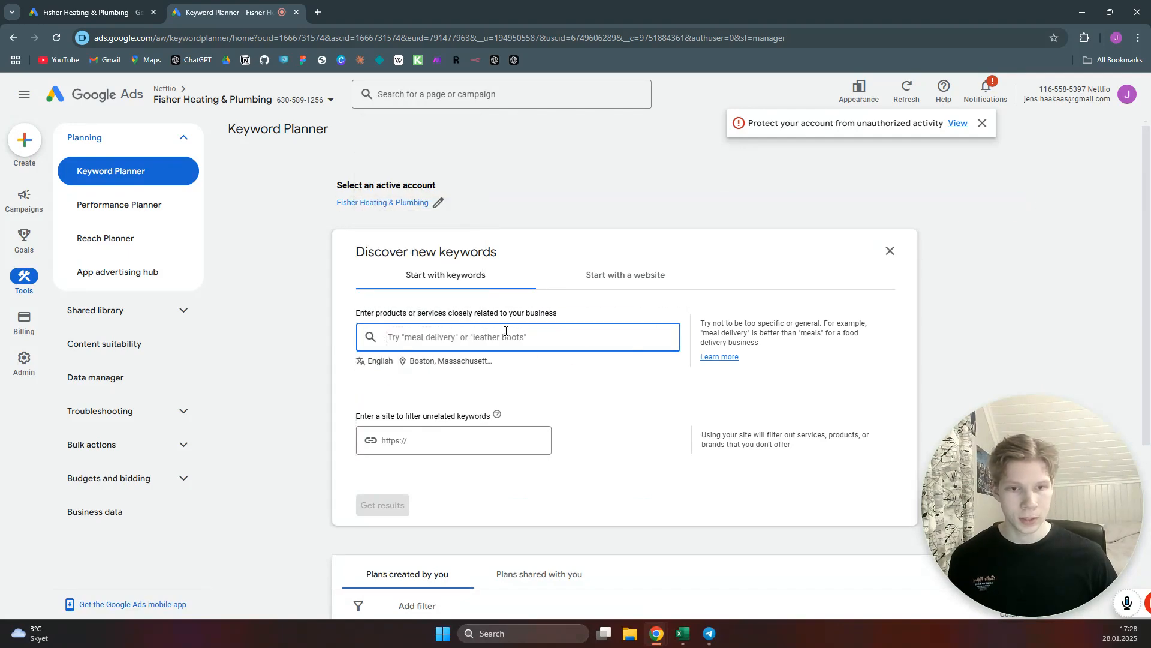
pyautogui.write('painters')
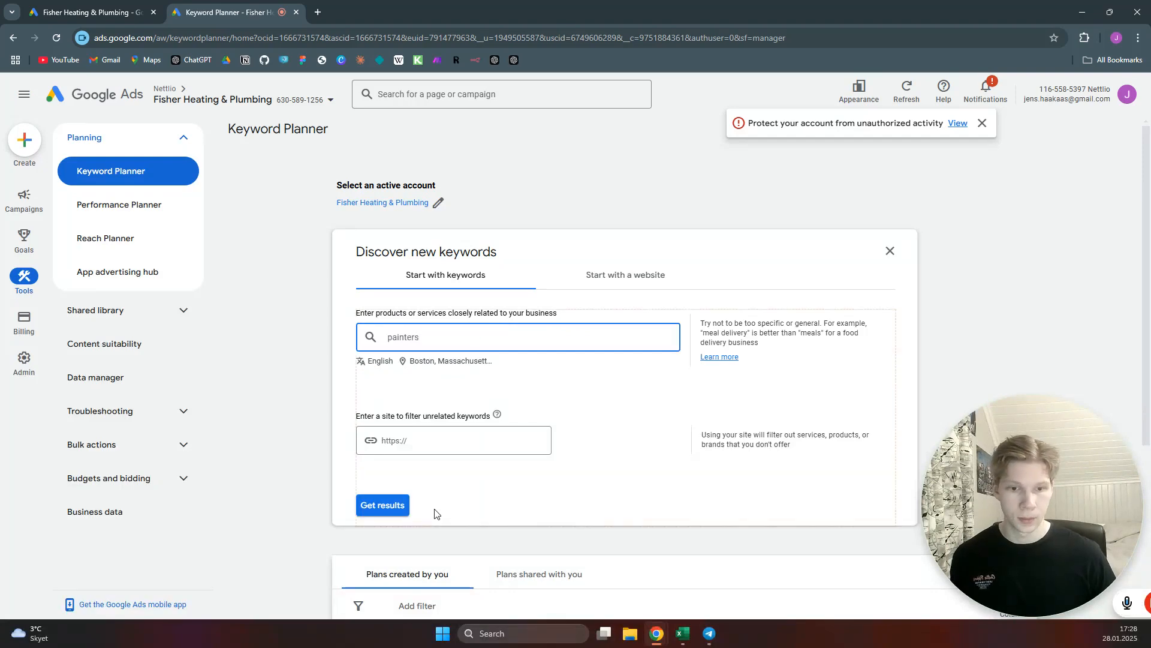
pyautogui.click(395, 504)
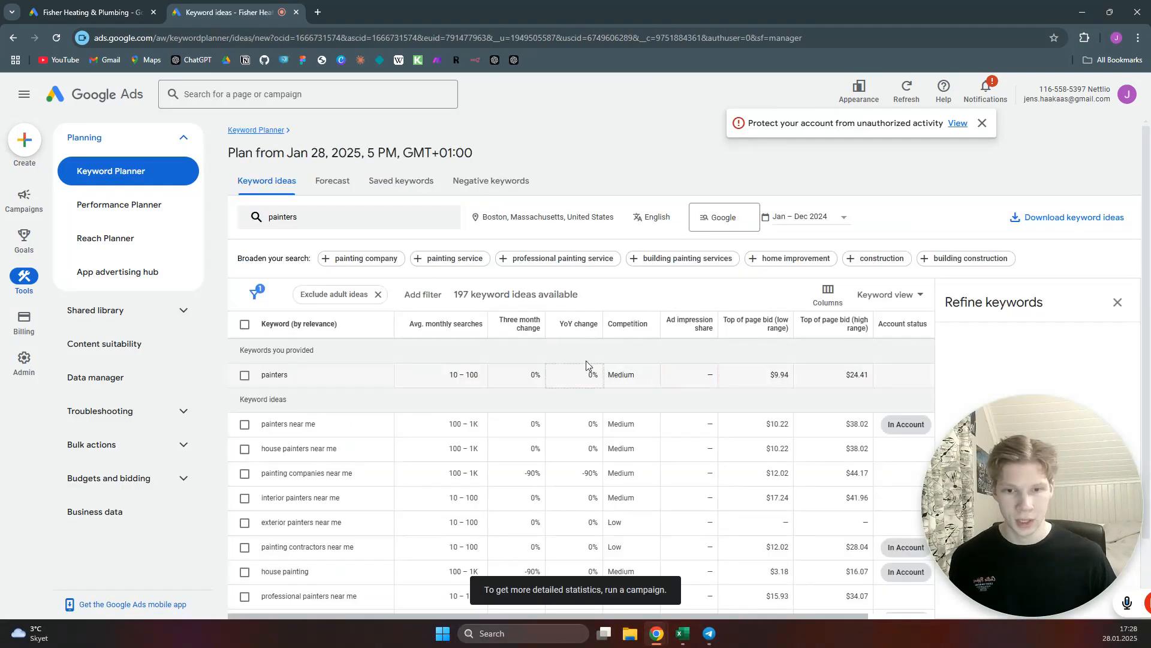
pyautogui.scroll(-2, 586, 363)
pyautogui.scroll(2, 502, 411)
pyautogui.scroll(-2, 493, 409)
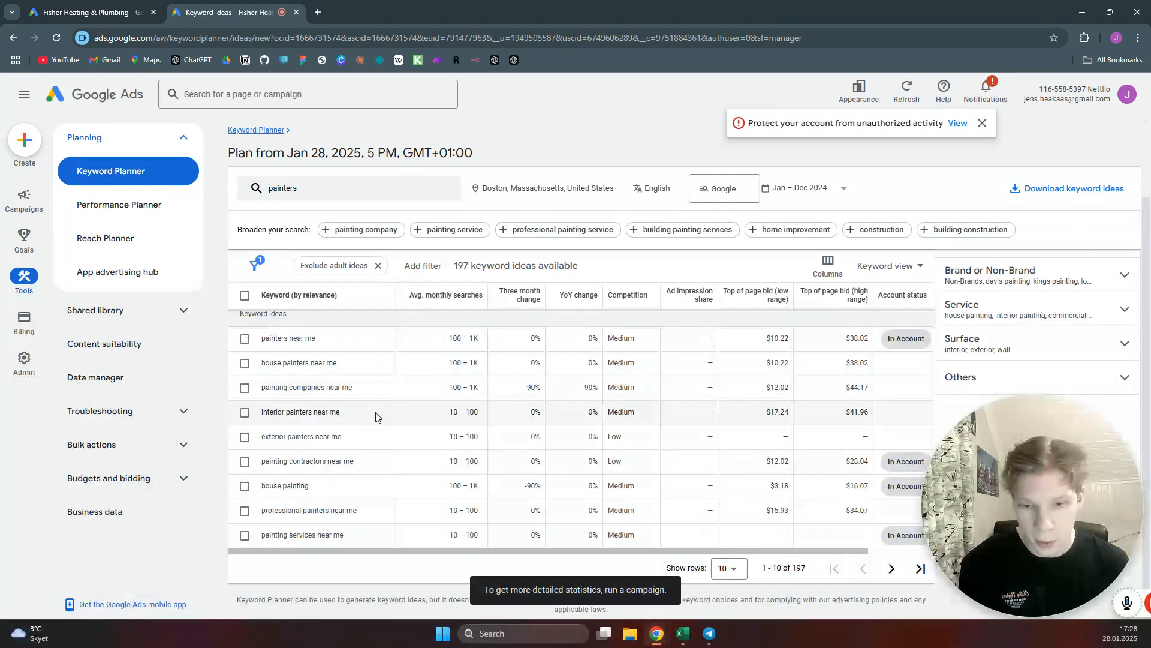
pyautogui.scroll(2, 379, 414)
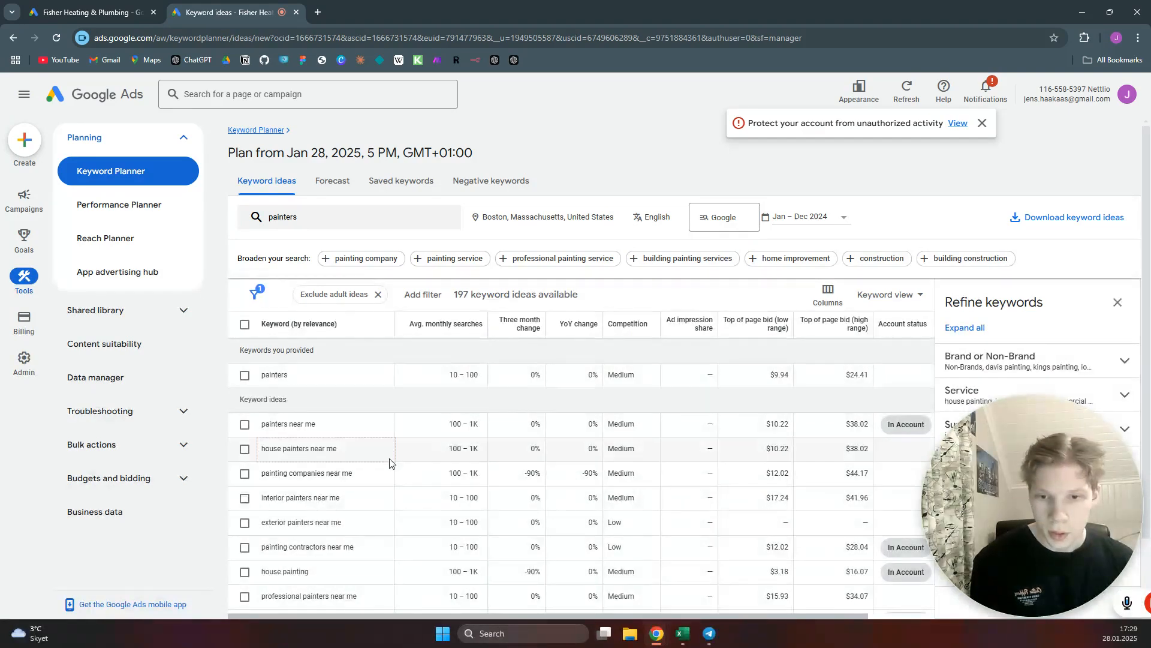
pyautogui.scroll(-1, 387, 460)
pyautogui.scroll(1, 357, 450)
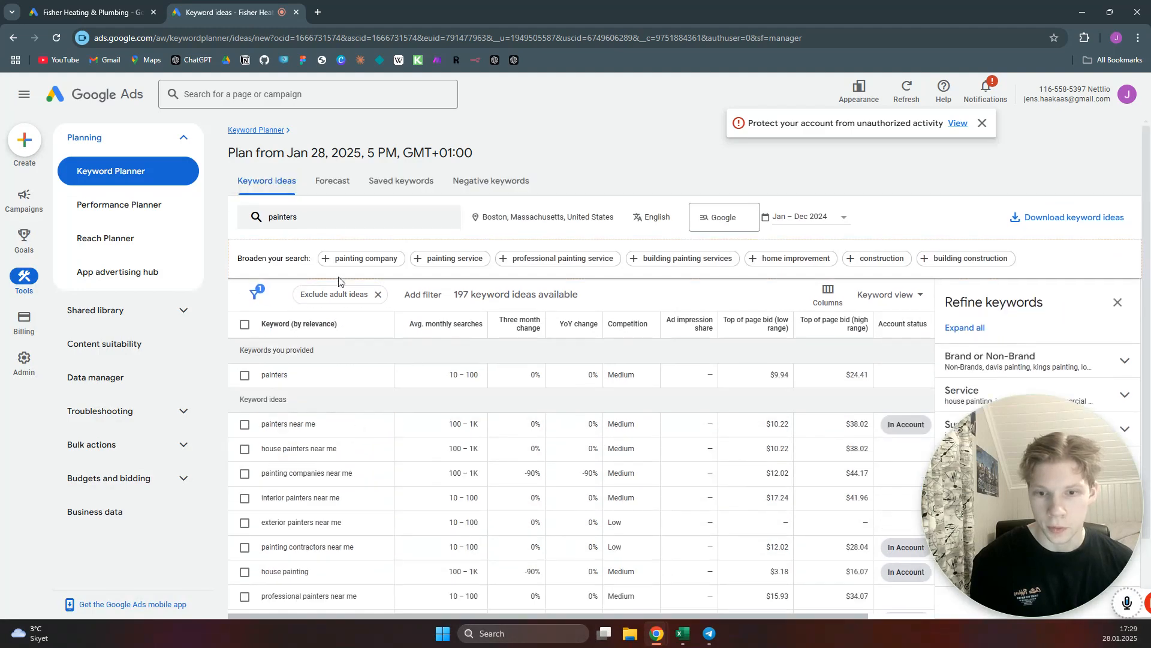
# - Select painters, house painting, and the "near me" keywords for painters, house painters, painting companies, interior painters, exterior painters, and painting contractors
pyautogui.click(245, 375)
pyautogui.scroll(-1, 249, 360)
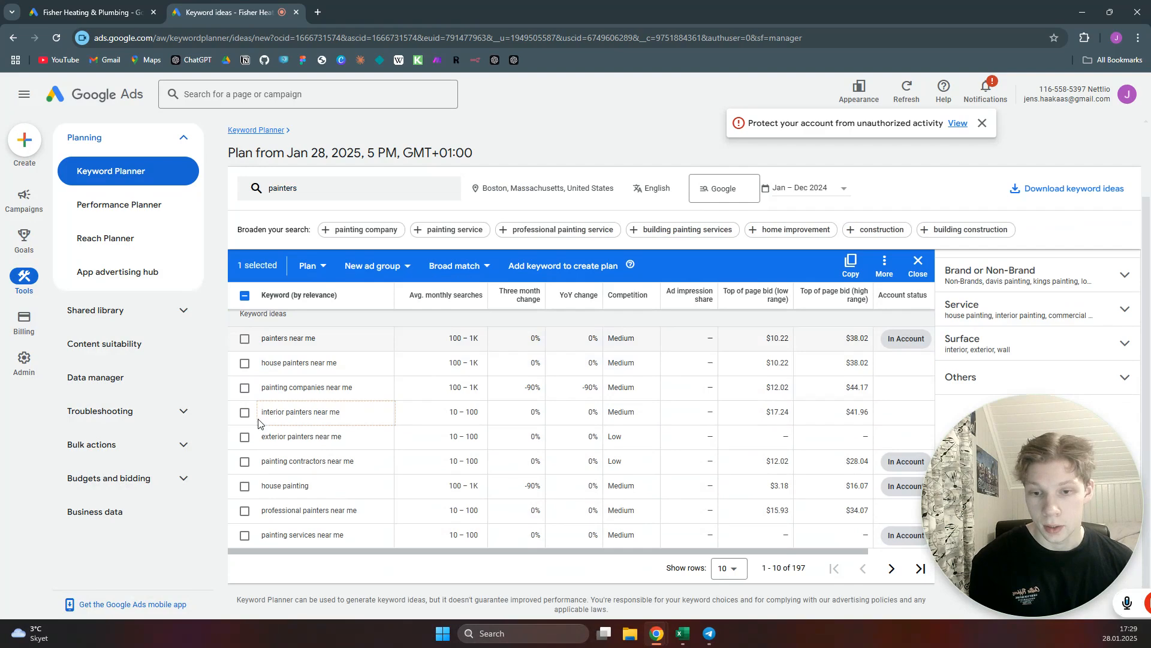
pyautogui.click(246, 339)
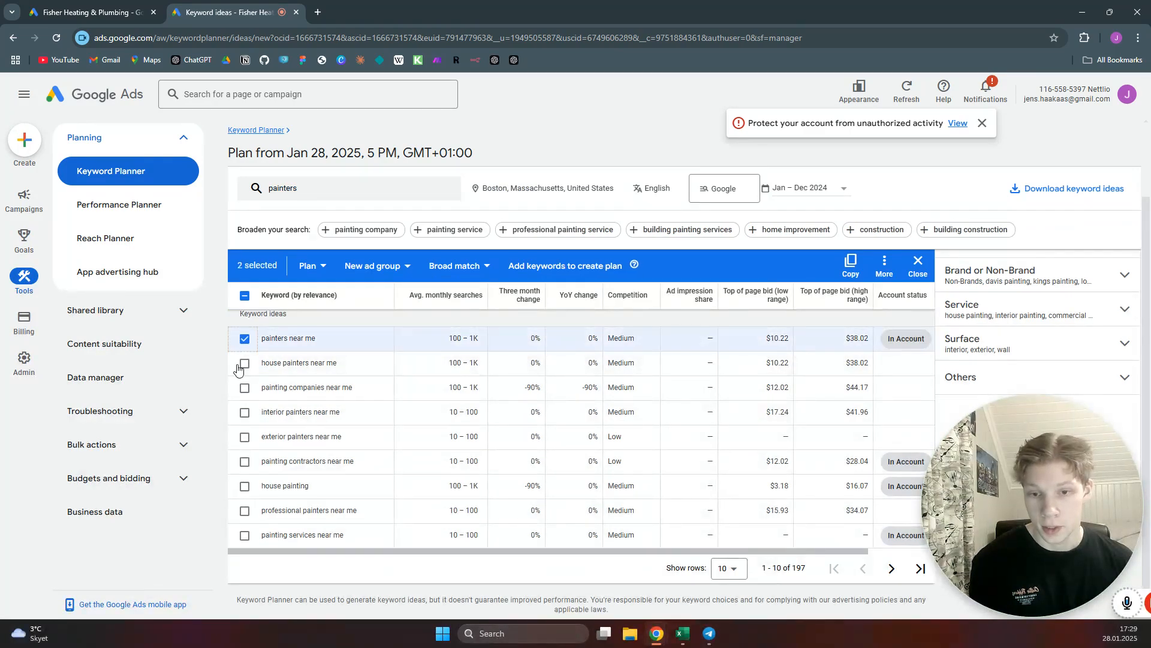
pyautogui.click(245, 364)
pyautogui.click(244, 388)
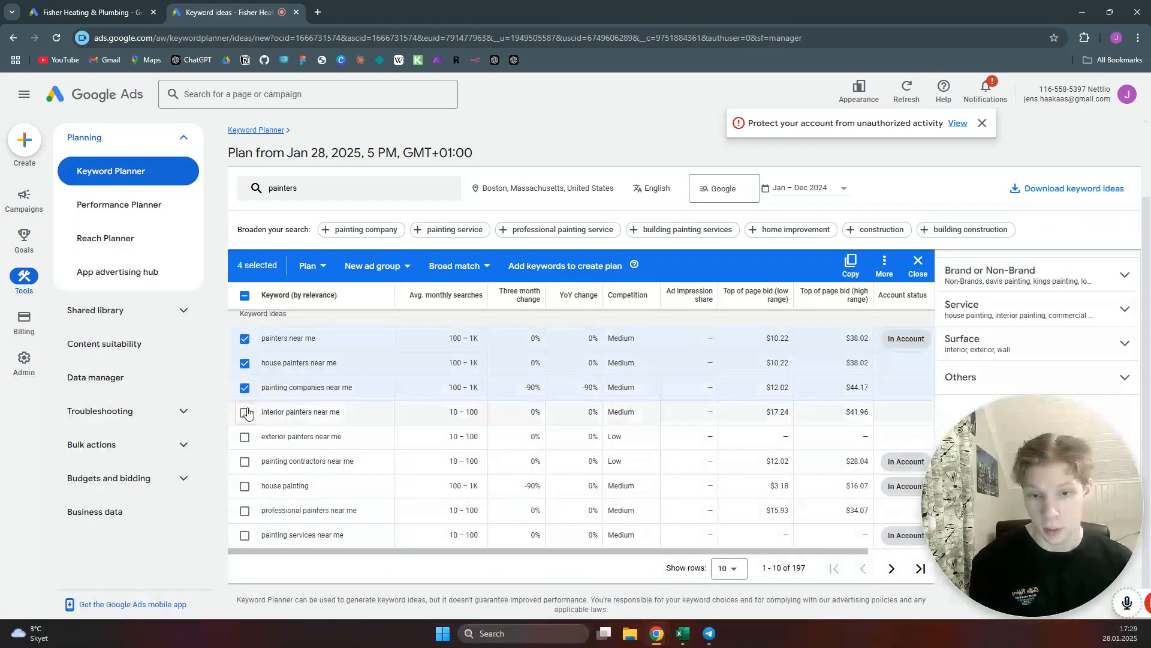
pyautogui.click(245, 413)
pyautogui.click(244, 438)
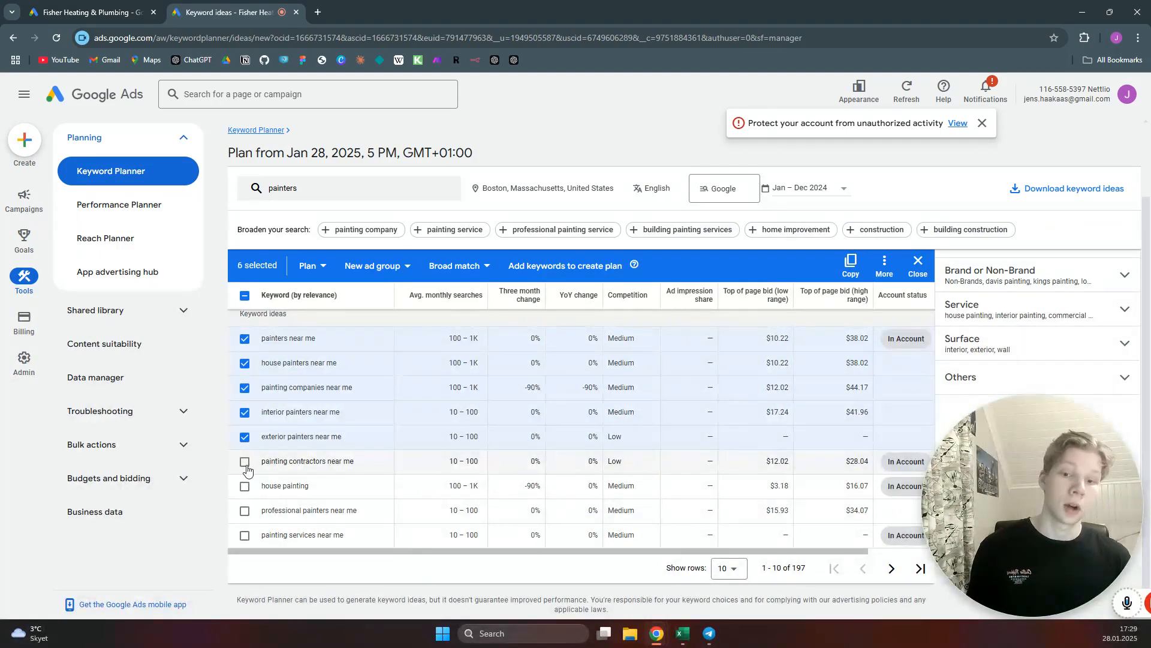
pyautogui.click(245, 464)
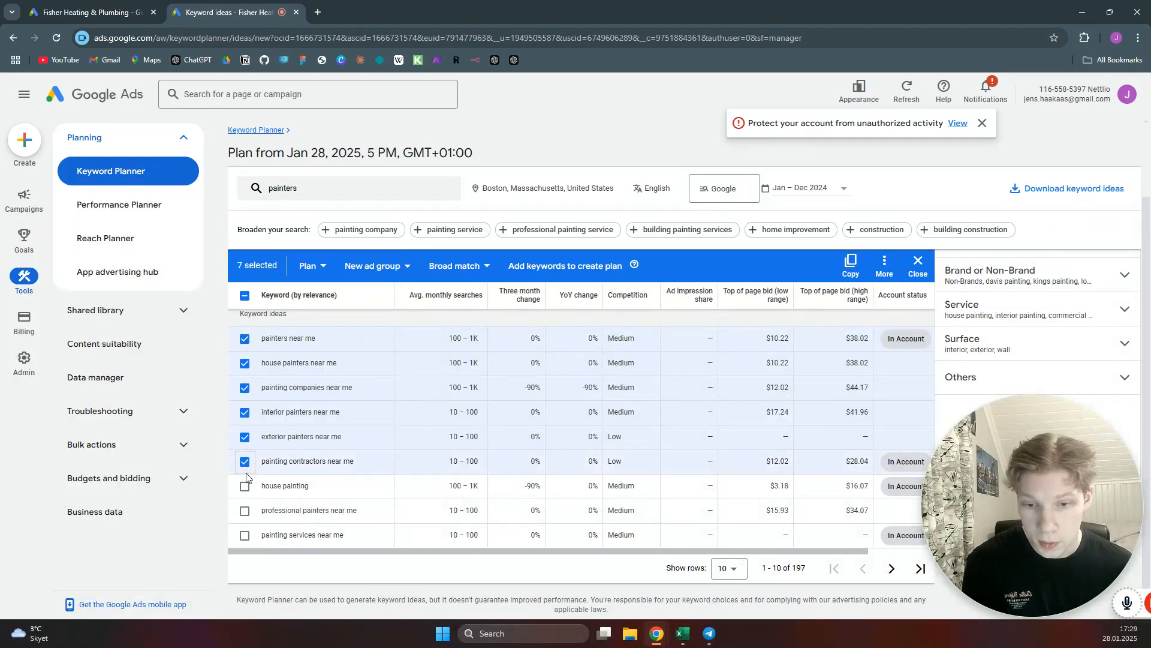
pyautogui.click(244, 485)
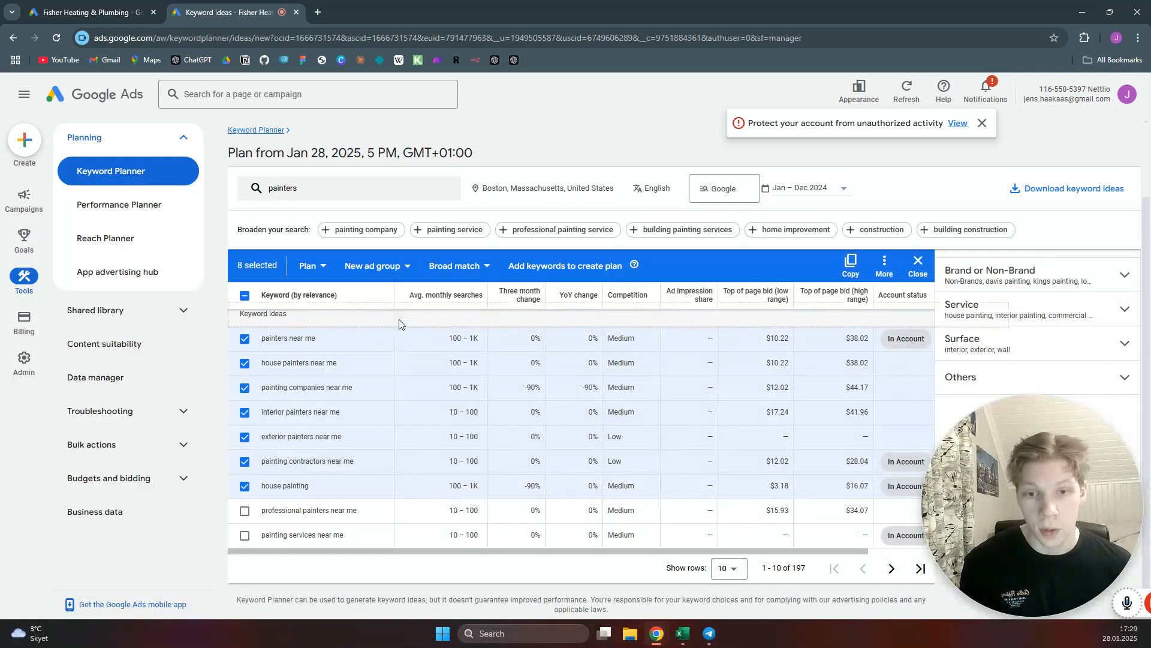
# - Add the selected keywords as phrase match to the Painters Boston ad group of the existing Painting tutorial campaign
pyautogui.click(324, 271)
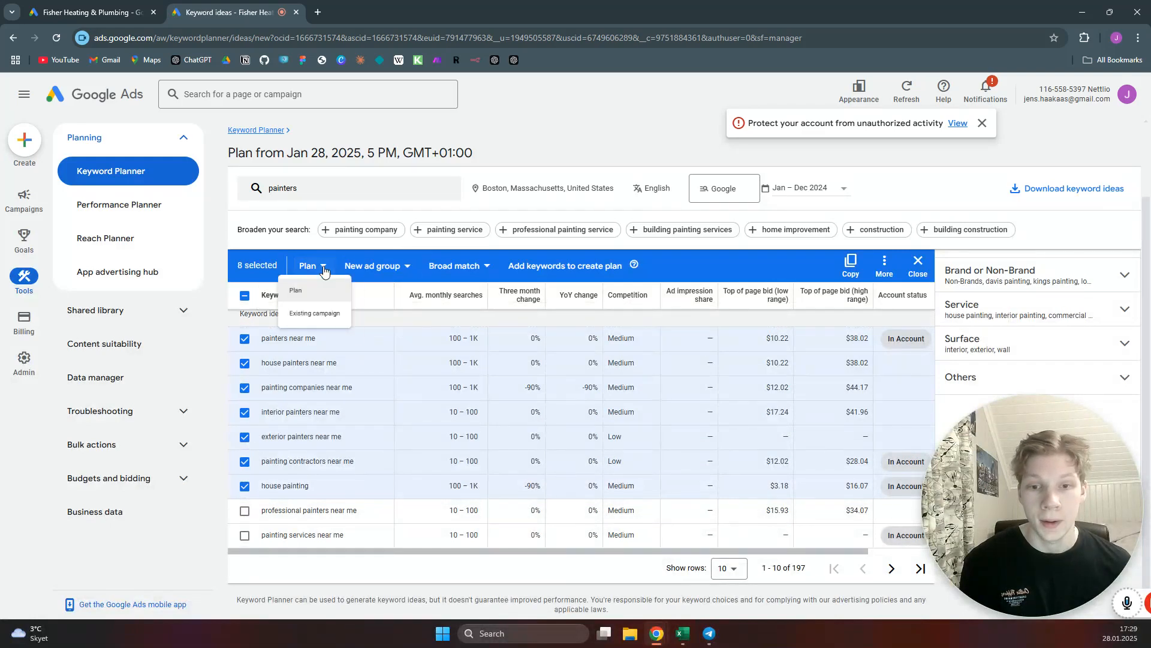
pyautogui.click(314, 324)
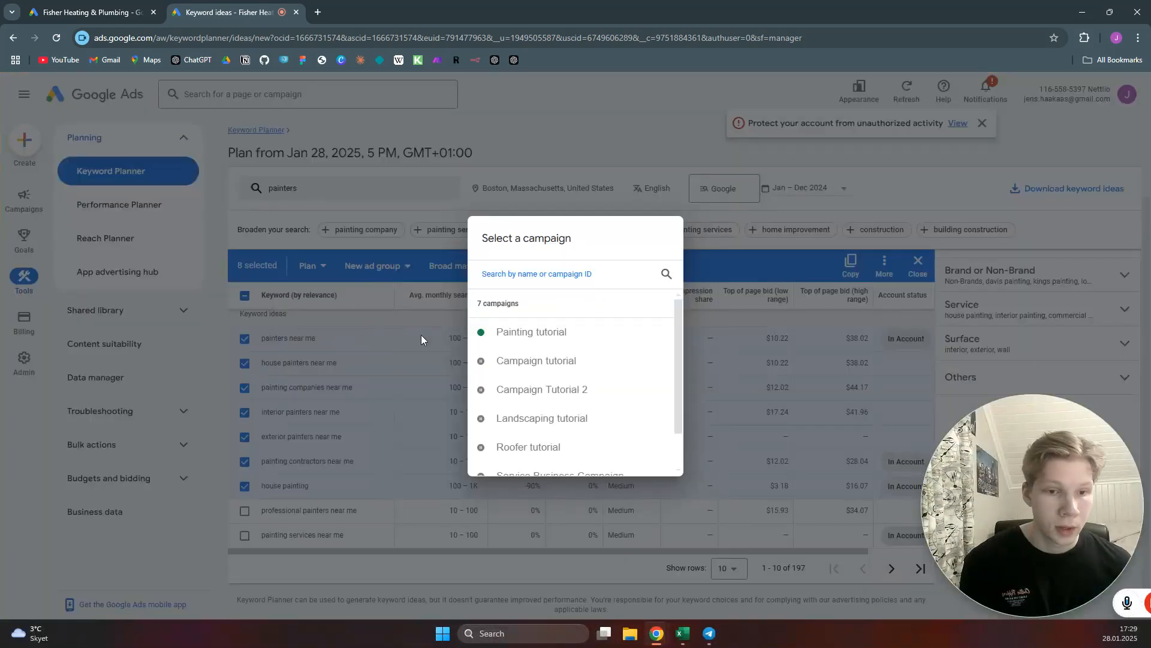
pyautogui.click(531, 334)
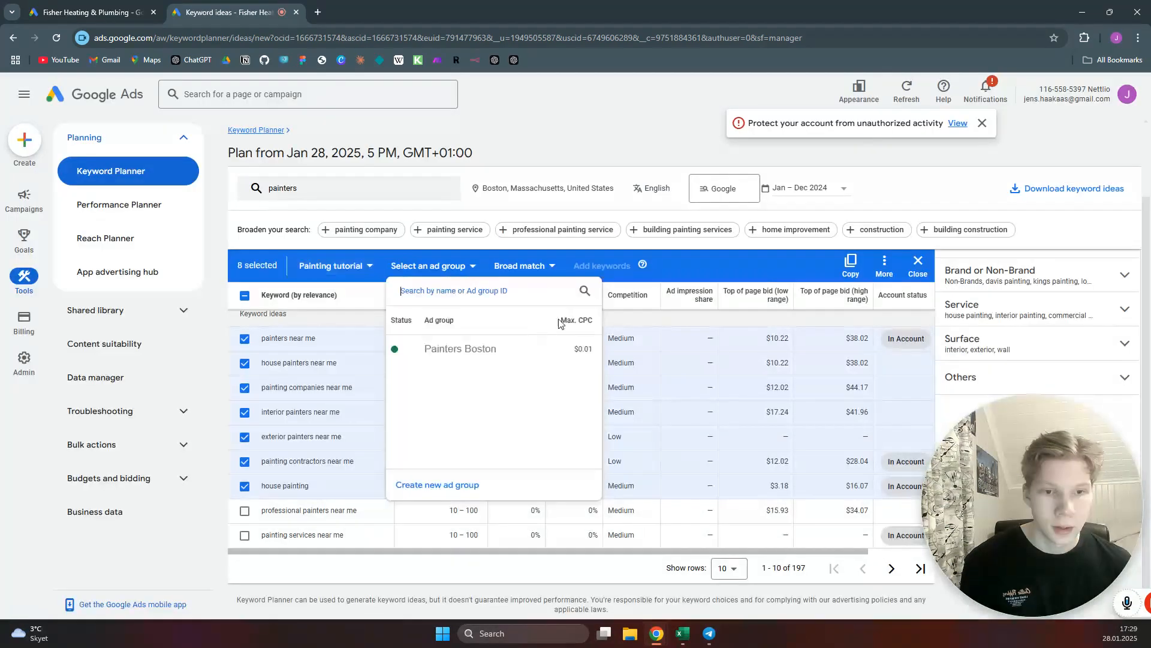
pyautogui.click(511, 354)
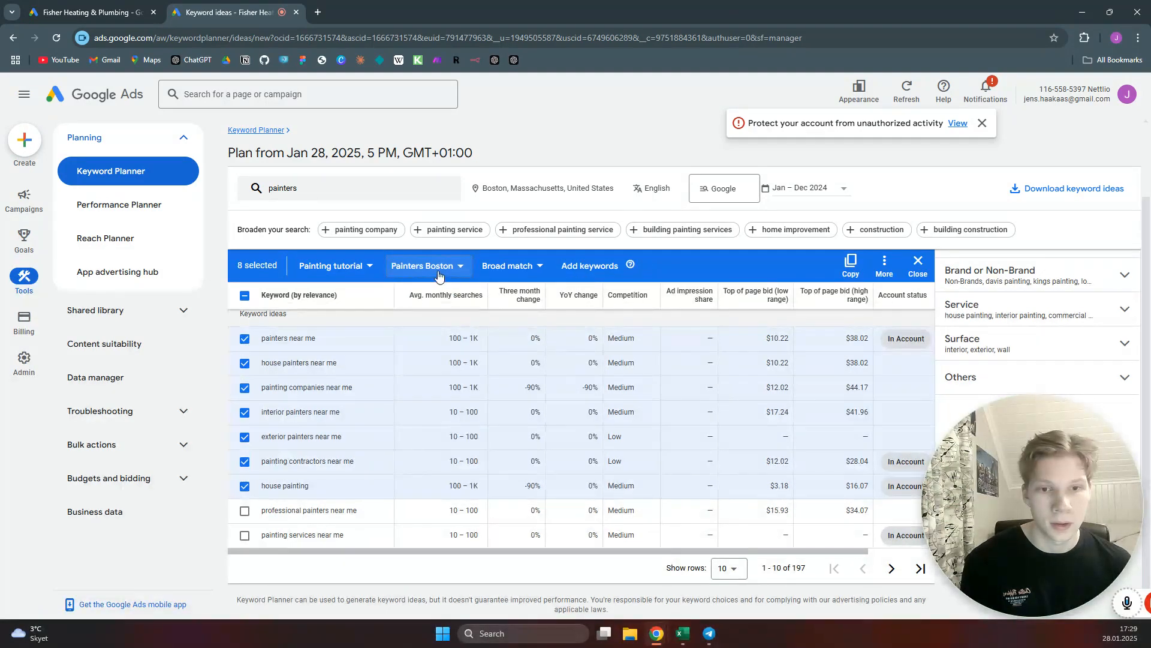
pyautogui.click(532, 269)
pyautogui.click(520, 326)
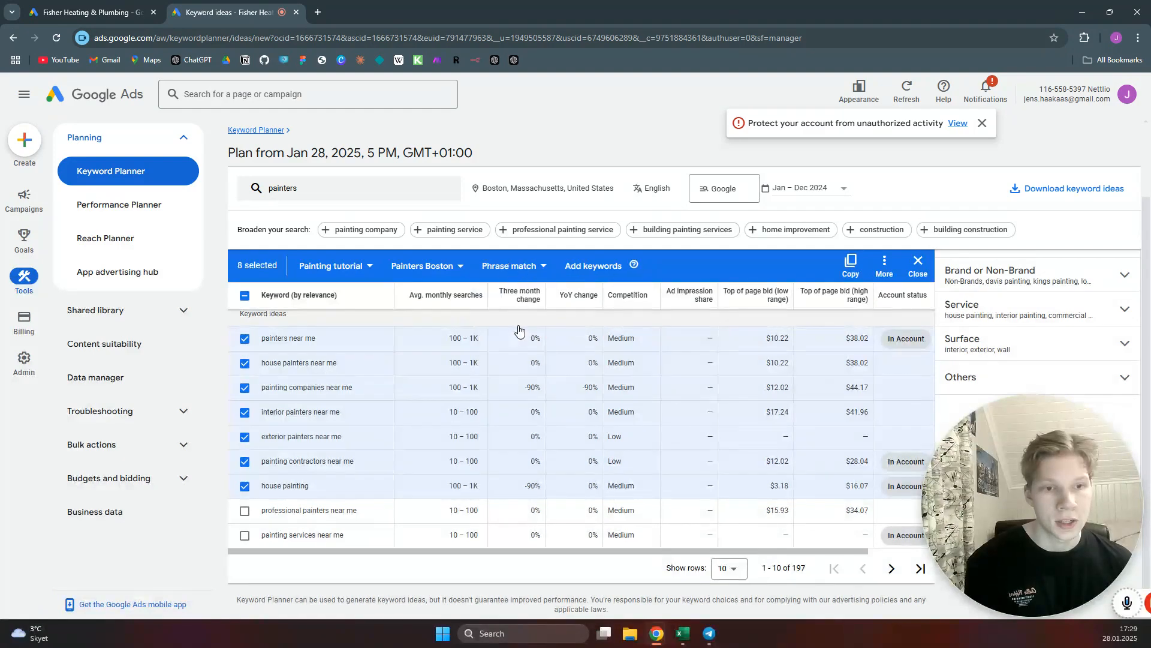
pyautogui.click(598, 270)
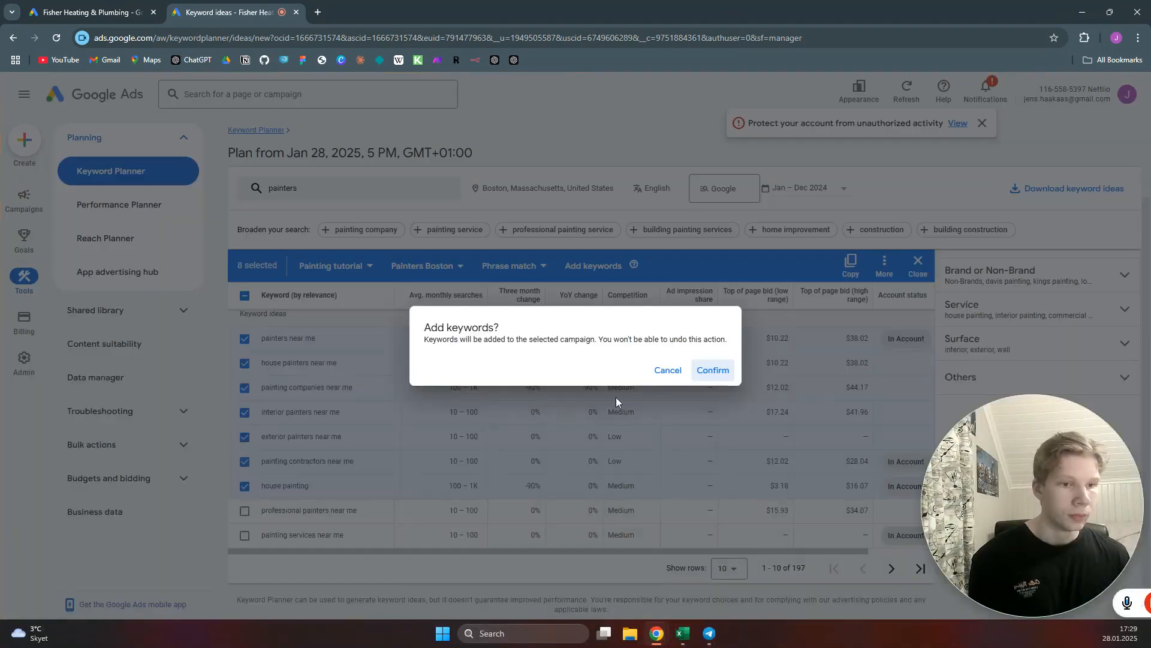
pyautogui.click(713, 370)
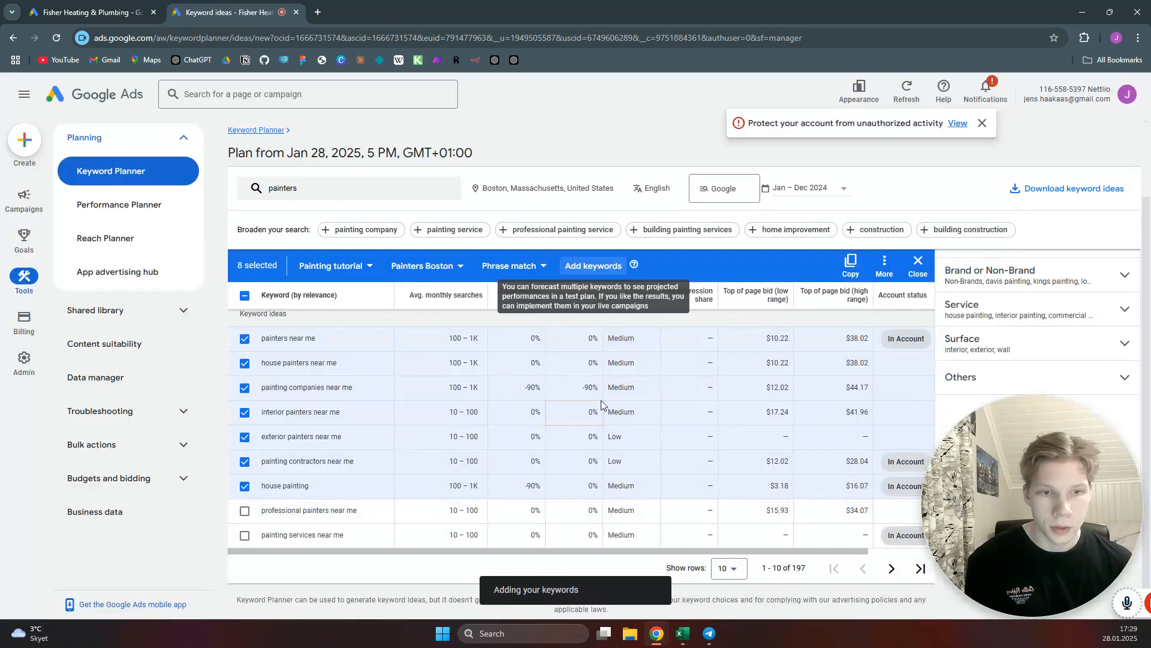
# - Return to the Painting tutorial campaign's ad groups
pyautogui.moveTo(22, 198)
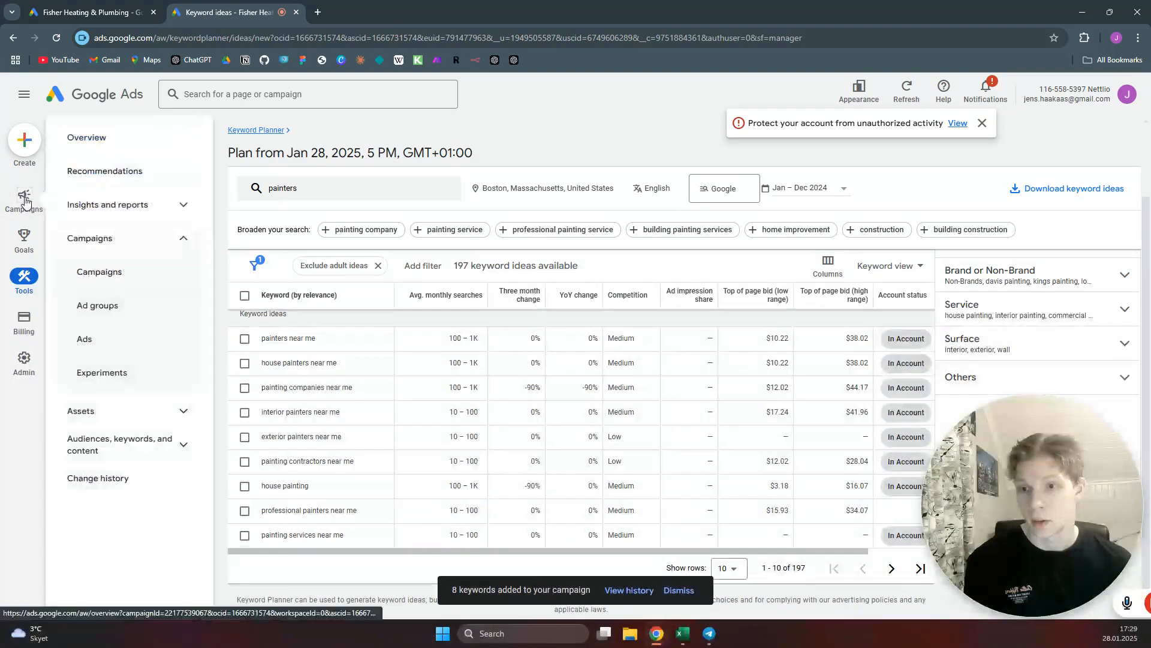
pyautogui.click(110, 307)
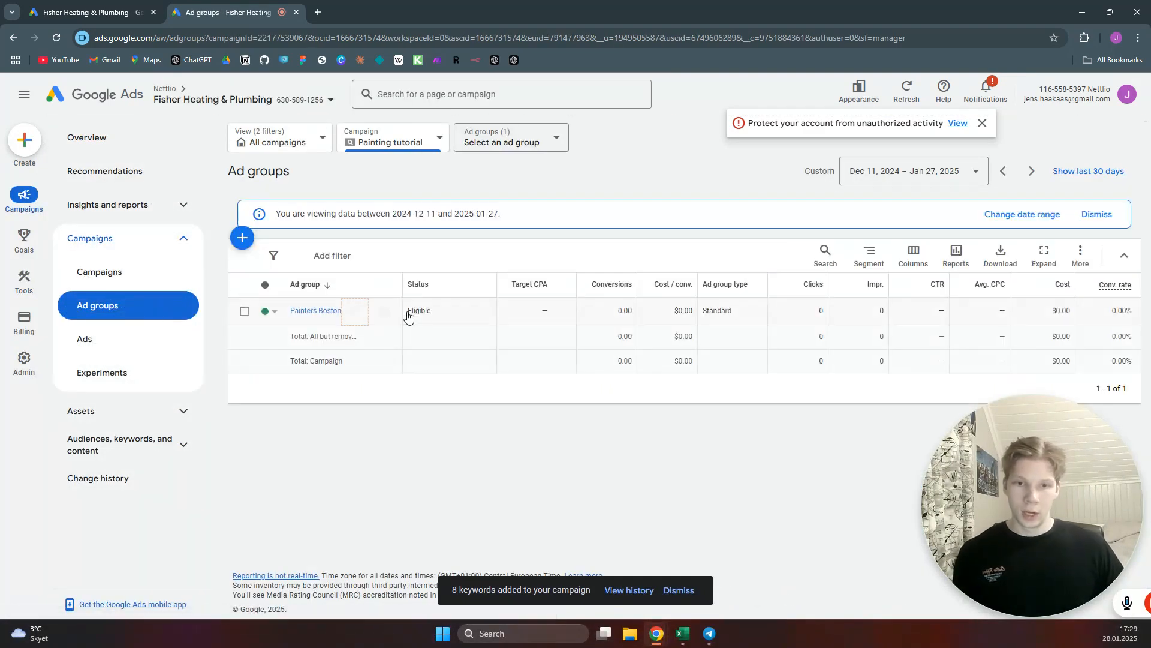
# - Open the Painters Boston ad group and review the match types of its search keywords
pyautogui.click(316, 450)
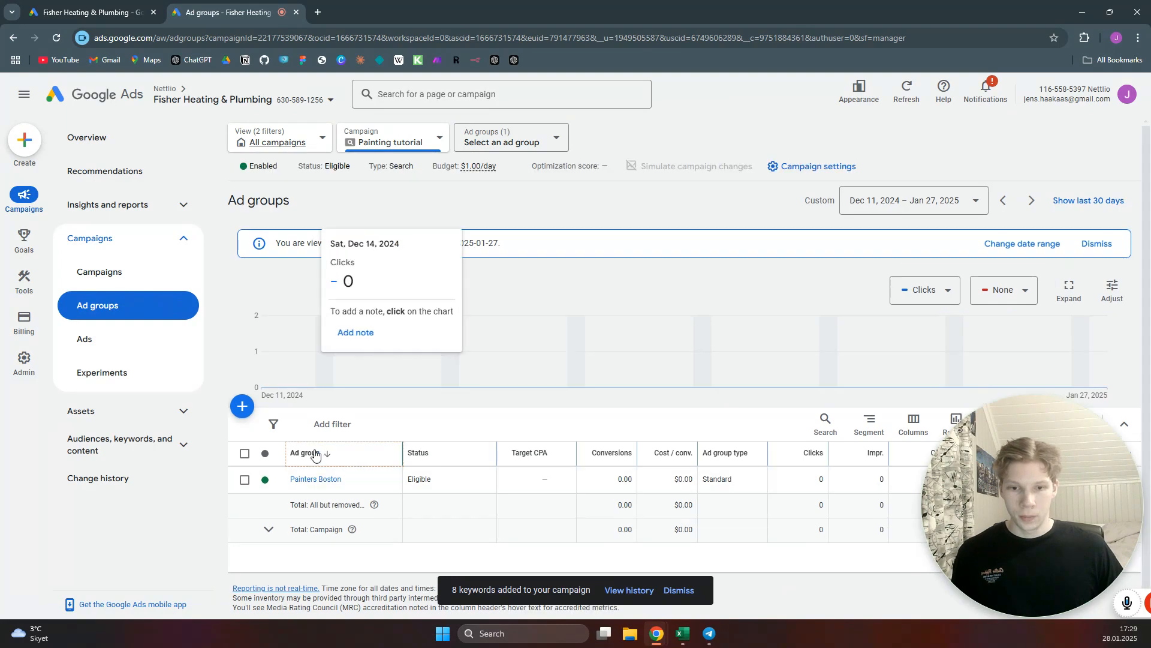
pyautogui.scroll(-3, 423, 403)
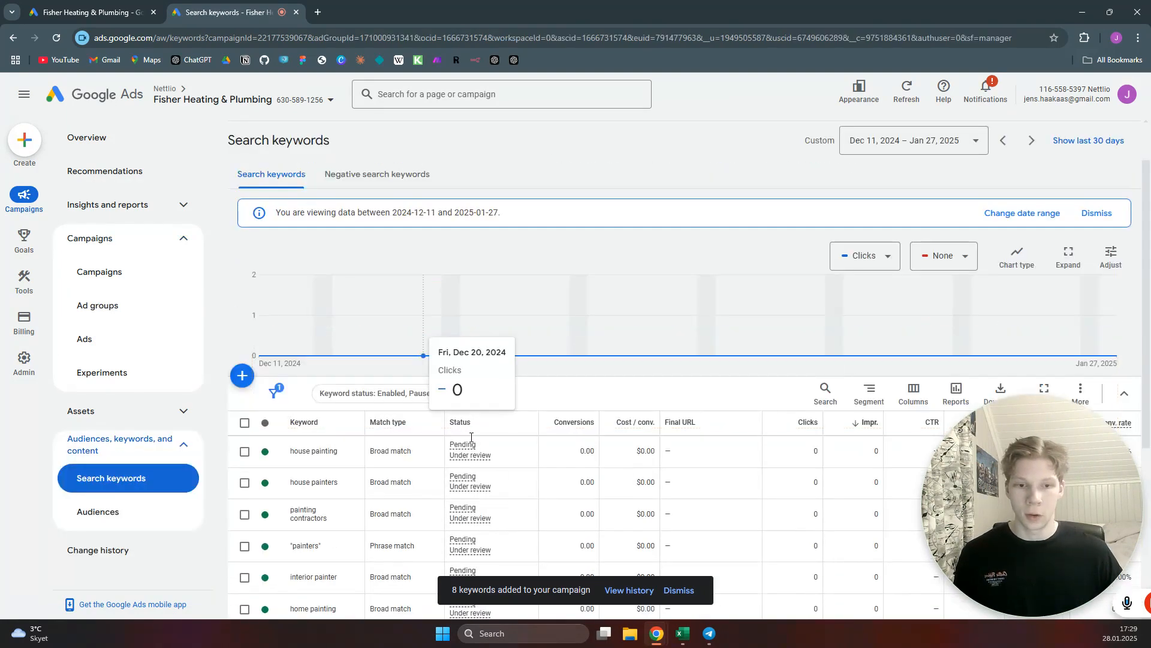
pyautogui.scroll(-3, 457, 397)
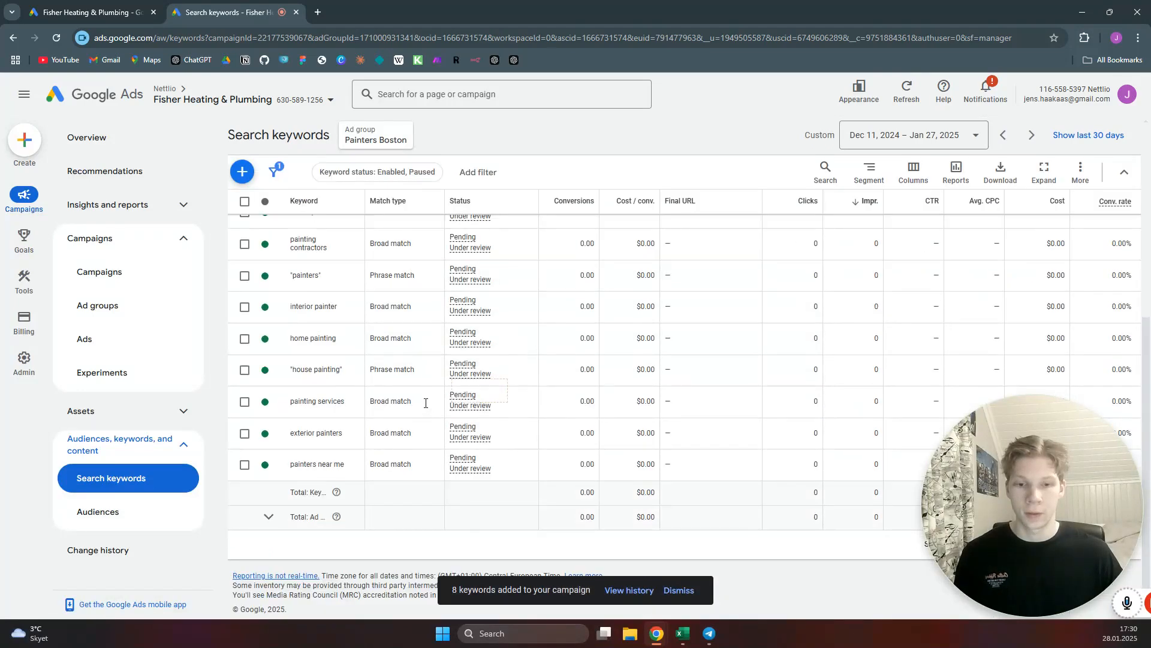
pyautogui.scroll(2, 445, 408)
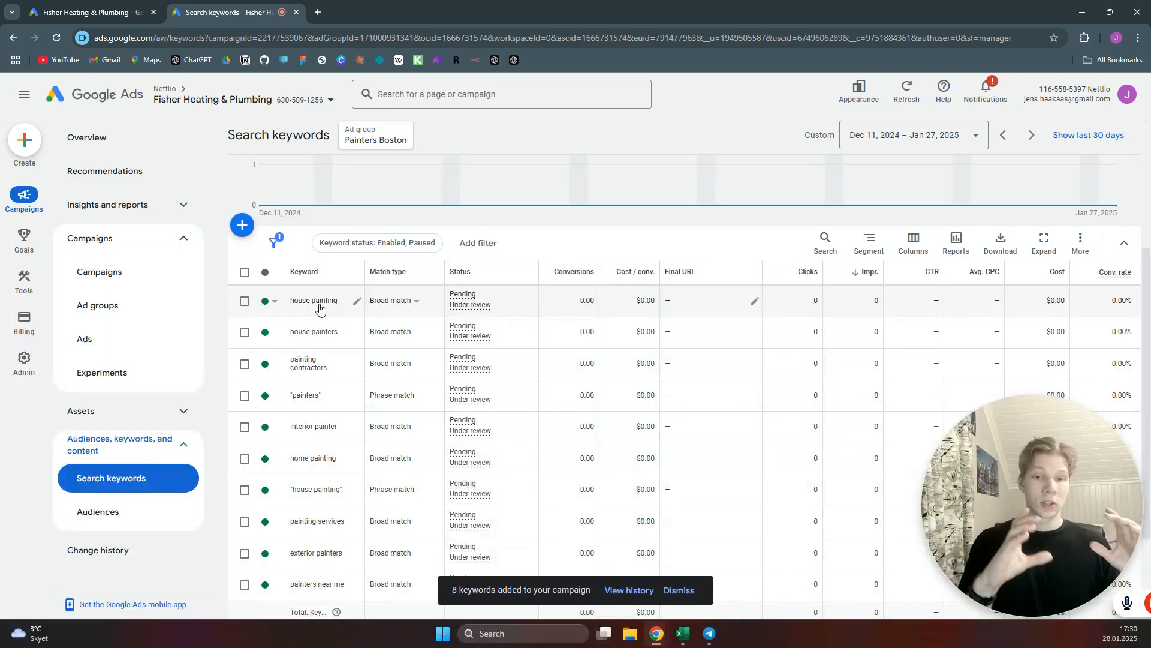
# - Change the match type of all keywords in the Painters Boston ad group to phrase match without keeping the originals
pyautogui.click(245, 273)
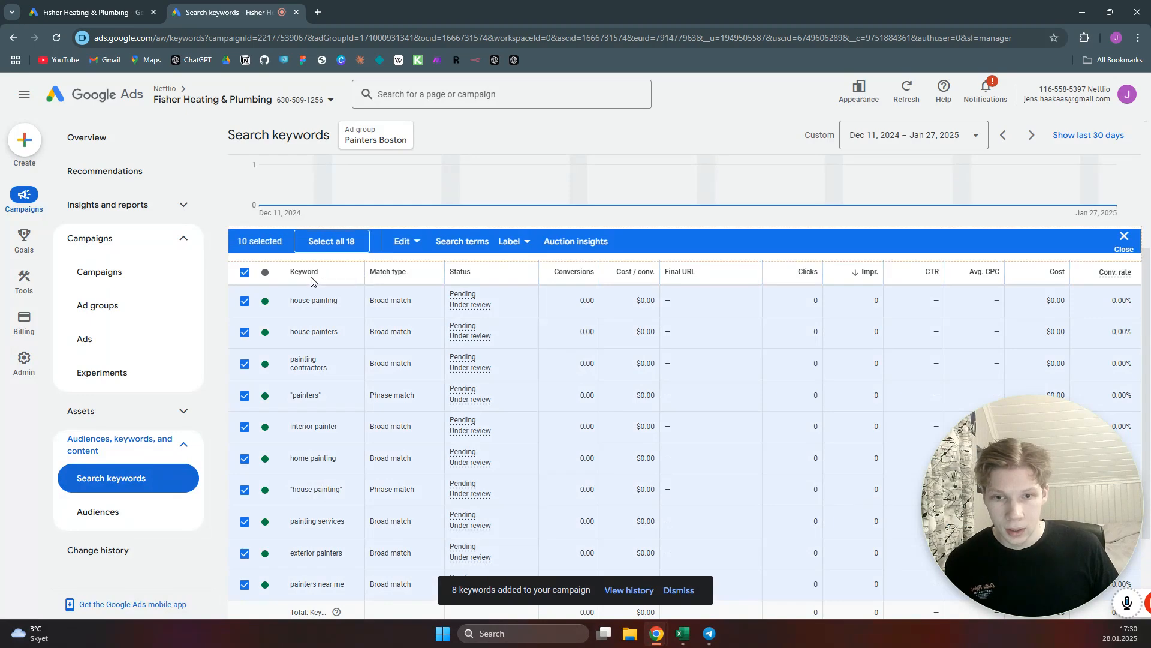
pyautogui.click(332, 243)
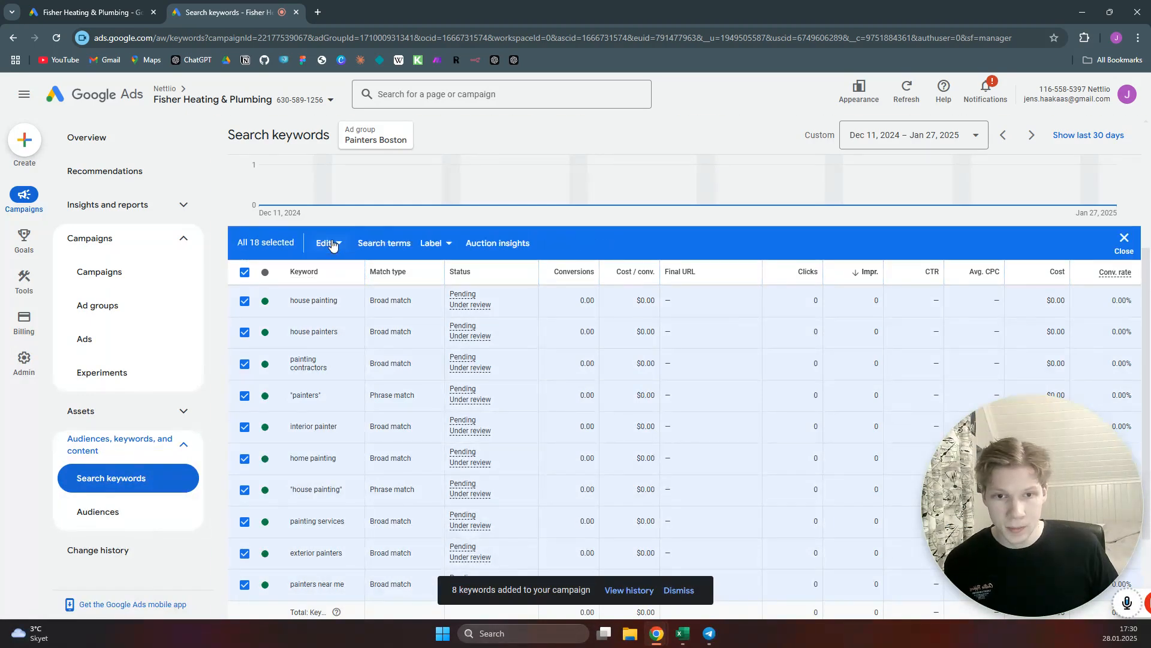
pyautogui.click(339, 244)
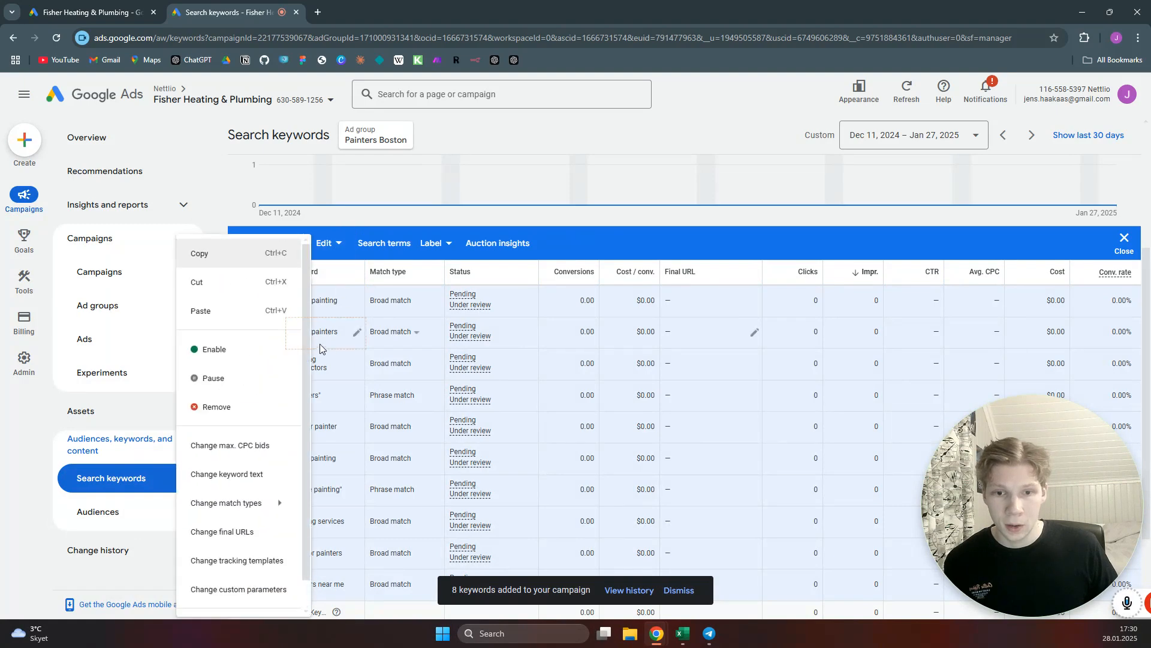
pyautogui.moveTo(248, 503)
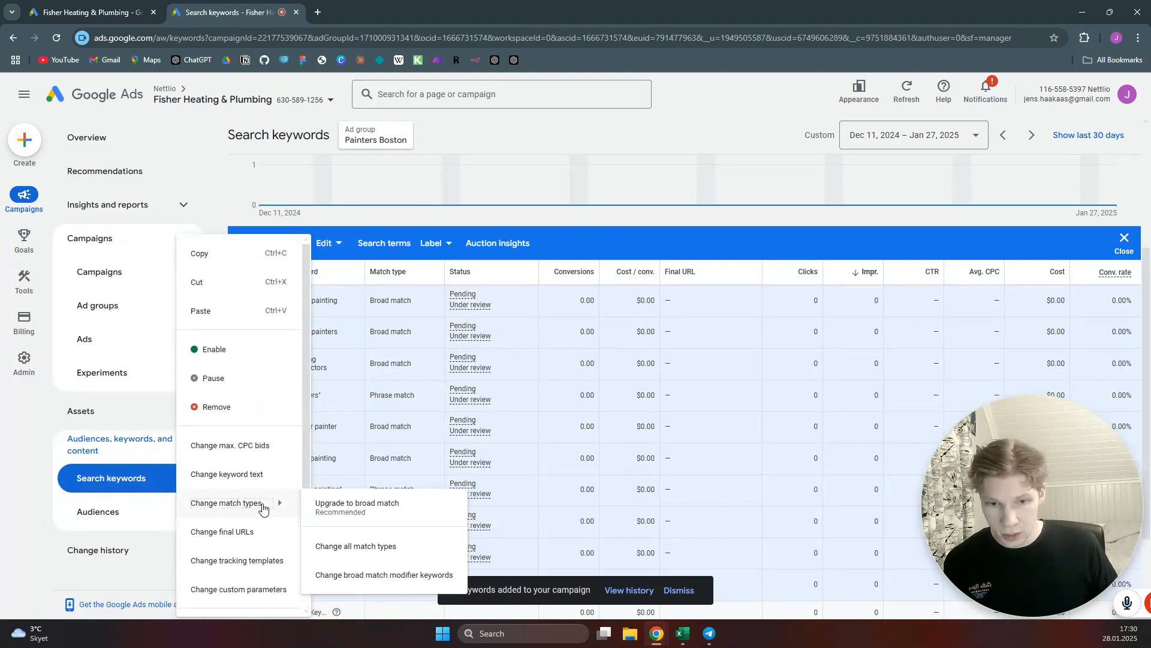
pyautogui.click(361, 547)
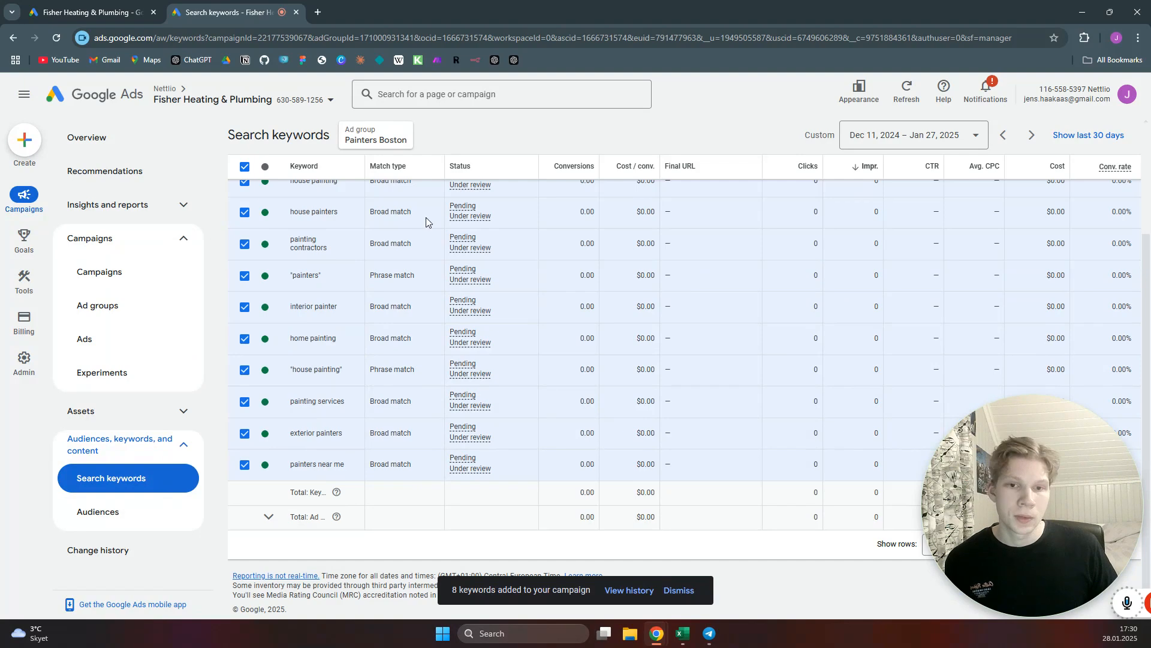
pyautogui.click(311, 307)
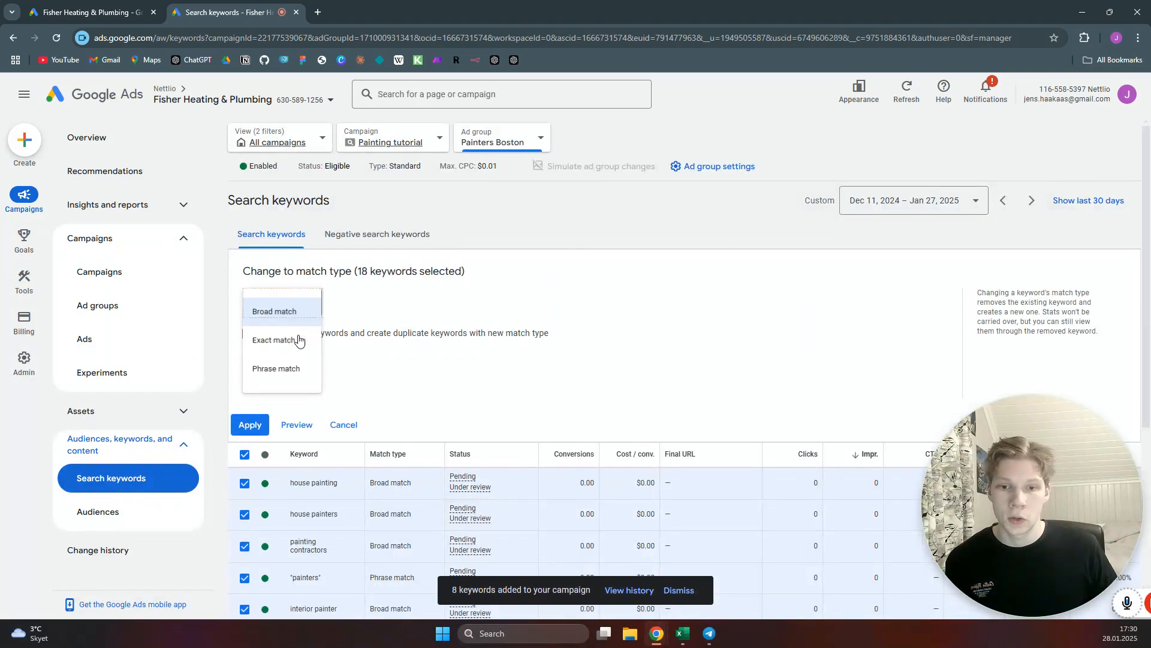
pyautogui.click(289, 363)
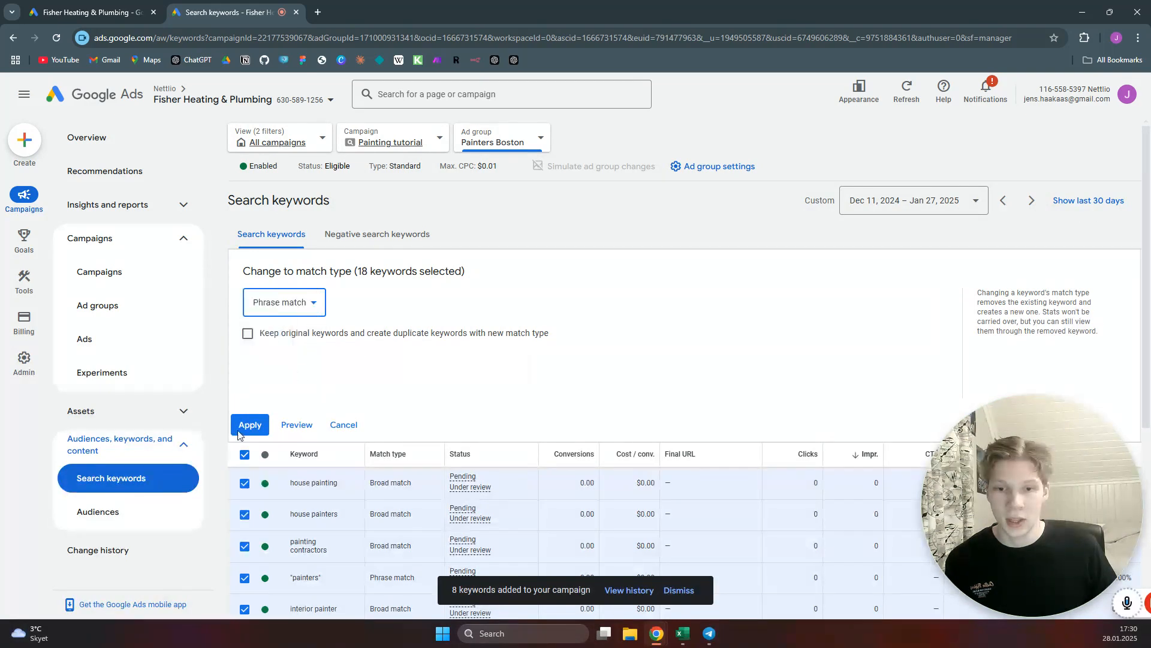
pyautogui.click(250, 425)
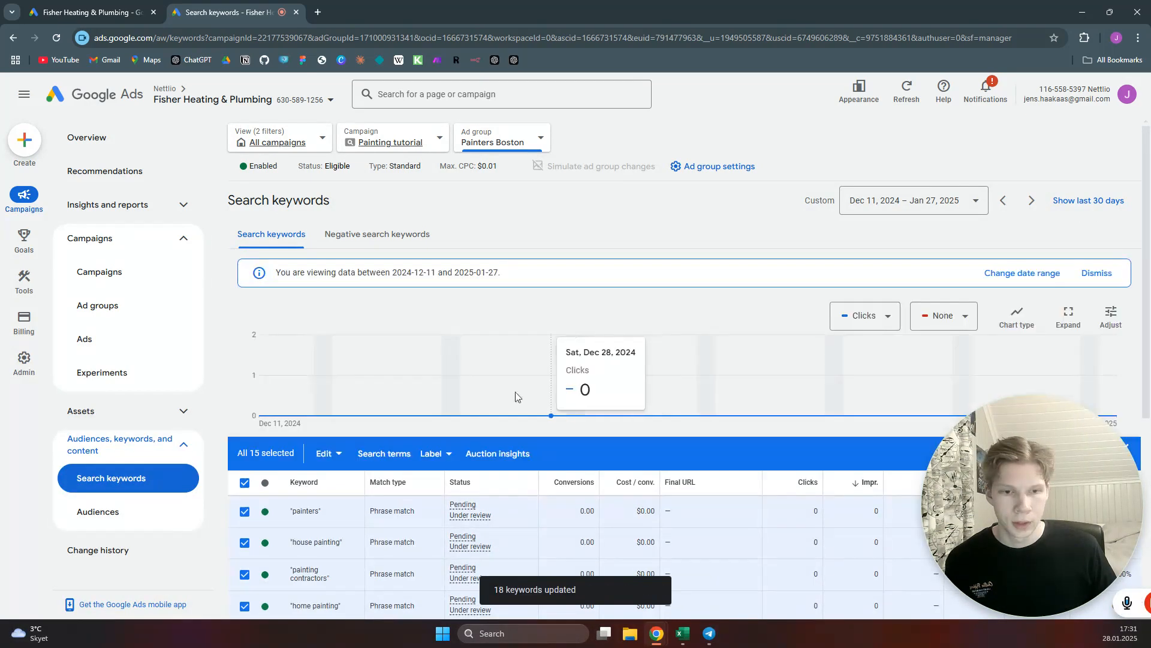